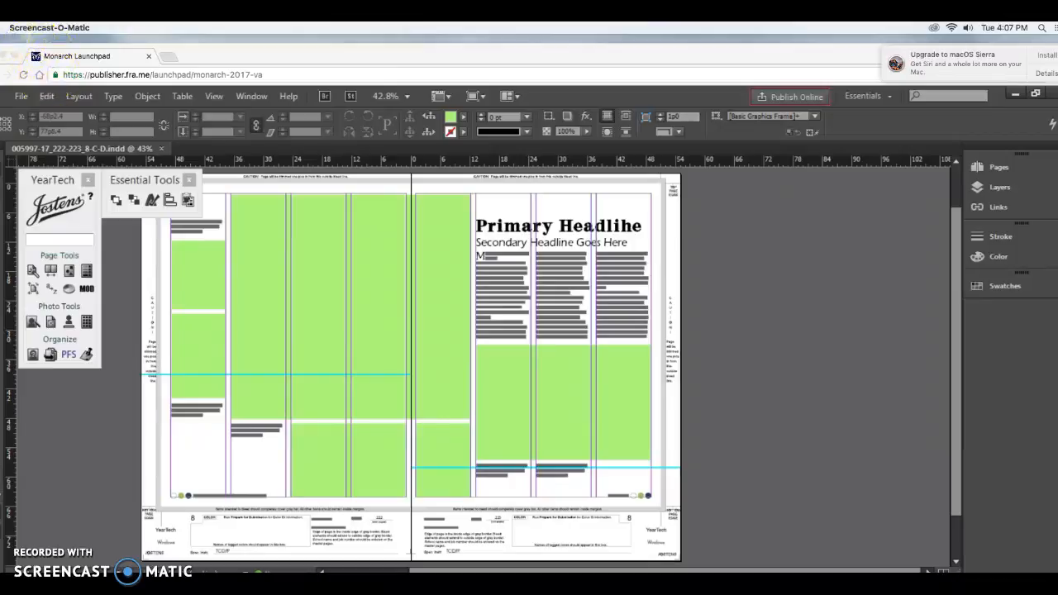
Step: Shrink the wide green photo frame below the story text to one column, about 11p3 wide and 17p2.763 high
mouse_move(49, 28)
left_click(187, 38)
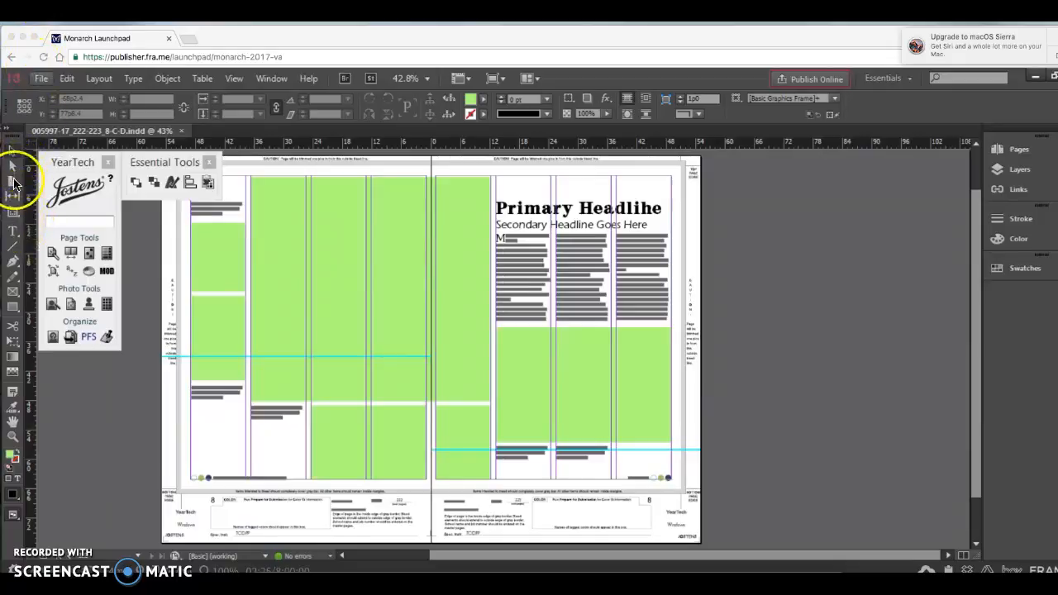
left_click(10, 153)
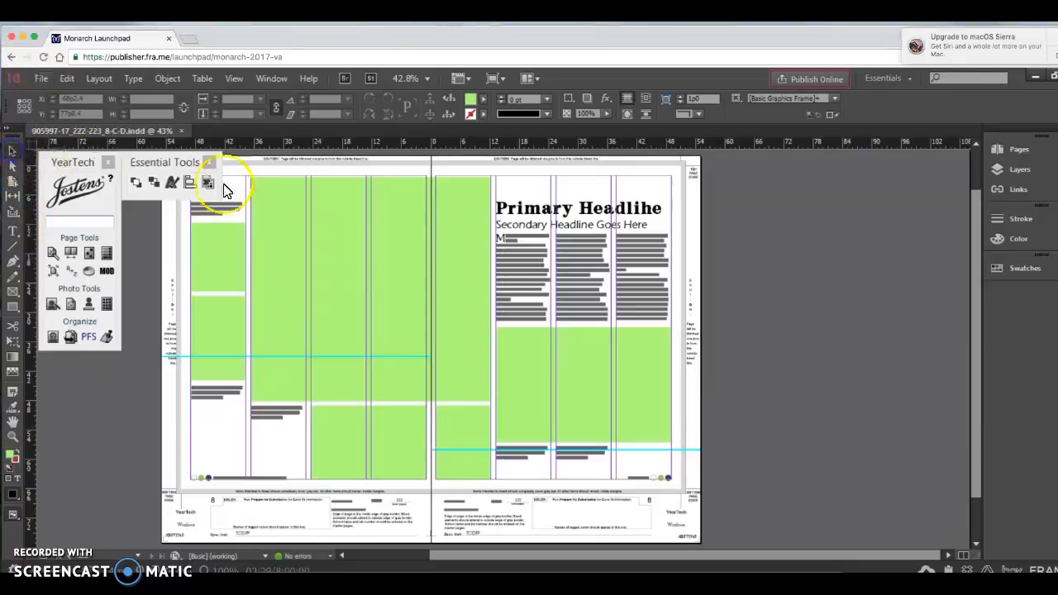
left_click(572, 359)
left_click_drag(582, 441, 582, 412)
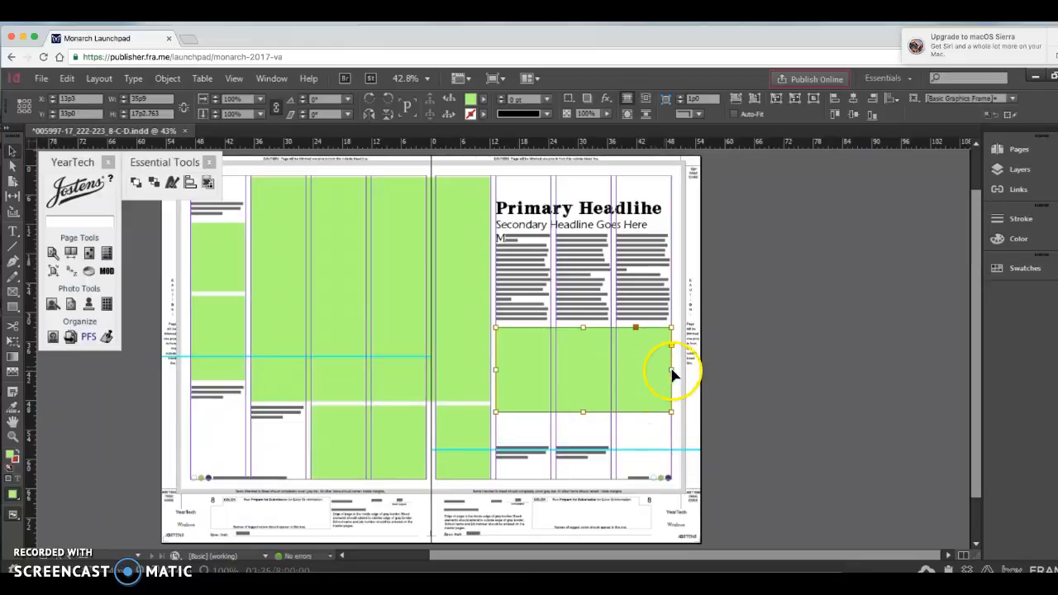
left_click_drag(675, 371, 552, 373)
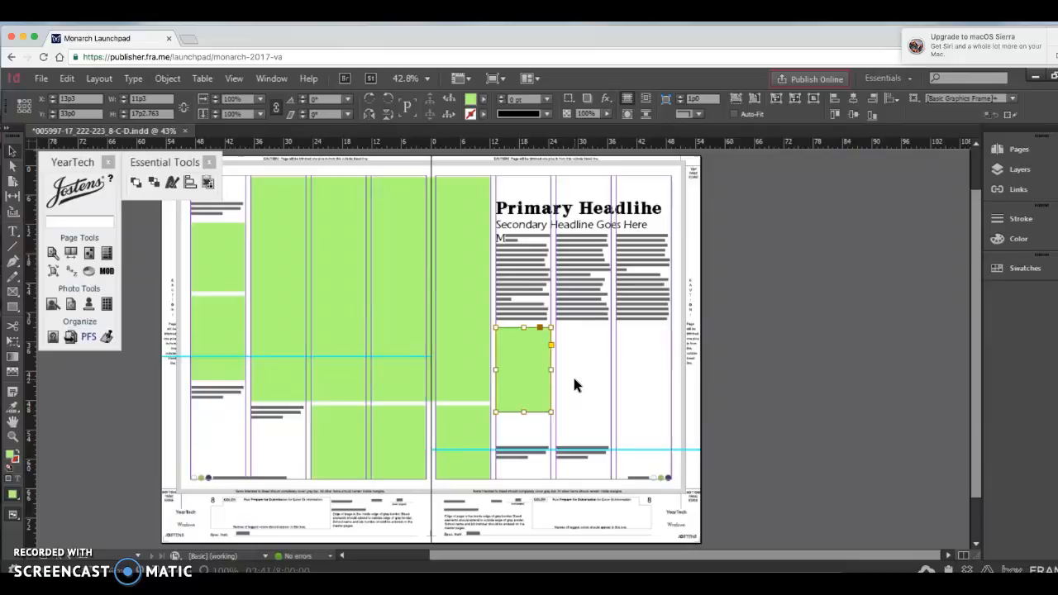
Step: Copy the frame twice to form an adjoining three-frame row, widening the middle copy and making the third about 12p7 wide at X 36p9
left_click_drag(501, 362, 590, 376)
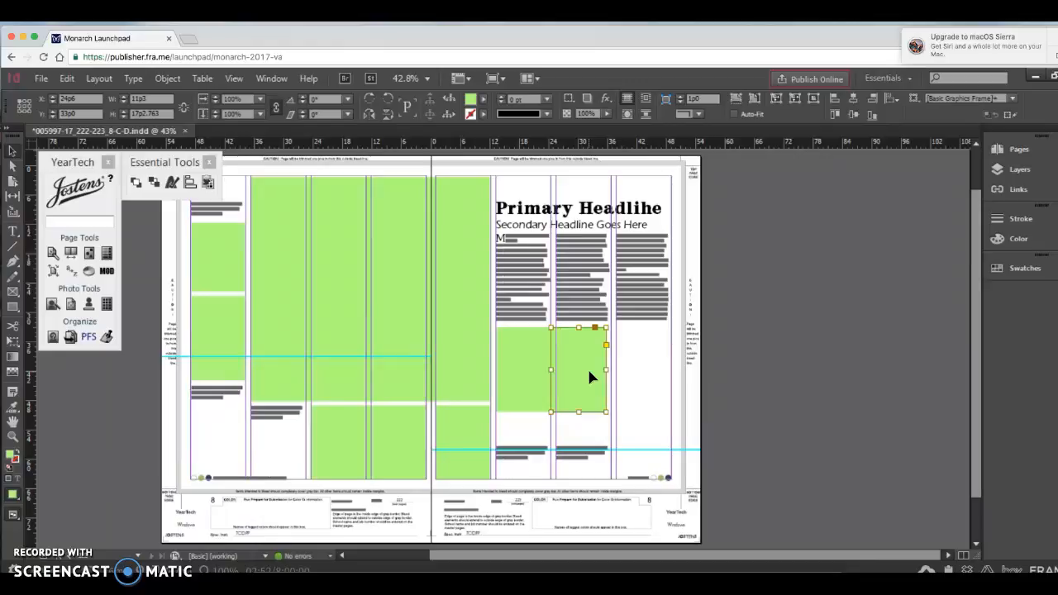
left_click_drag(590, 376, 653, 347)
left_click(606, 373)
left_click_drag(605, 371, 615, 370)
left_click(623, 367)
key("super+2")
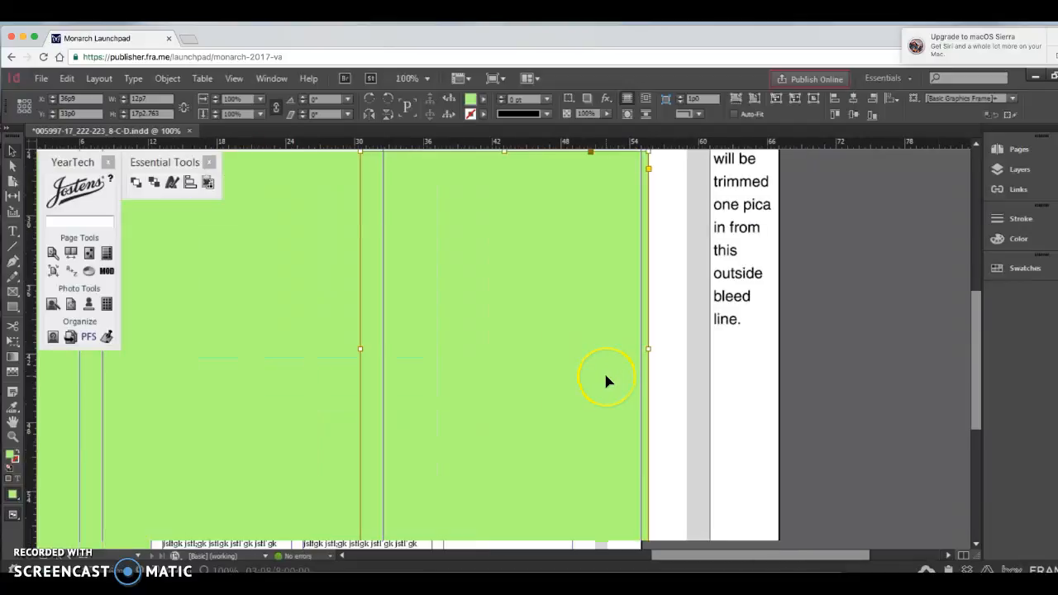
key("super+1")
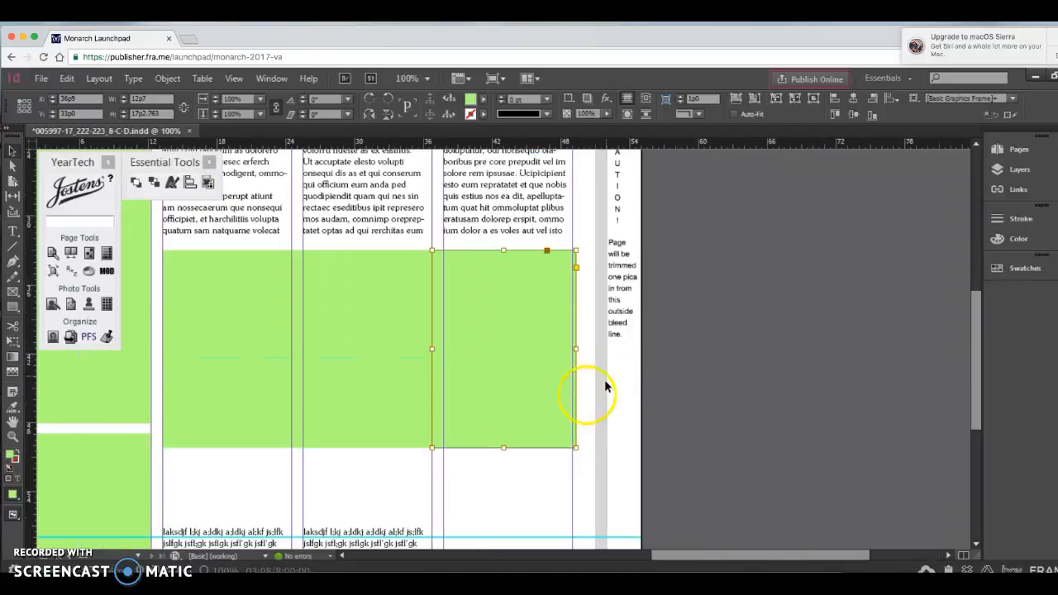
Step: Give all three green frames in the row a 2 pt stroke coloured [Paper]
left_click(243, 396)
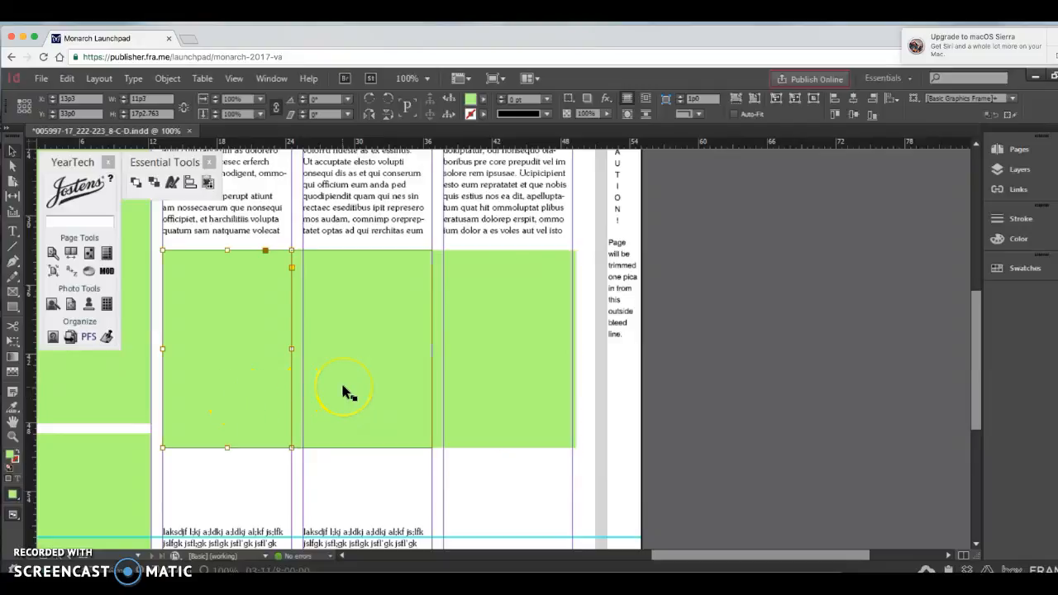
left_click(343, 391, "shift")
left_click(512, 343, "shift")
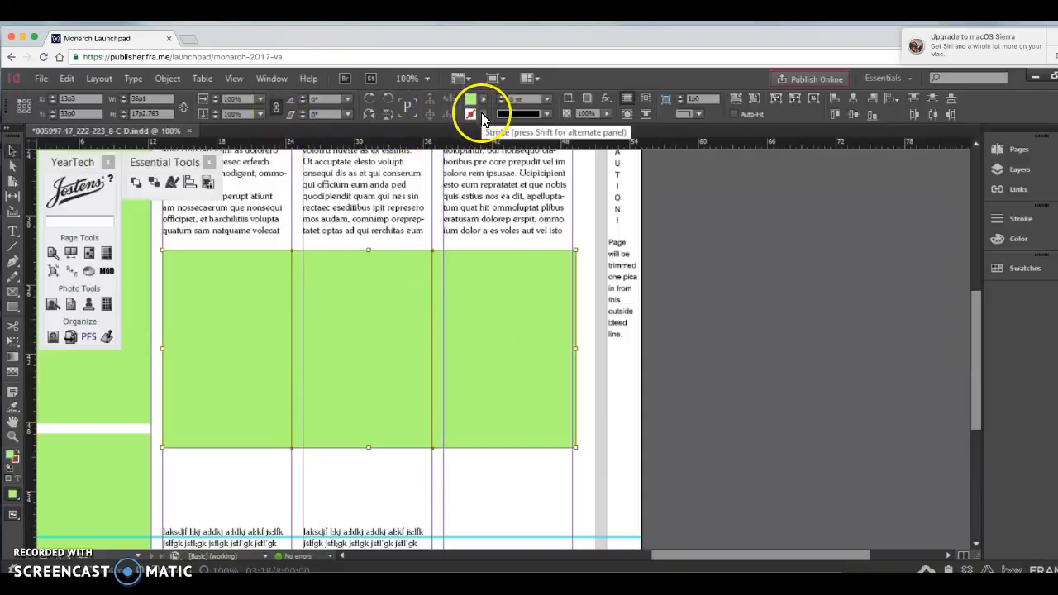
left_click(483, 117)
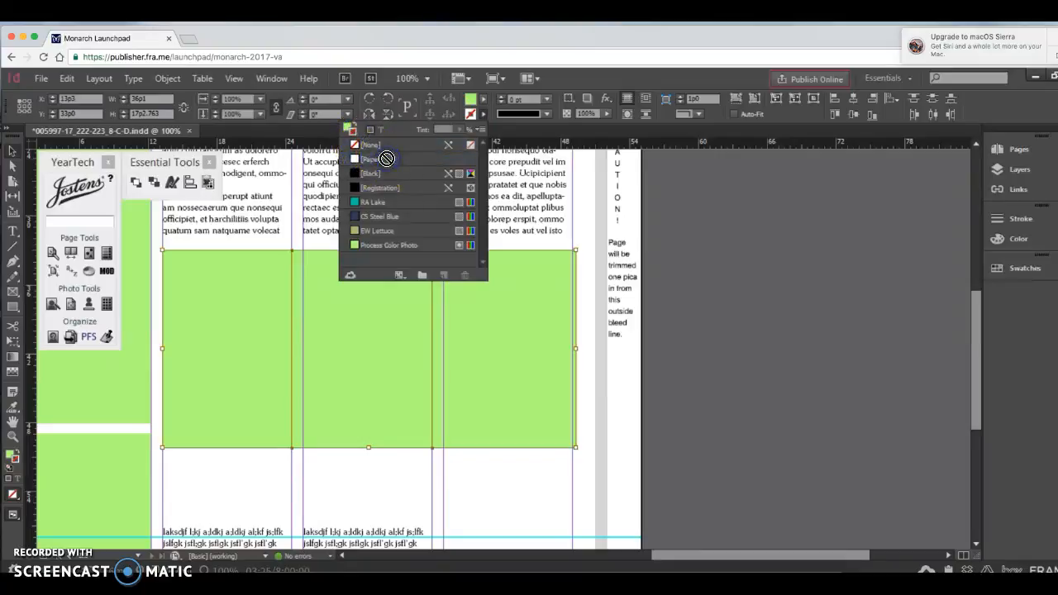
left_click(546, 99)
left_click(501, 98)
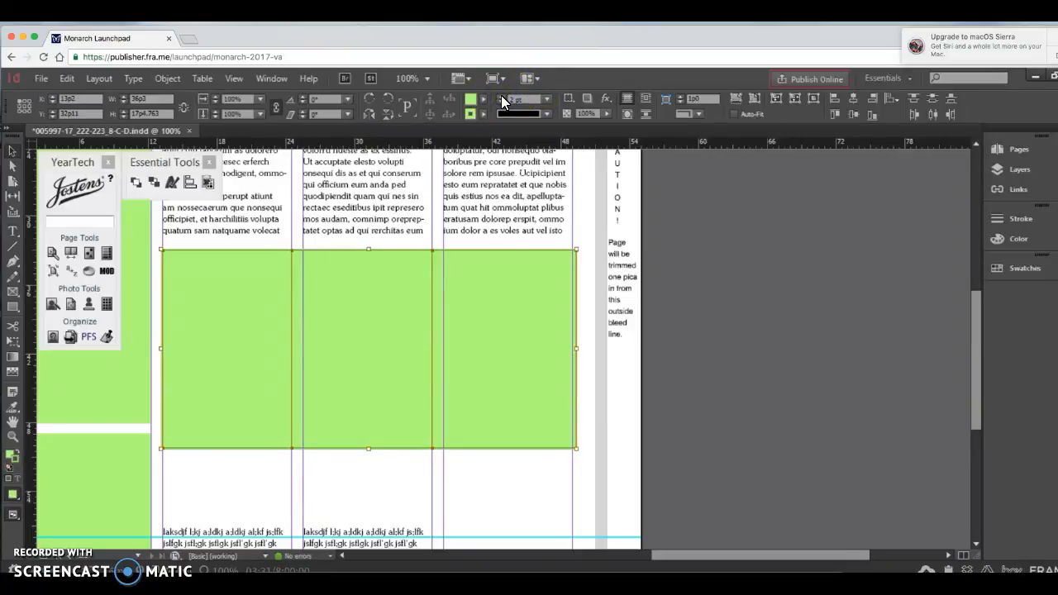
left_click(484, 113)
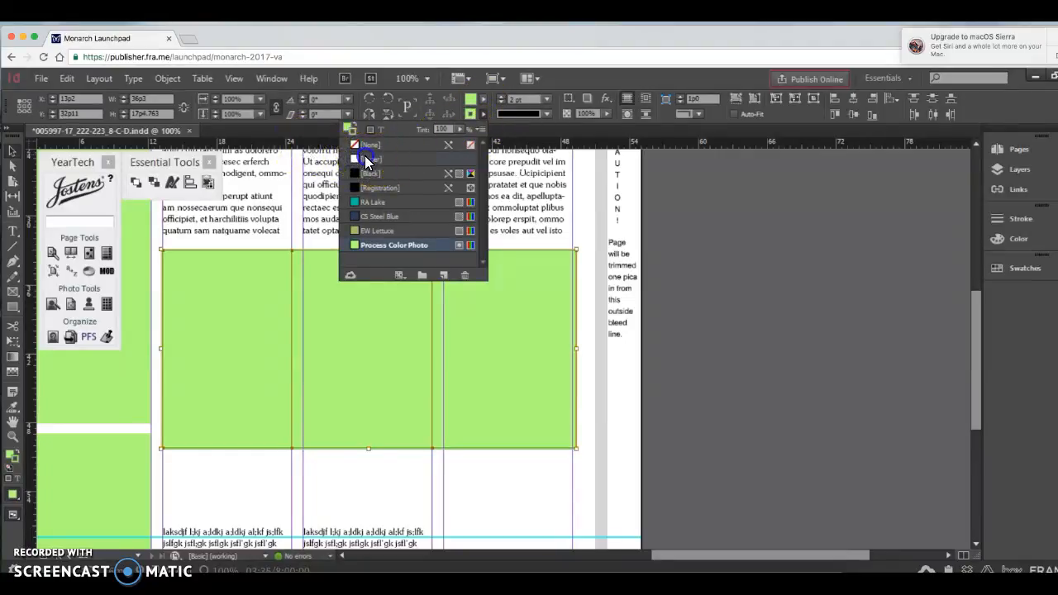
left_click(368, 161)
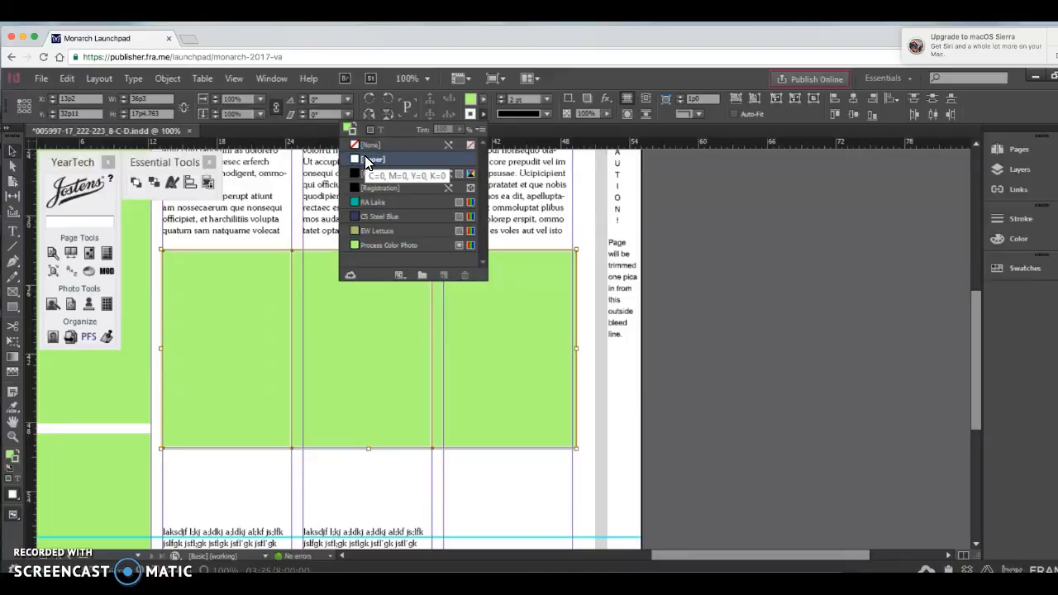
left_click(467, 488)
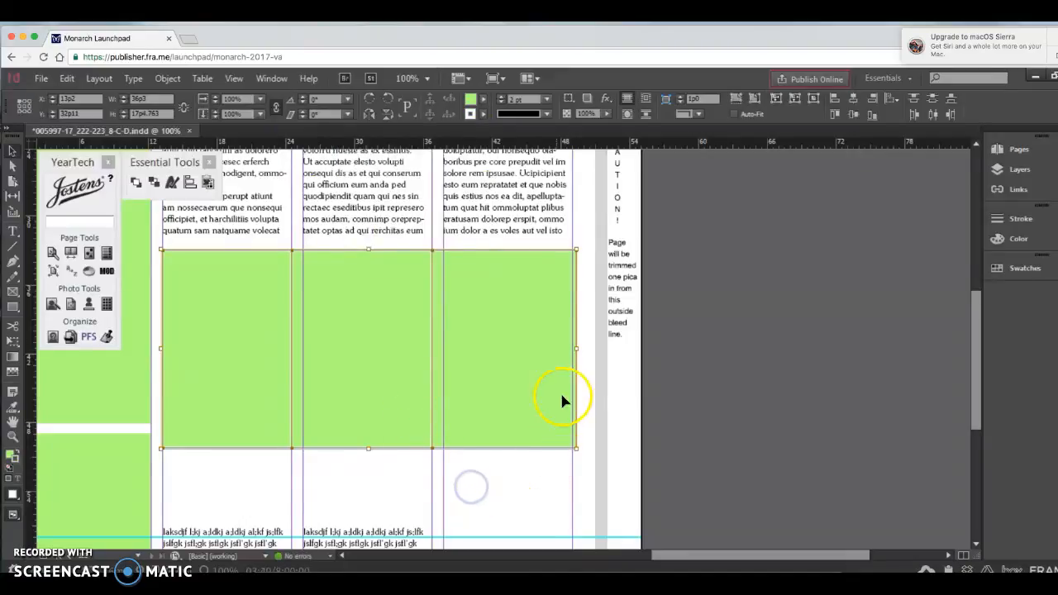
Step: Resize the three selected frames together to 35p10 wide so the row ends at the outer column edge
left_click_drag(576, 348, 572, 348)
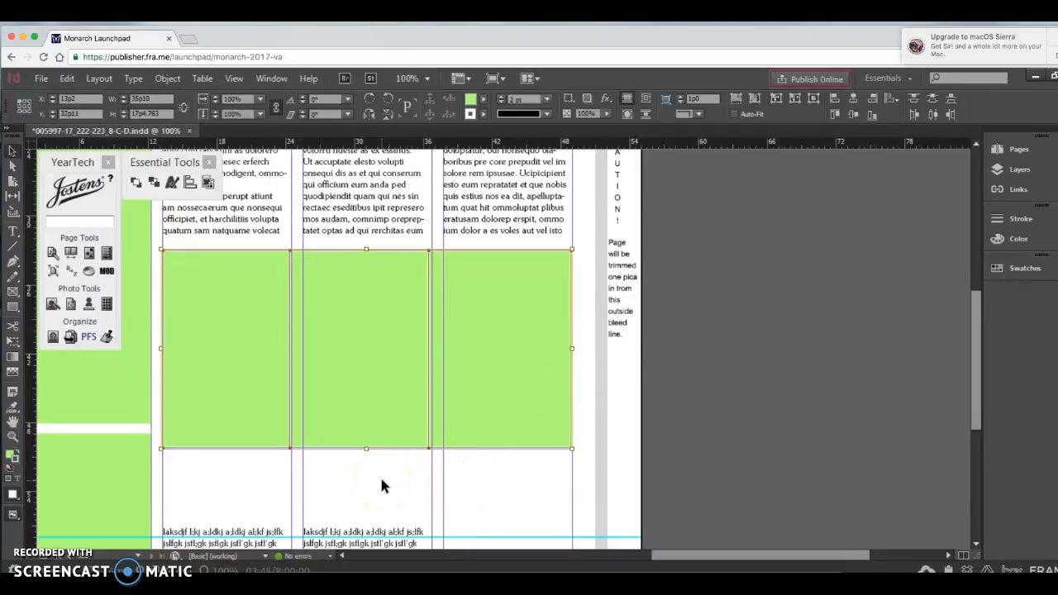
left_click(265, 467)
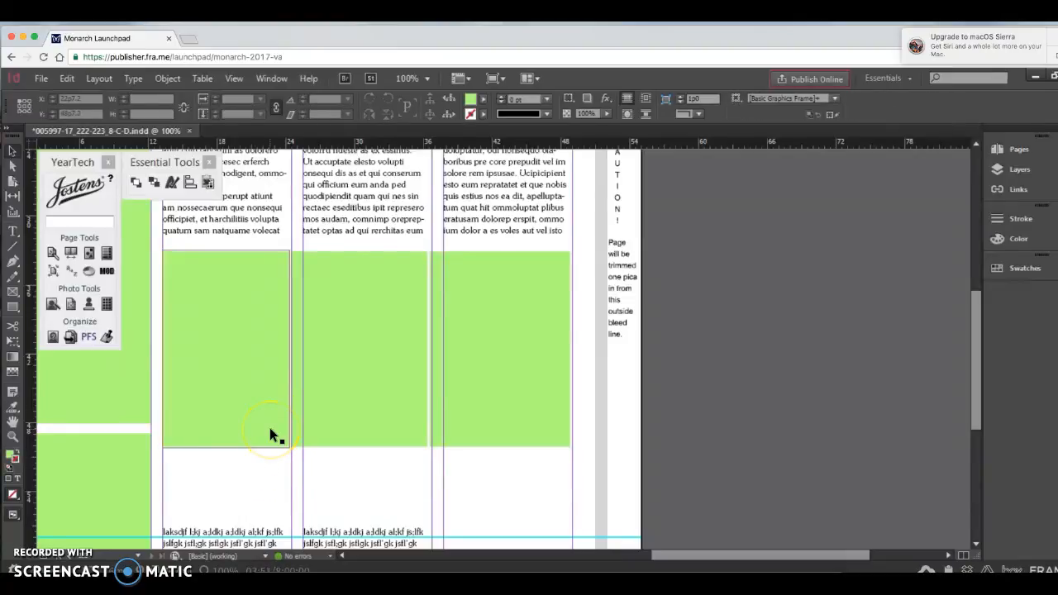
Step: Pull the middle frame clear of the first frame's inner edge, to about X 24p6.713, working at 600% magnification
left_click(271, 430)
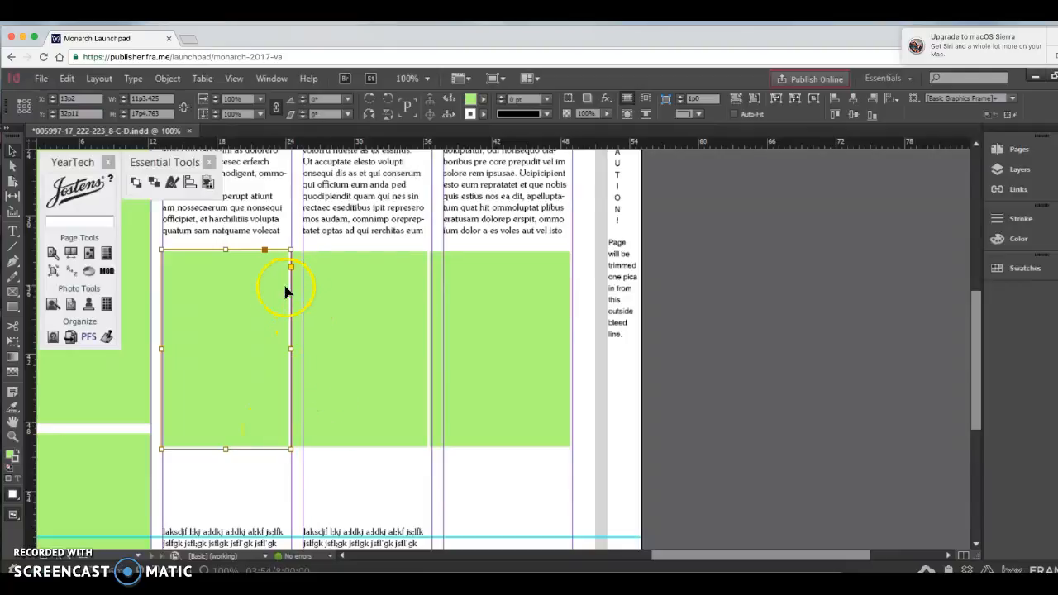
left_click(315, 297)
left_click(276, 386)
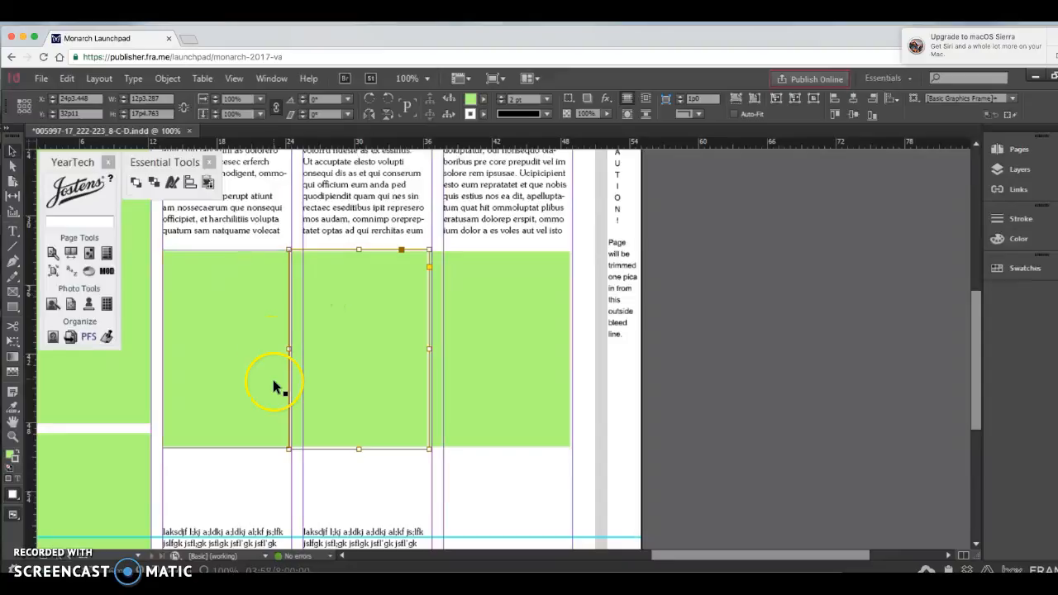
key("super+4")
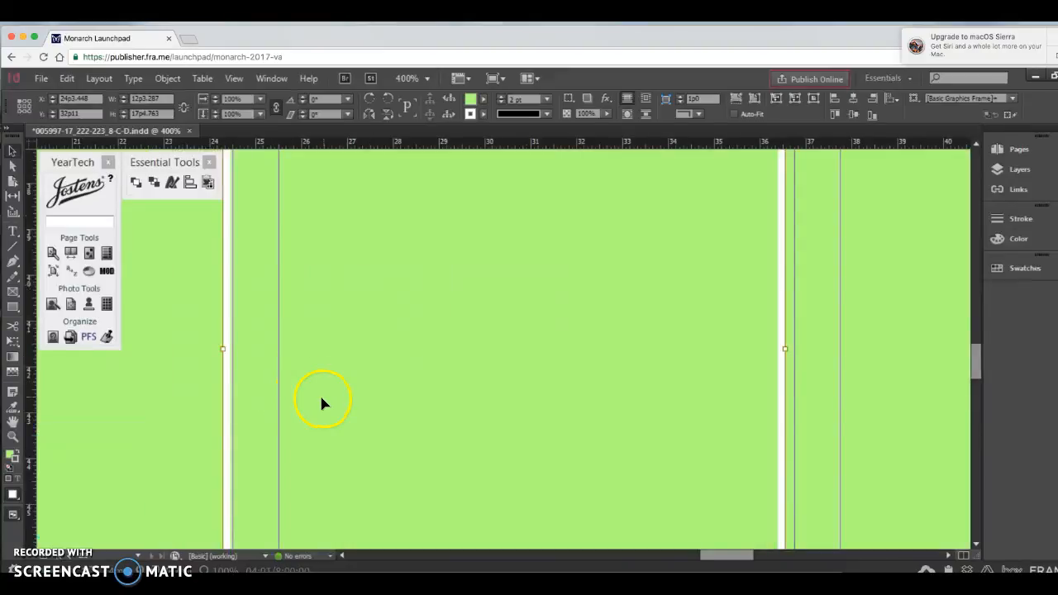
scroll(324, 390, "left", 2)
scroll(324, 390, "up", 5)
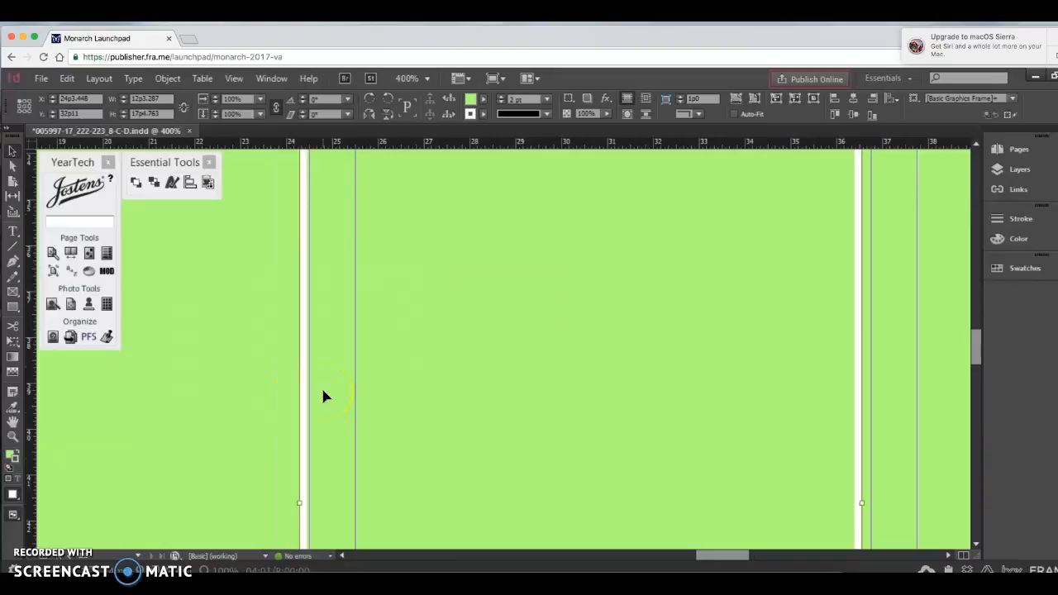
scroll(323, 393, "up", 5)
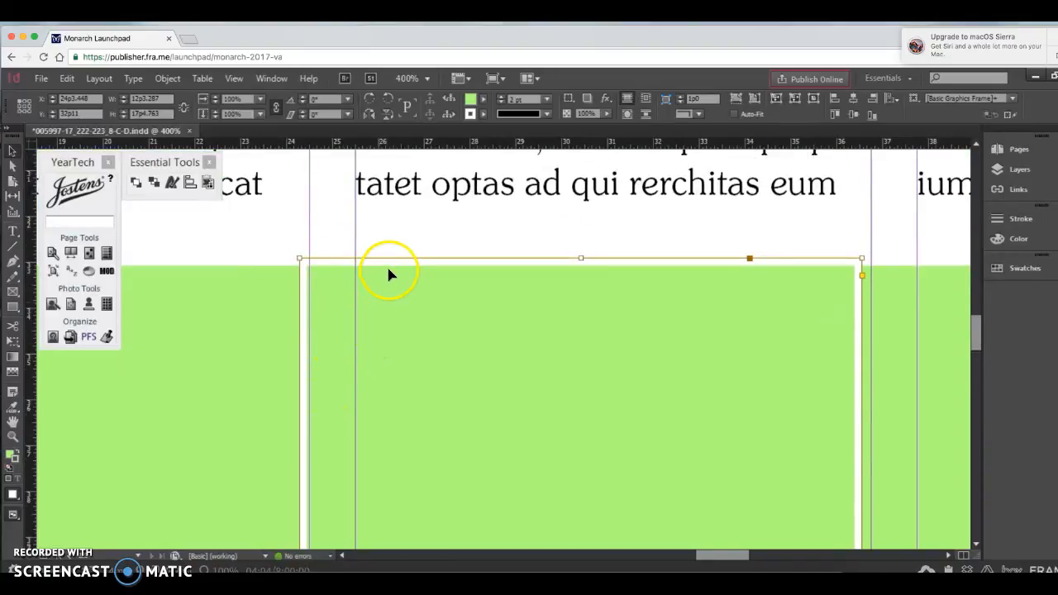
left_click(428, 78)
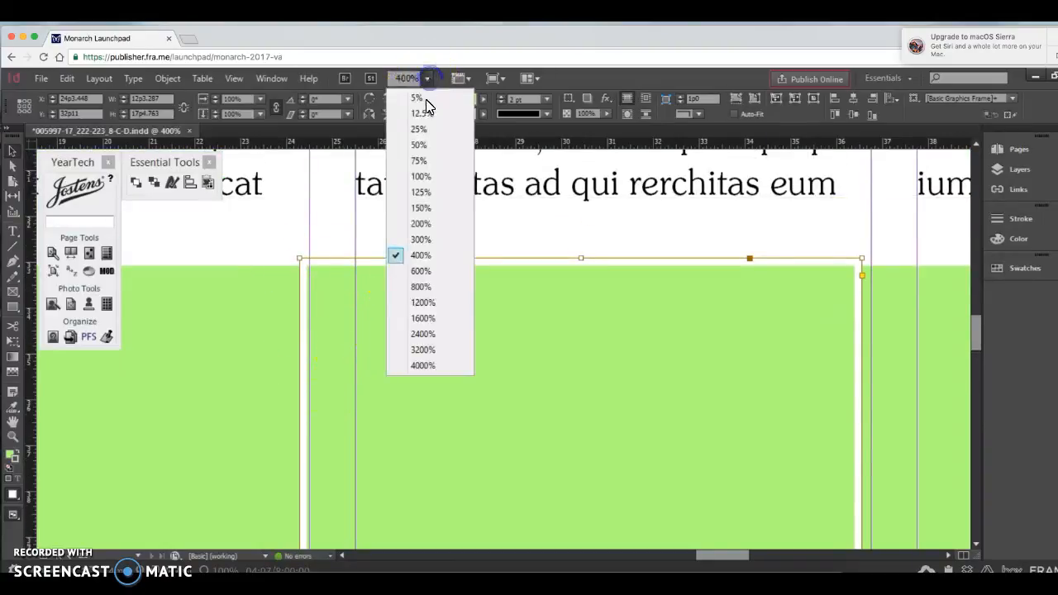
left_click(423, 272)
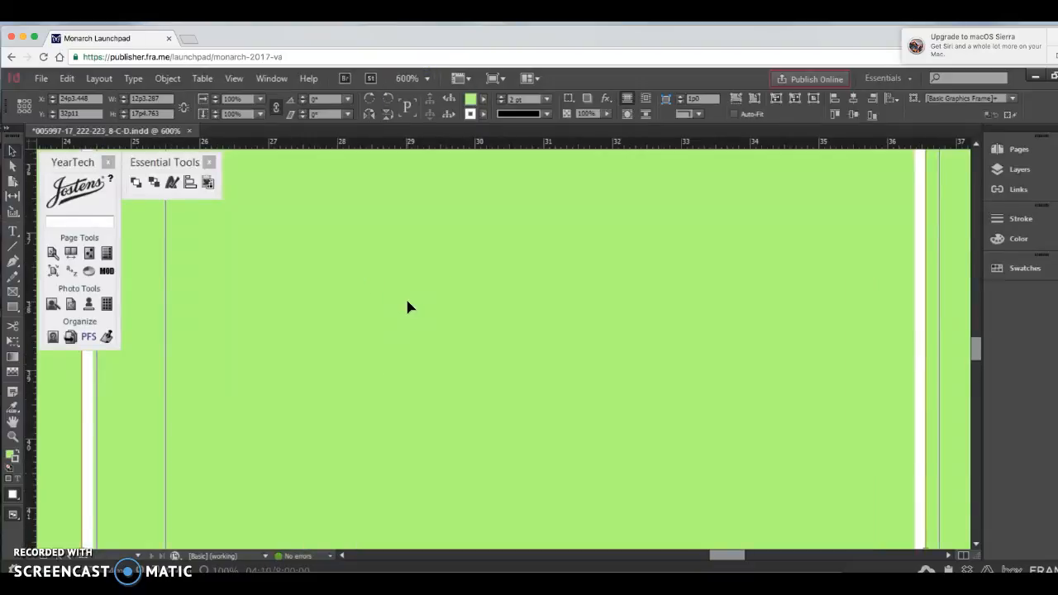
scroll(405, 302, "left", 3)
scroll(407, 307, "up", 5)
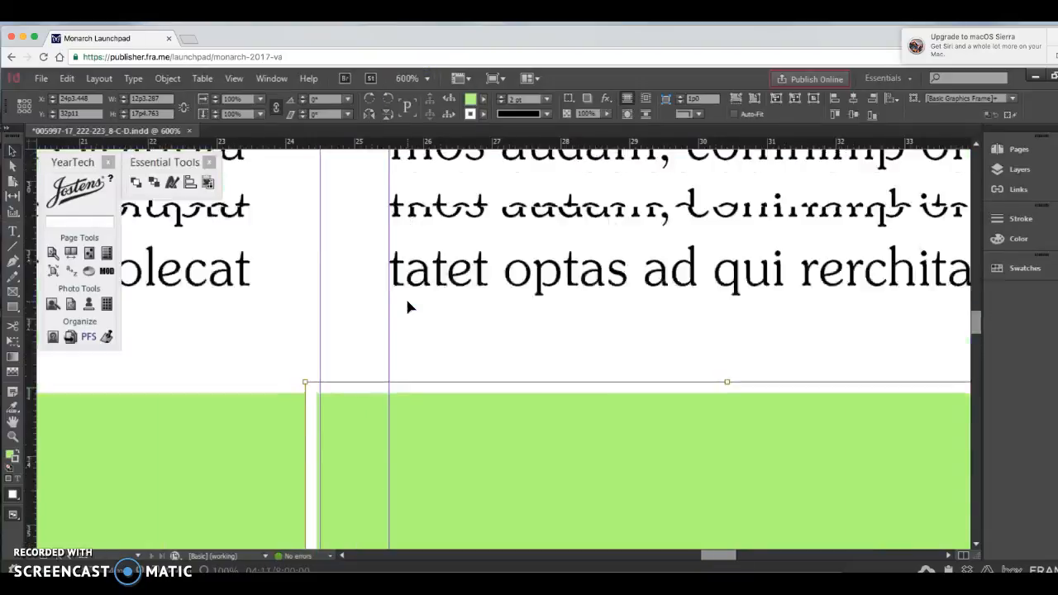
scroll(406, 307, "down", 3)
left_click(395, 345)
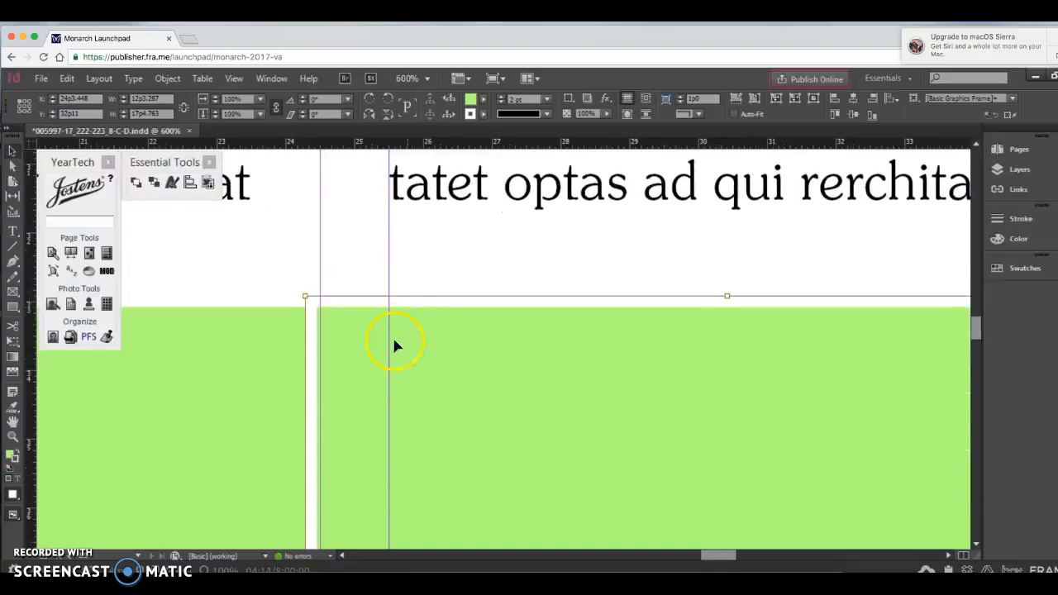
left_click_drag(434, 346, 451, 348)
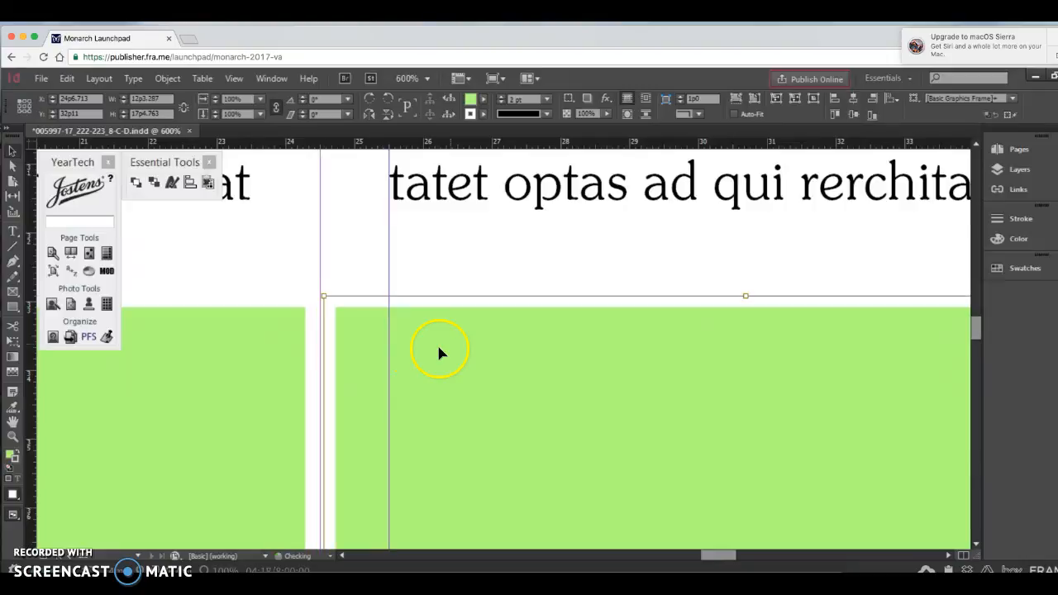
Step: Widen the first frame to 11p4 and move the middle frame to X 24p4.08 so their white borders overlap
left_click(280, 341)
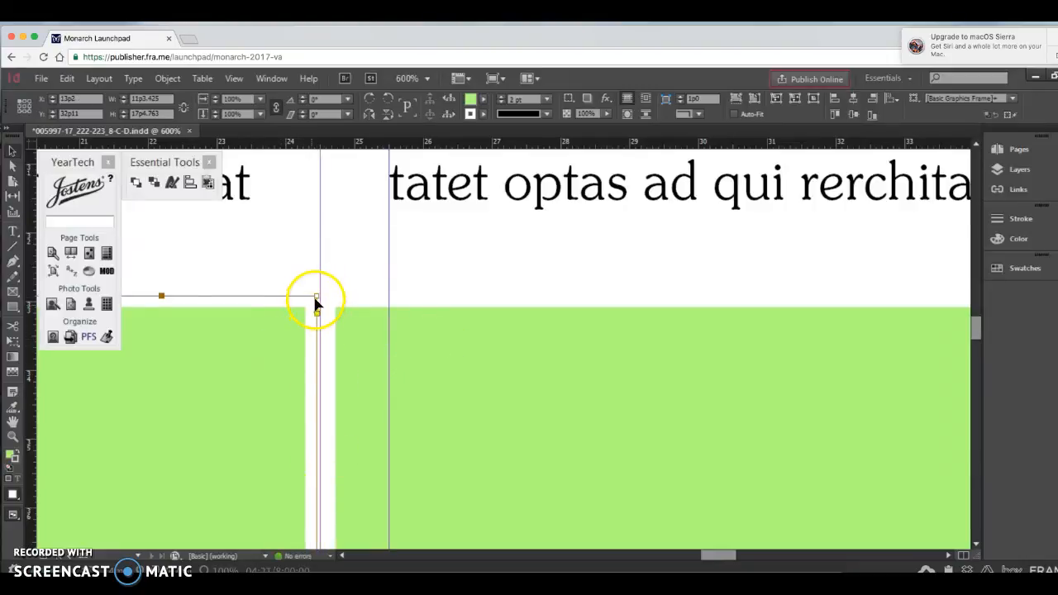
left_click_drag(318, 296, 320, 295)
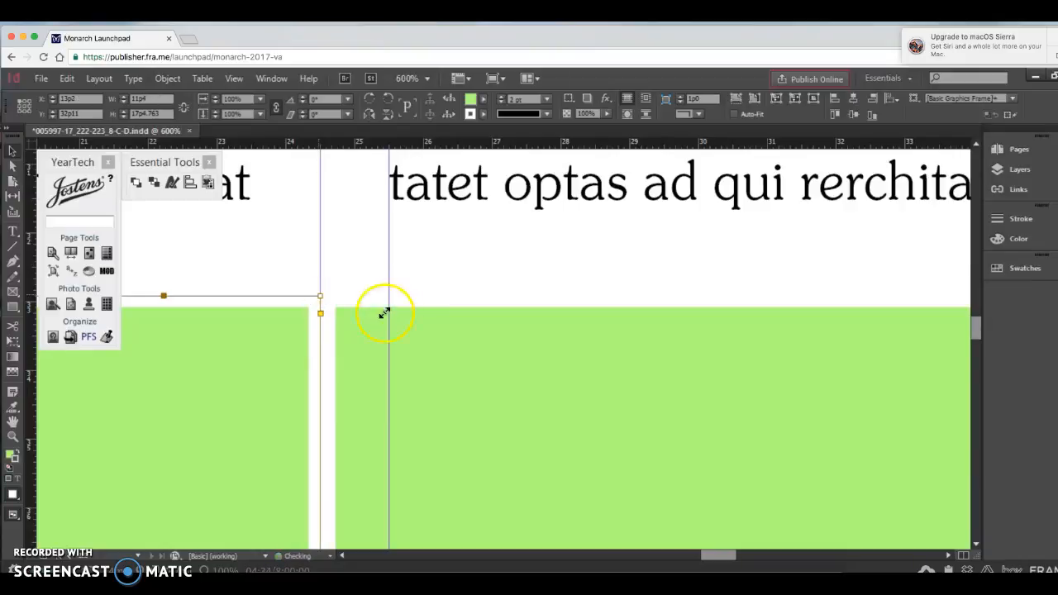
left_click(434, 352)
left_click_drag(429, 334, 411, 330)
left_click(394, 264)
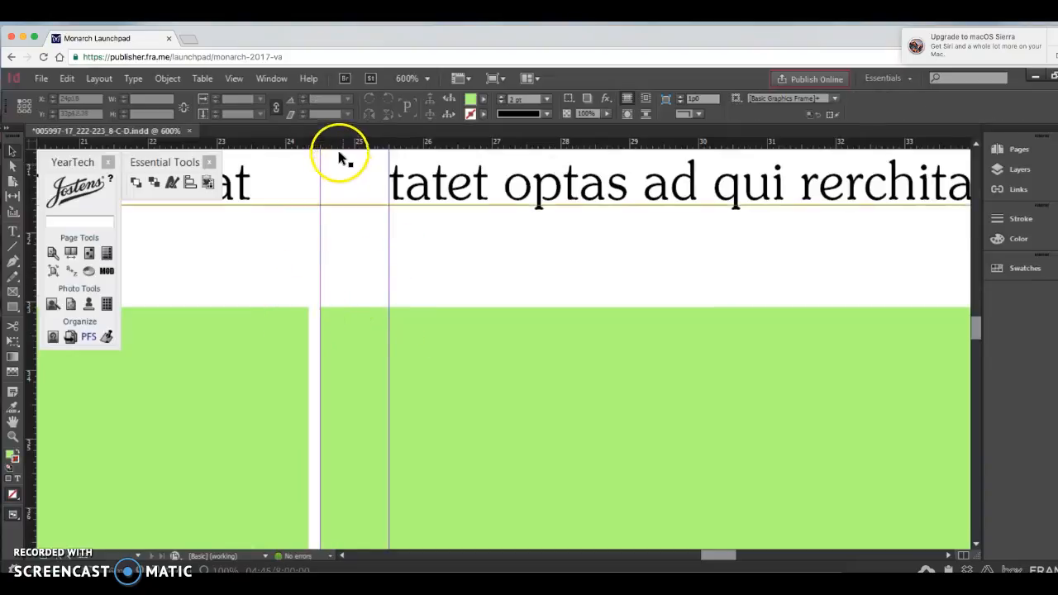
left_click_drag(329, 146, 316, 247)
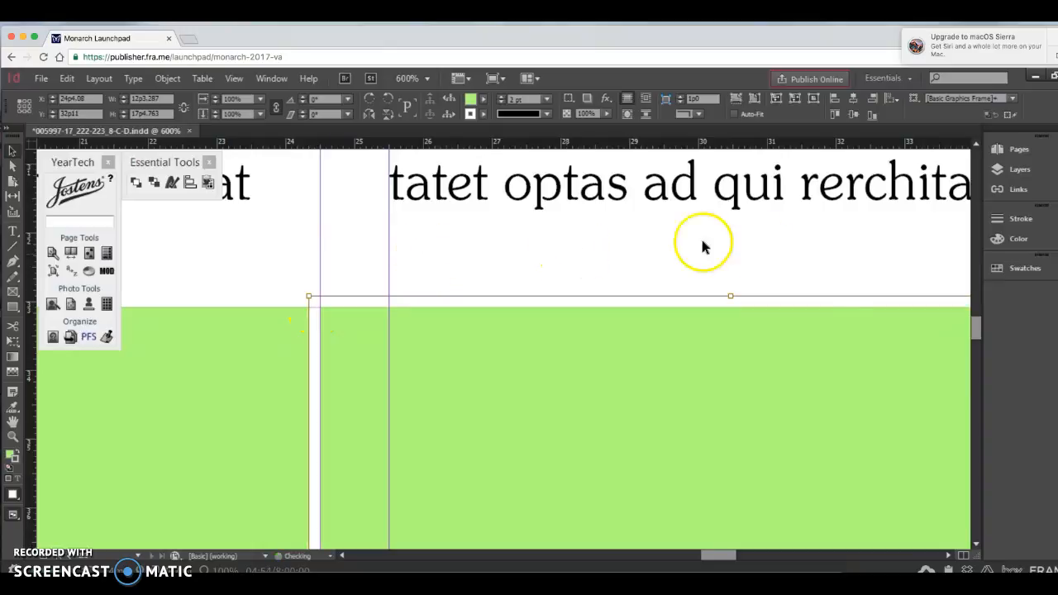
Step: Nudge the third green frame toward the middle frame, to X 36p3.759
scroll(763, 357, "right", 5)
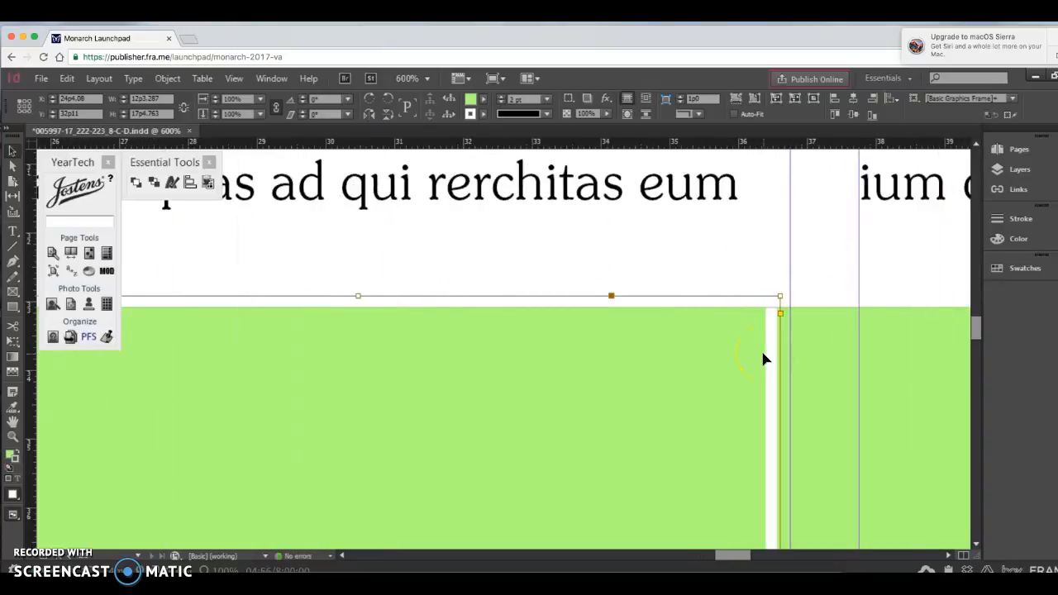
scroll(763, 357, "right", 1)
left_click(741, 353)
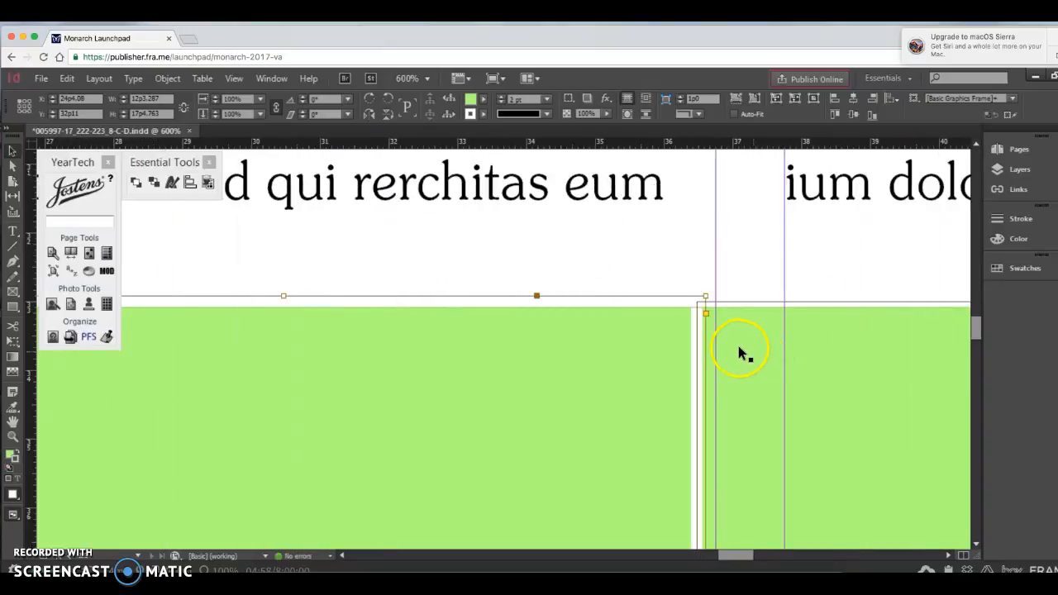
left_click(743, 351)
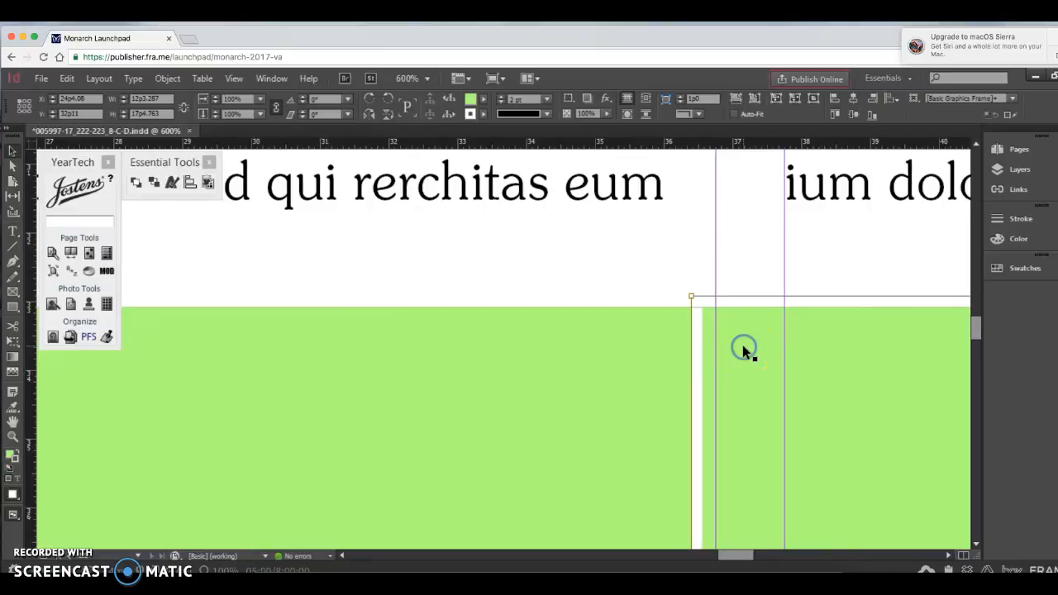
key("Left")
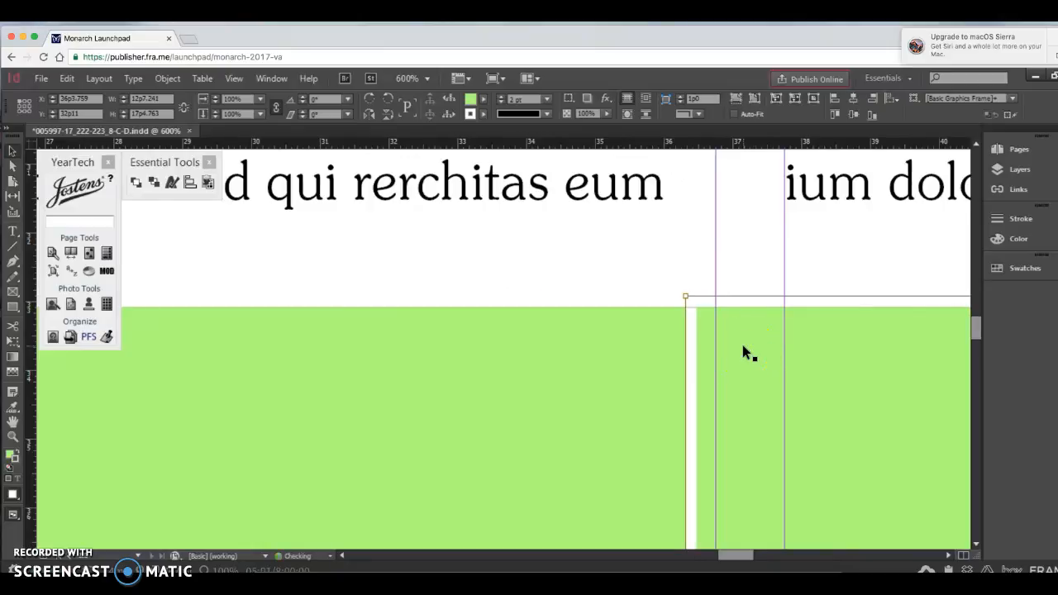
left_click(665, 313)
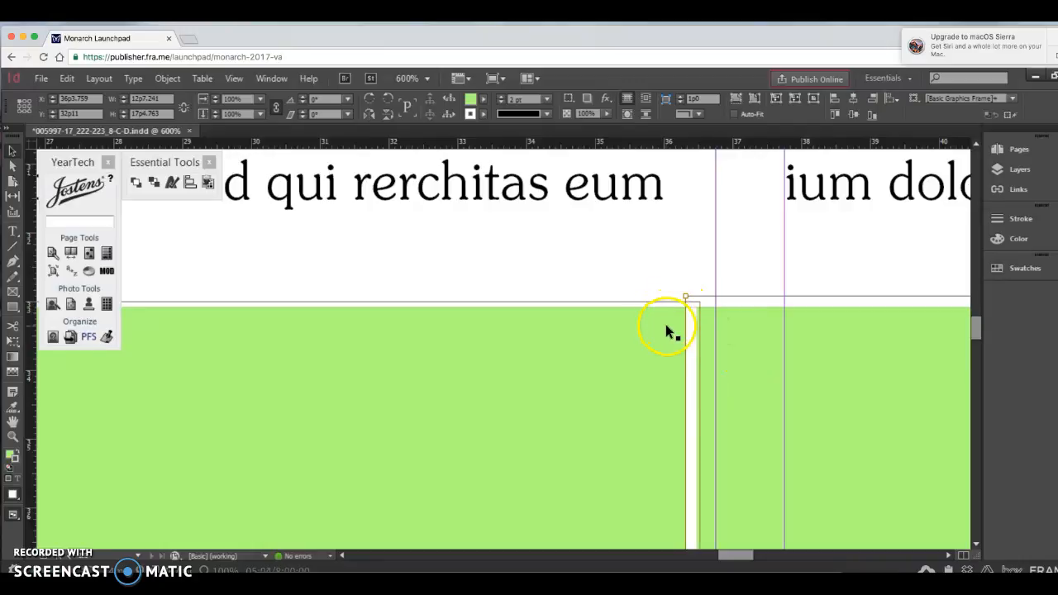
left_click(752, 338)
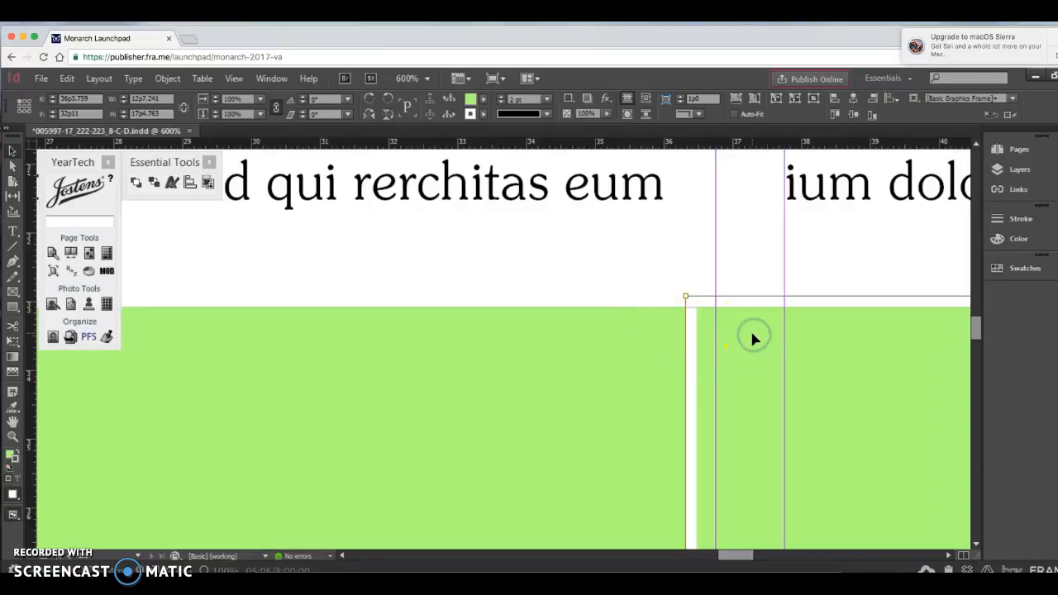
Step: Nudge the third frame away from the middle frame and extend its inner edge to X 36p6.48, making it 12p9.52 wide
key("Right")
key("Right")
key("Right")
key("Right")
key("Right")
left_click_drag(714, 295, 701, 296)
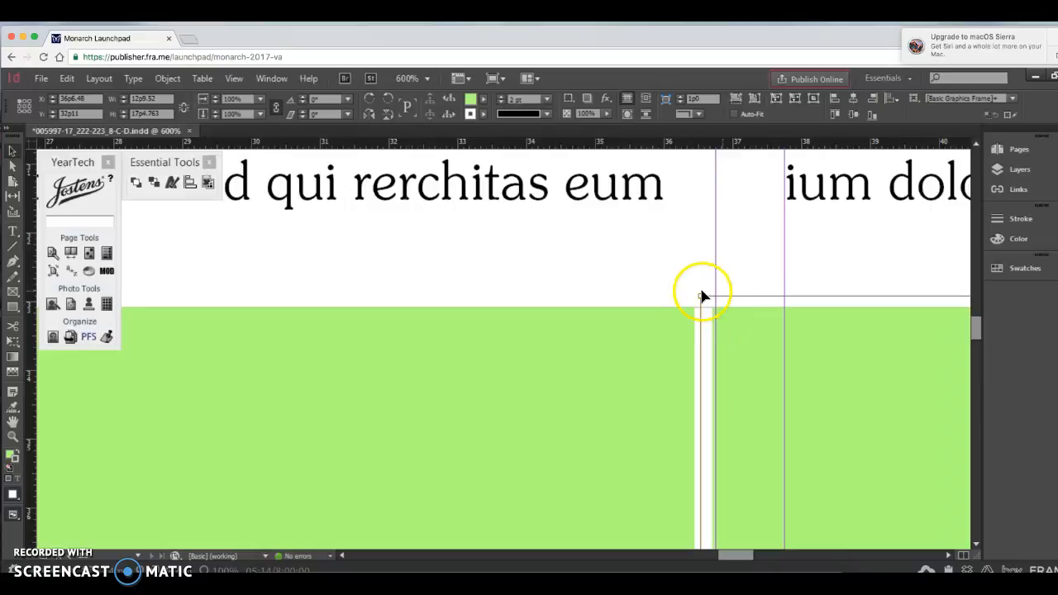
left_click(670, 295)
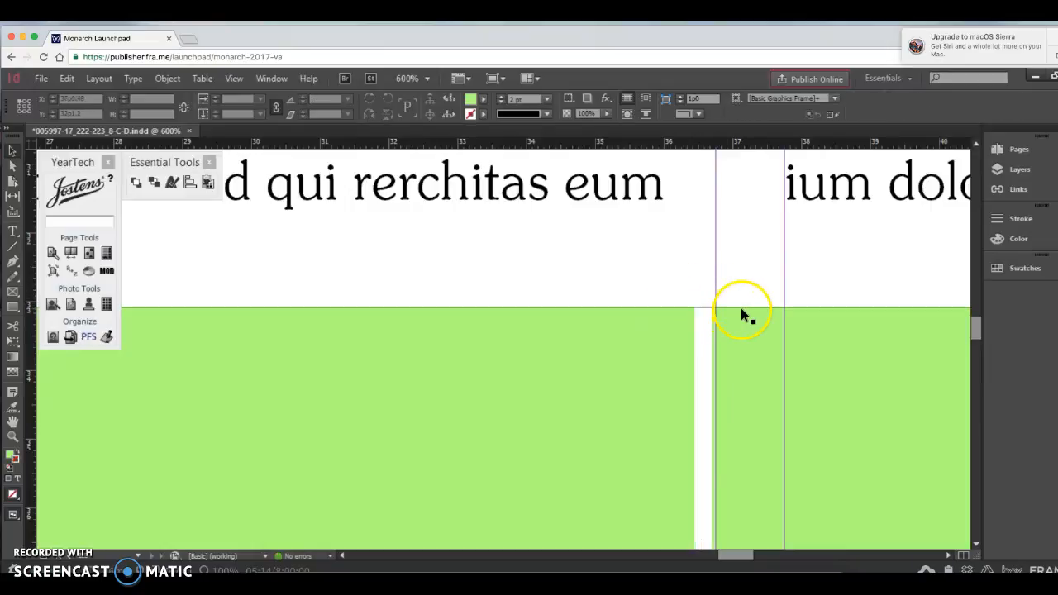
Step: Hide the guides and frame edges by changing the screen mode, and check the three-frame row at 100% magnification
key("ctrl+0")
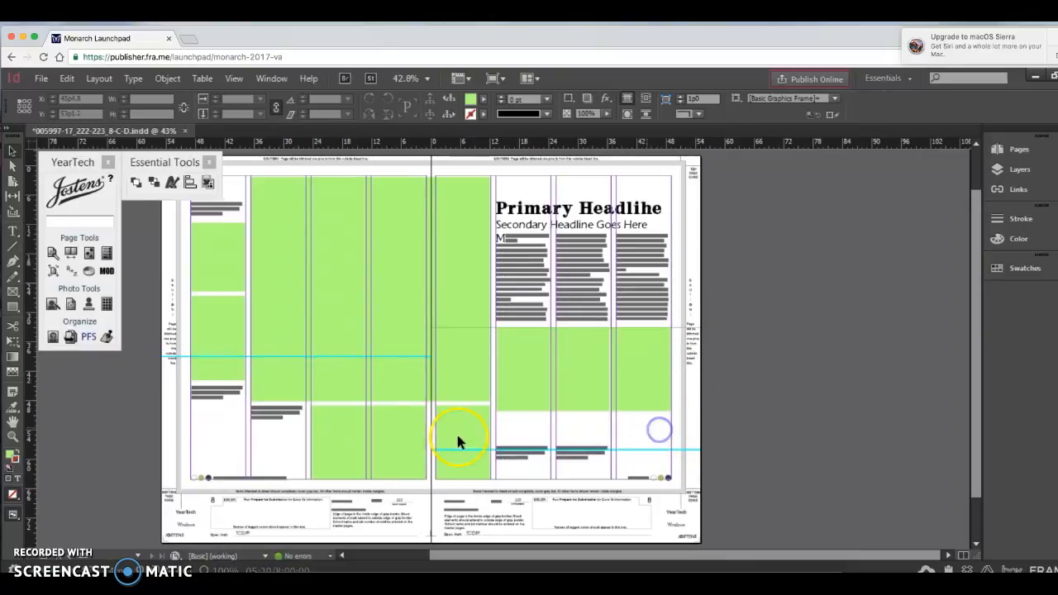
left_click_drag(13, 517, 43, 454)
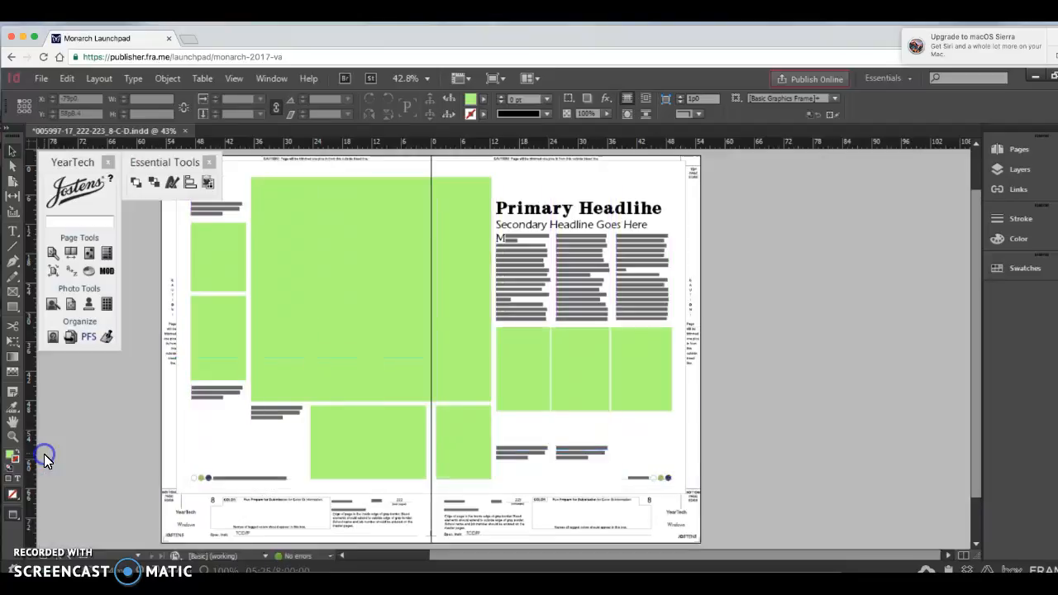
left_click(623, 409)
key("super+1")
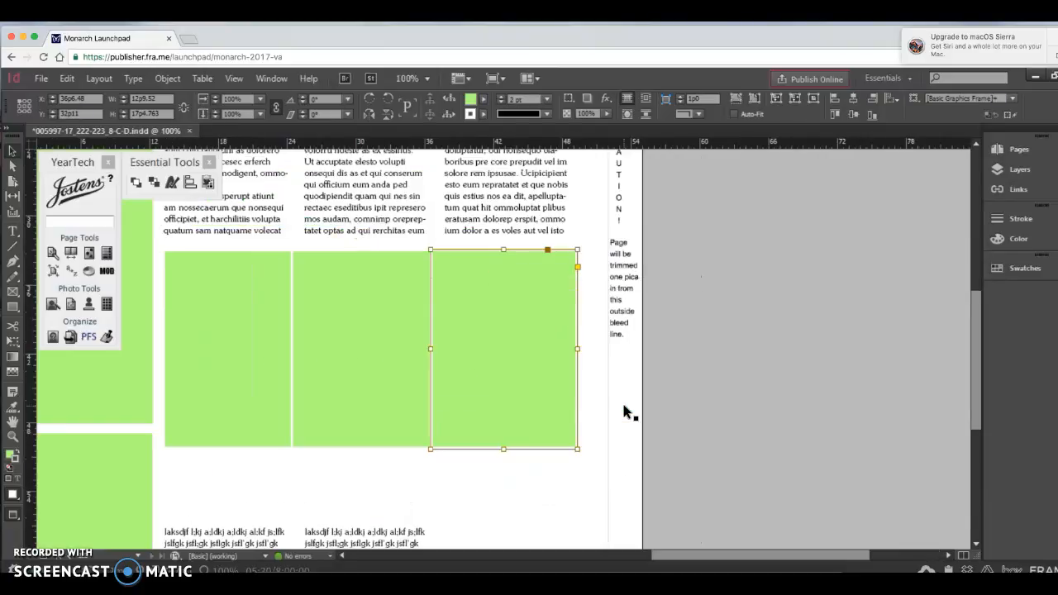
left_click(536, 477)
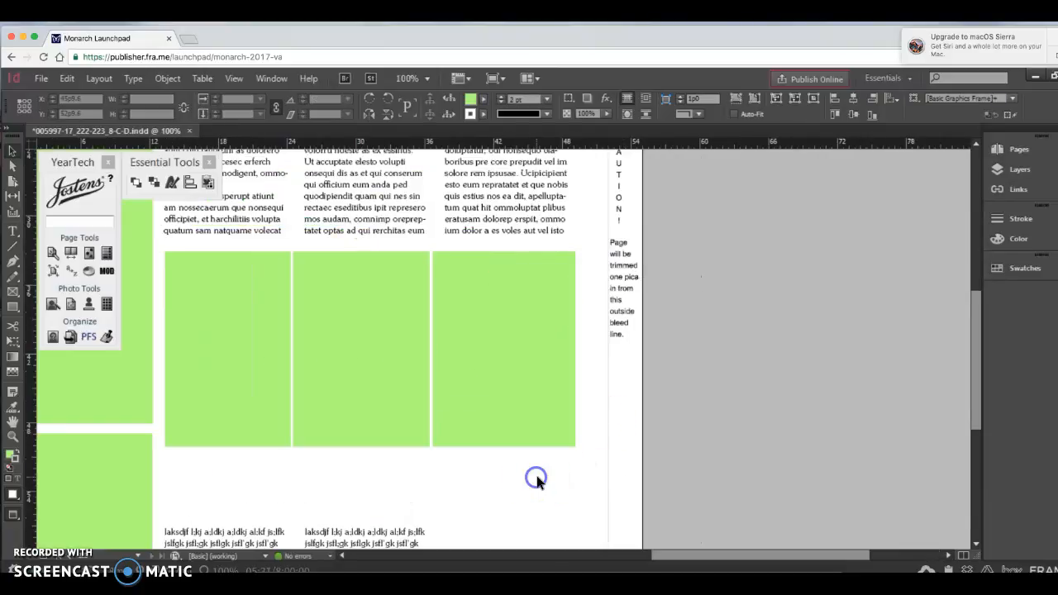
Step: Raise the third frame's lower edge so the frame is about half as tall as its neighbours
left_click(300, 445)
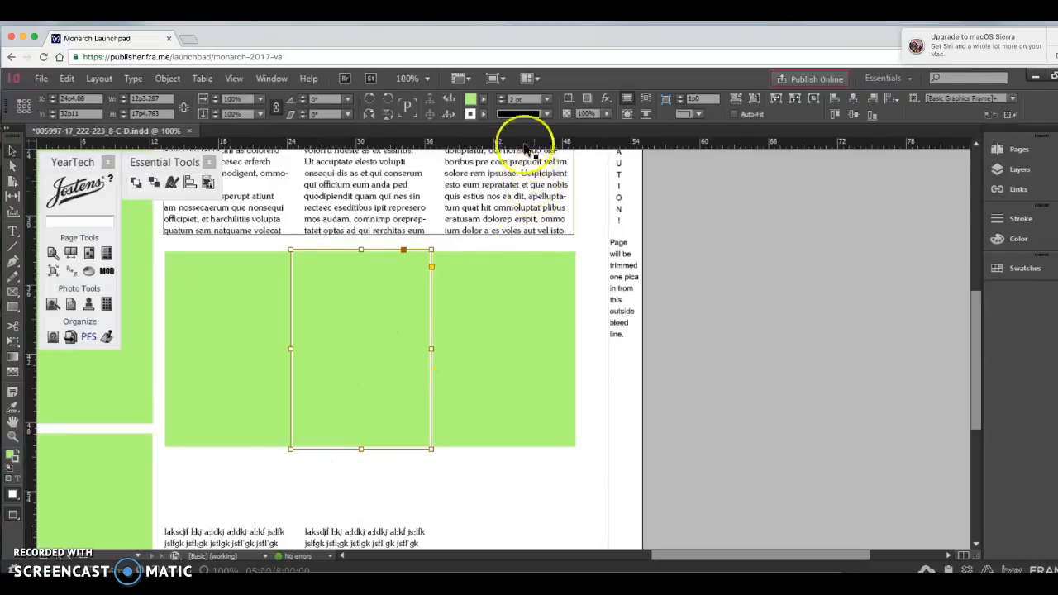
left_click(520, 490)
left_click(513, 408)
left_click_drag(503, 448, 491, 347)
Step: Try extending the first frame down toward its caption, to a height of about 23p2.2
left_click(224, 454)
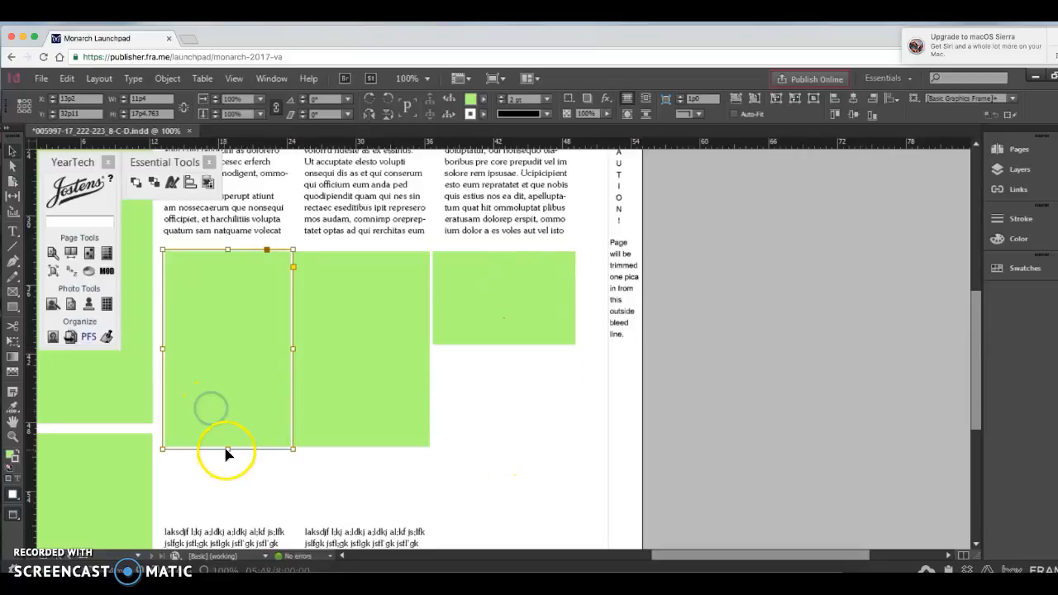
left_click_drag(224, 456, 224, 516)
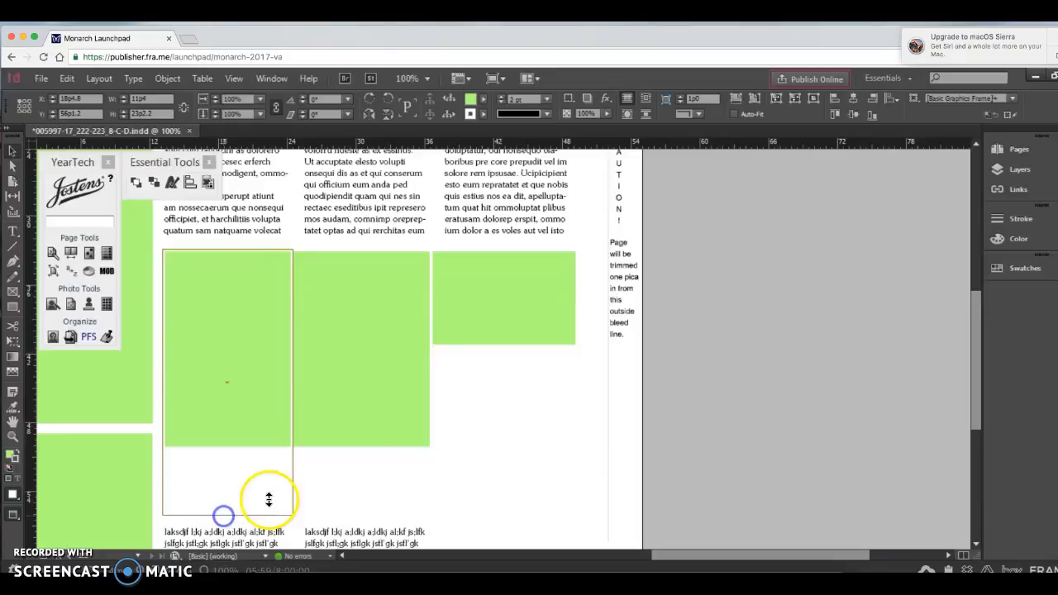
left_click_drag(228, 514, 229, 449)
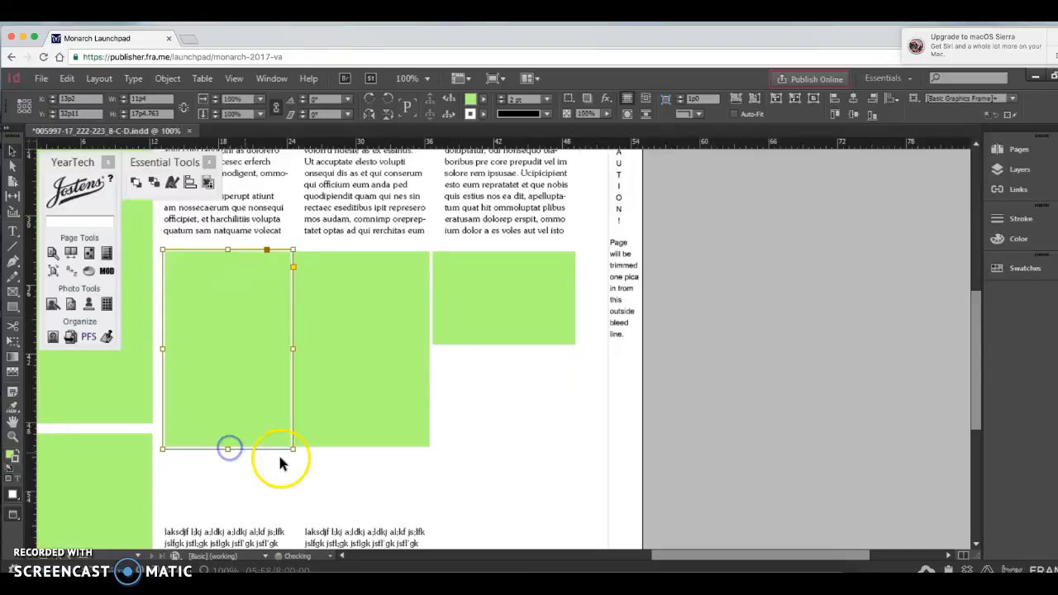
Step: Raise the two captions to sit just beneath the first and middle frames, with their top edges at Y 51p1.2
left_click(254, 539)
left_click_drag(227, 523, 227, 458)
left_click(362, 539)
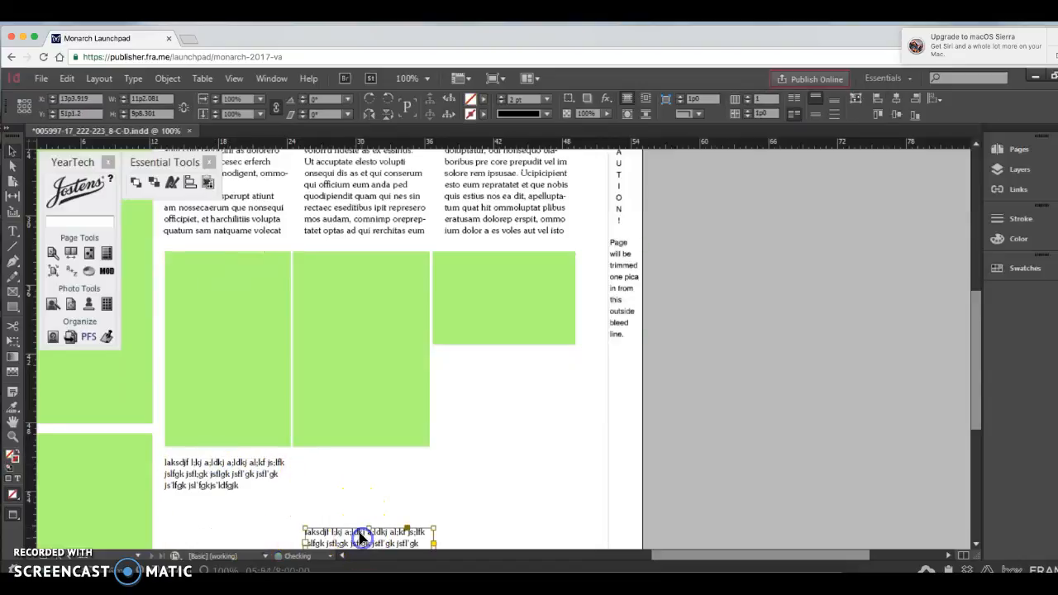
left_click_drag(370, 529, 360, 459)
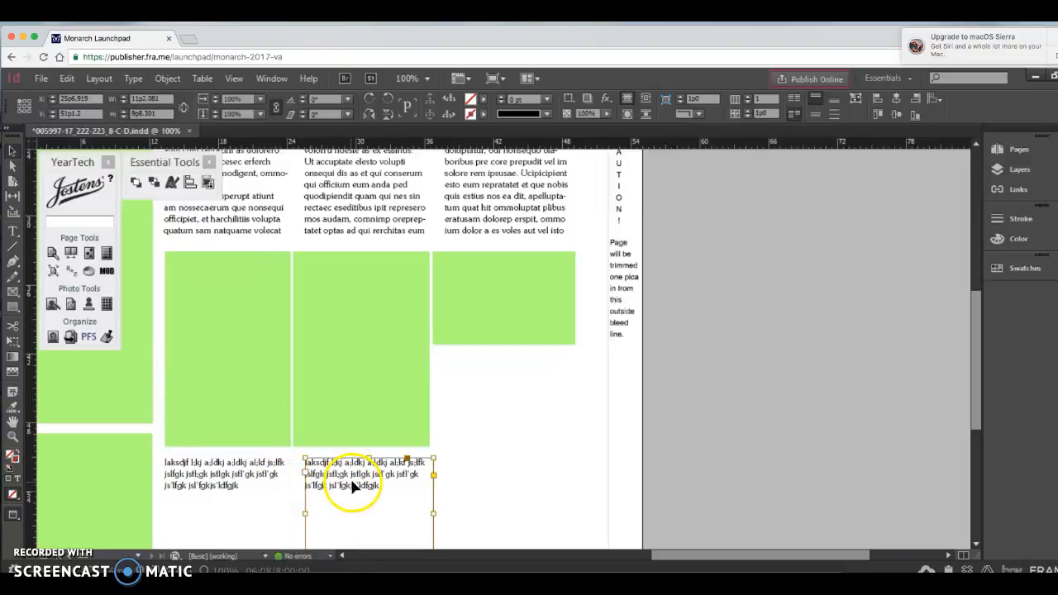
Step: Align the second caption with the middle frame by setting its side edges to X 25p0 and a width of 11p2.081
left_click_drag(305, 514, 297, 513)
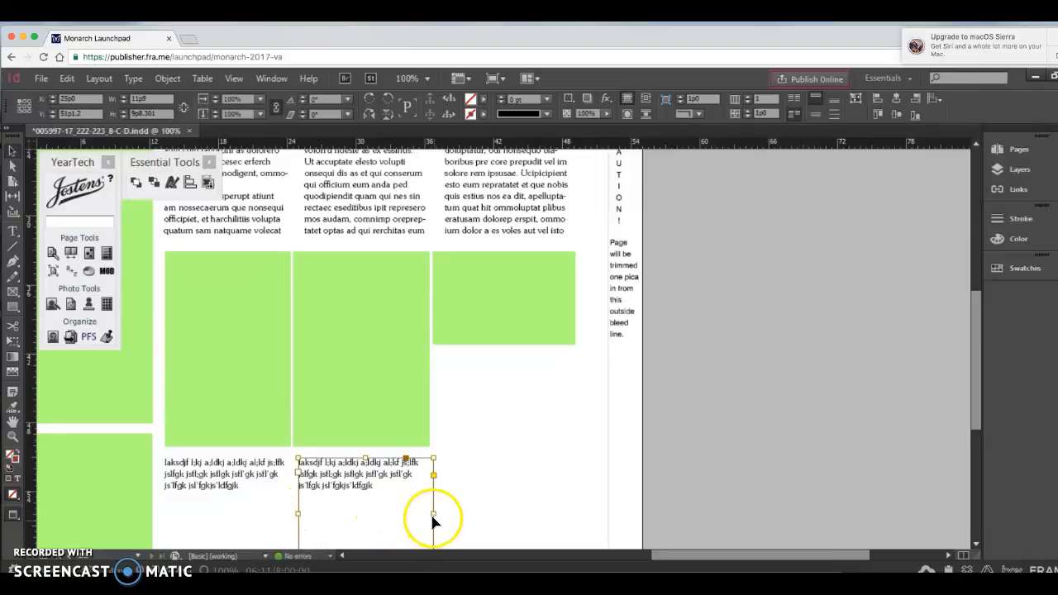
left_click_drag(433, 510, 426, 511)
left_click(225, 496)
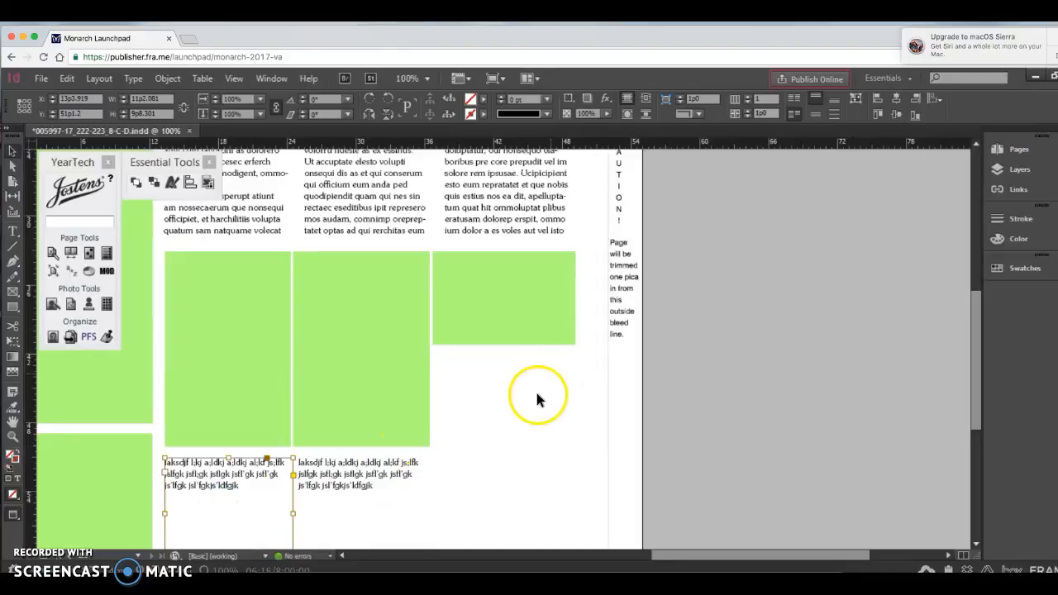
Step: Paste a copy of the caption beneath the third frame at X 37p3, Y 42p2.4, and make it 11p8.54 wide
left_click(366, 478)
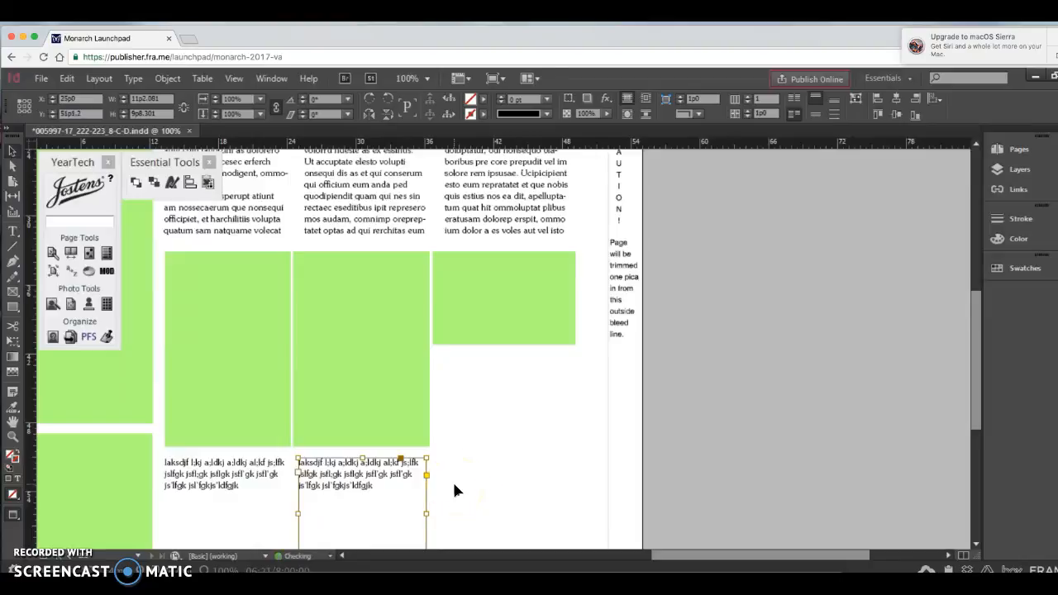
key("super+v")
left_click(472, 401)
left_click_drag(485, 404, 489, 443)
left_click_drag(448, 411, 439, 411)
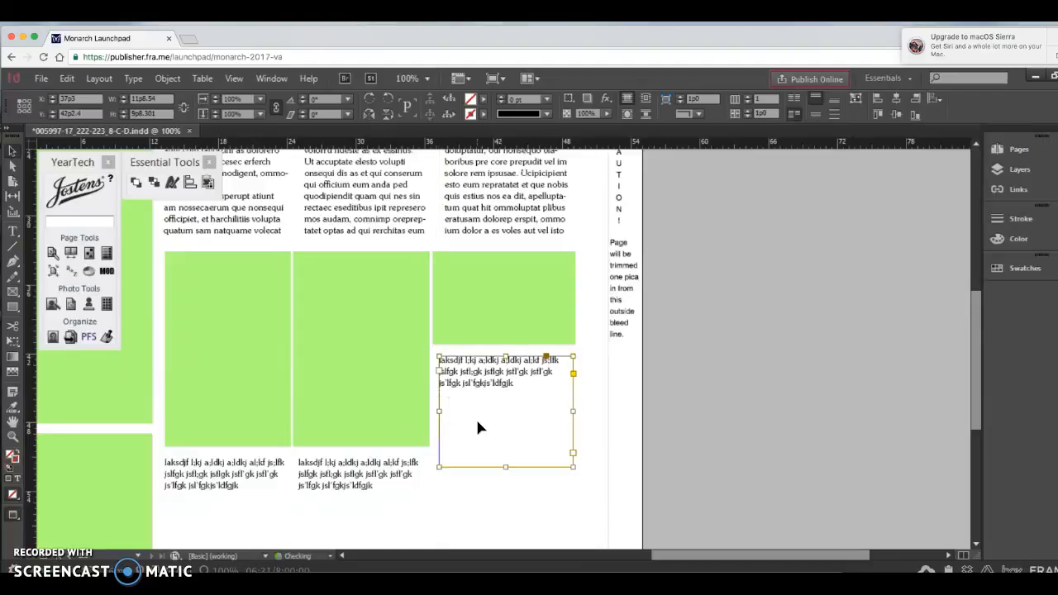
Step: Shorten the first and middle frames to the same height, about 10p11.2, and raise the first caption beneath its frame
scroll(478, 427, "down", 2)
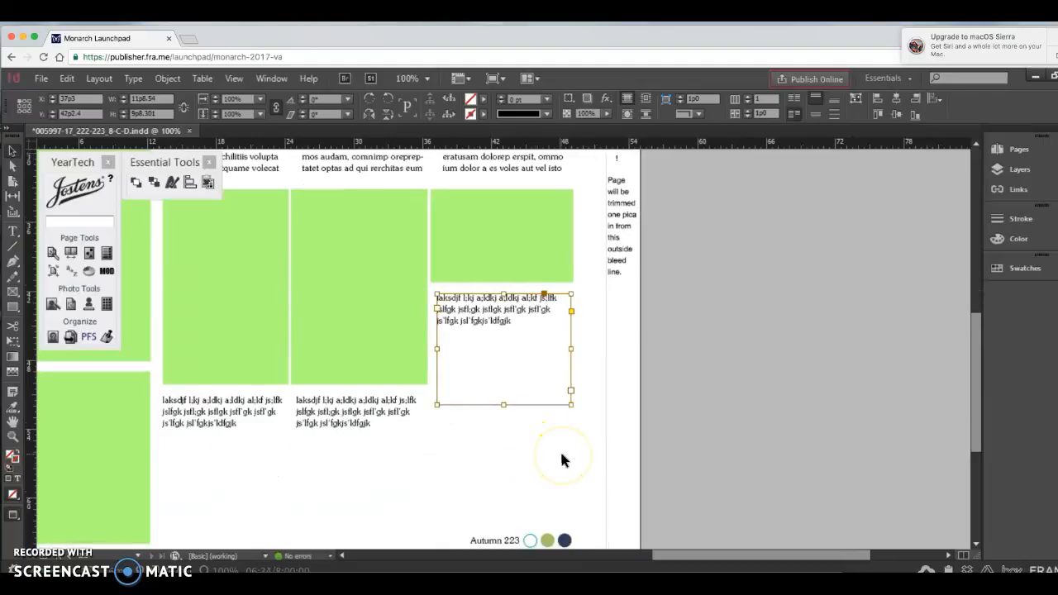
key("super+alt+0")
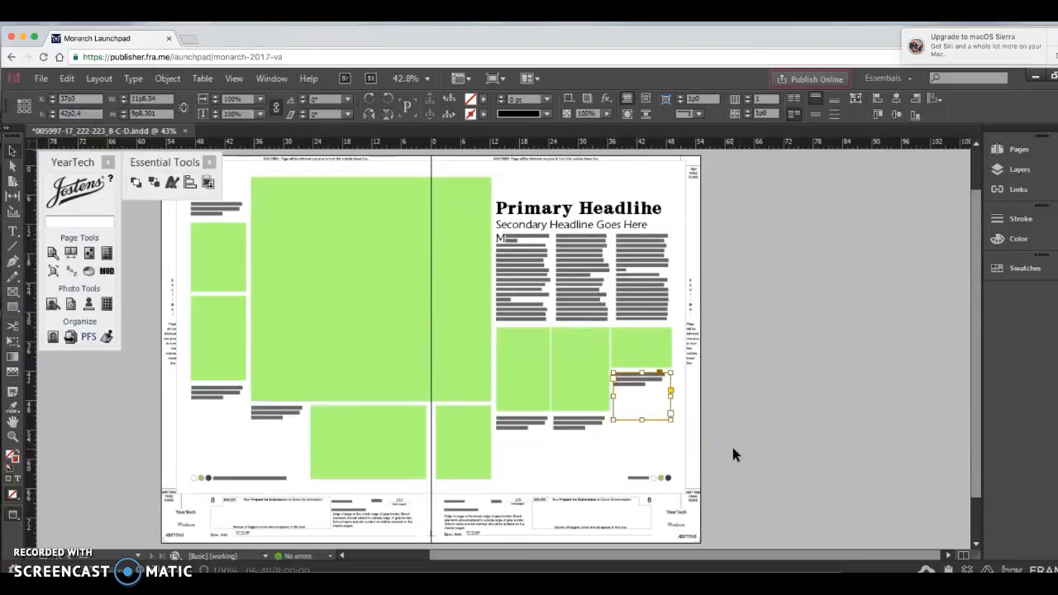
left_click(534, 380)
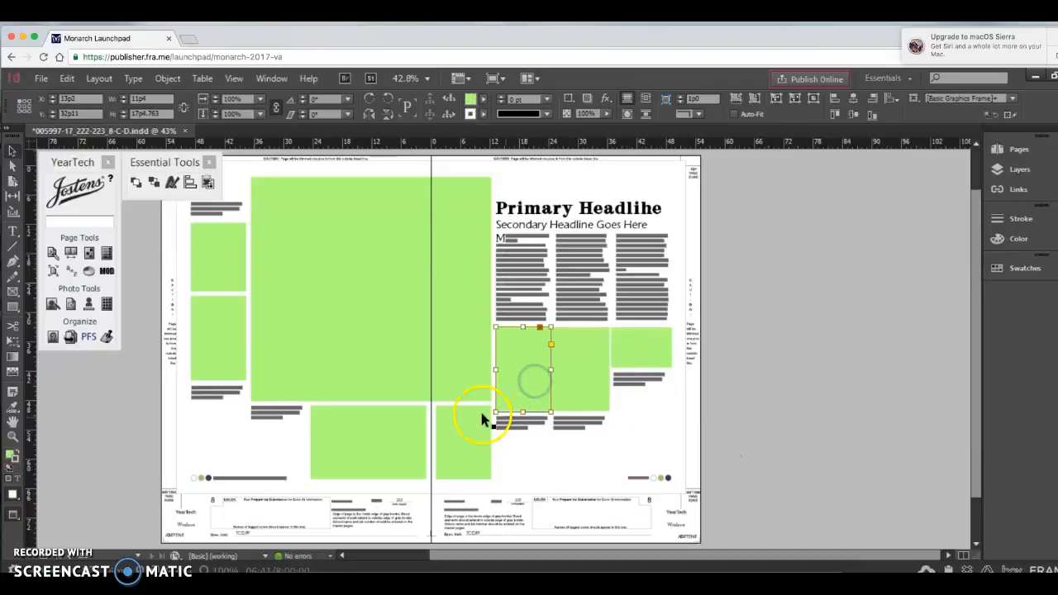
left_click_drag(523, 411, 523, 380)
left_click_drag(526, 428, 578, 378)
left_click(569, 387)
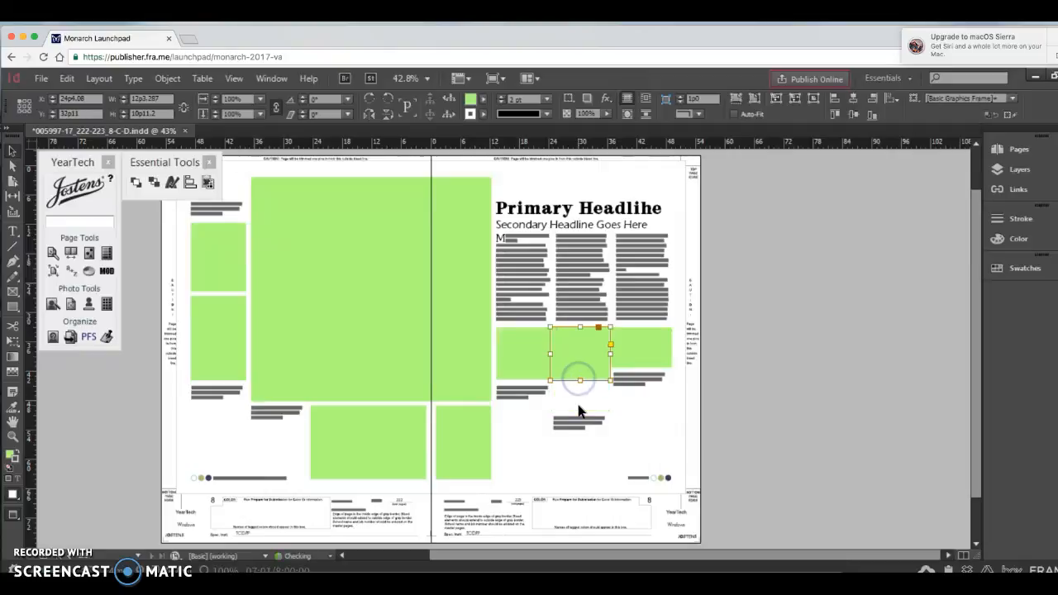
Step: Shorten the third frame to a height of 7p5.896, working at 200% magnification
key("ctrl+2")
left_click_drag(505, 475, 503, 474)
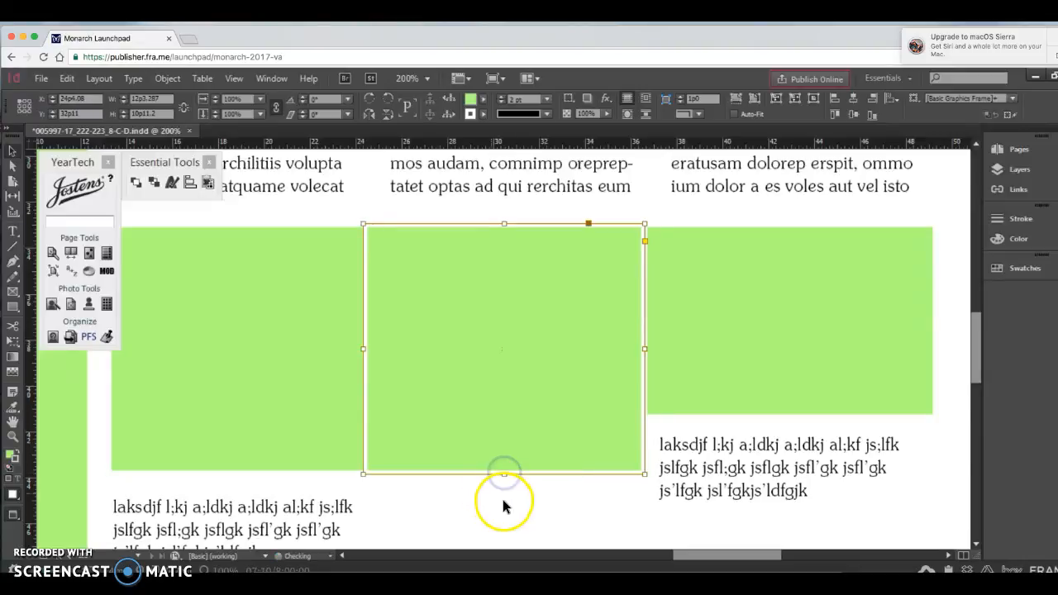
left_click(721, 374)
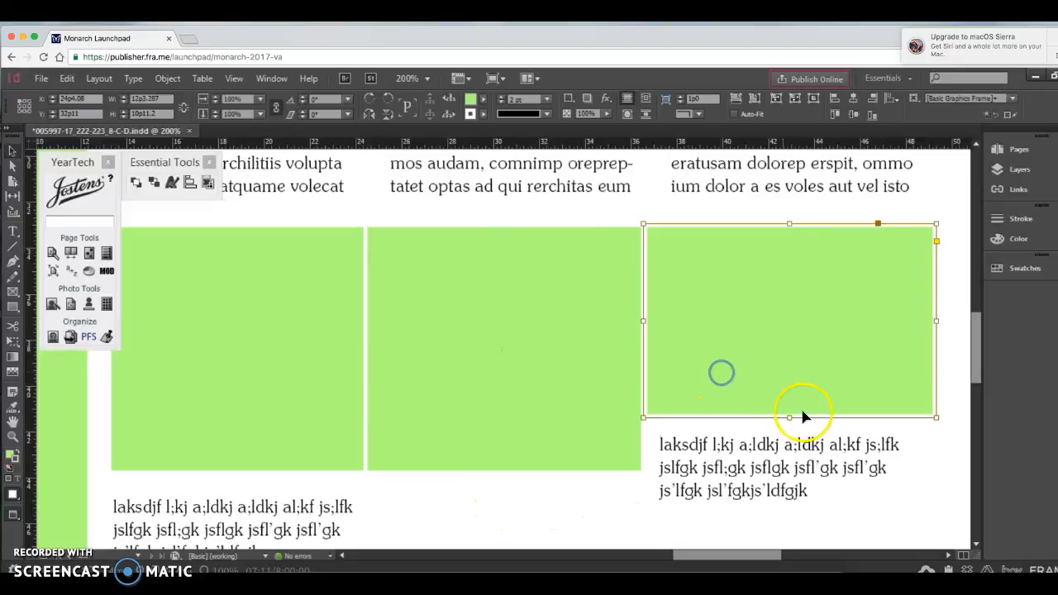
left_click_drag(789, 417, 789, 395)
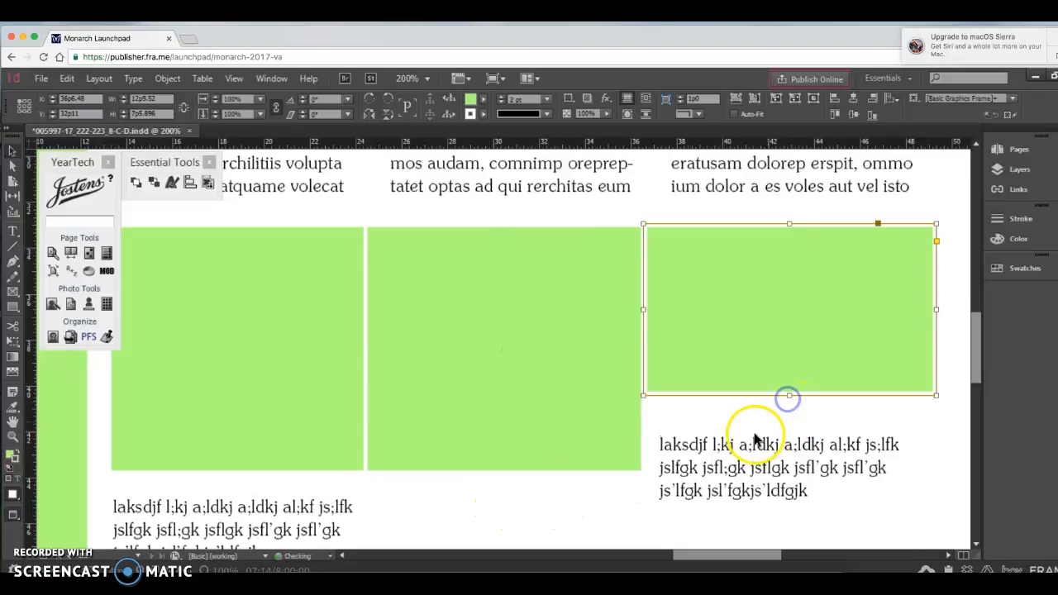
Step: Raise the middle caption to Y 44p10.8 beneath its frame and trim its text frame to 3p2.4 high
key("super+alt+0")
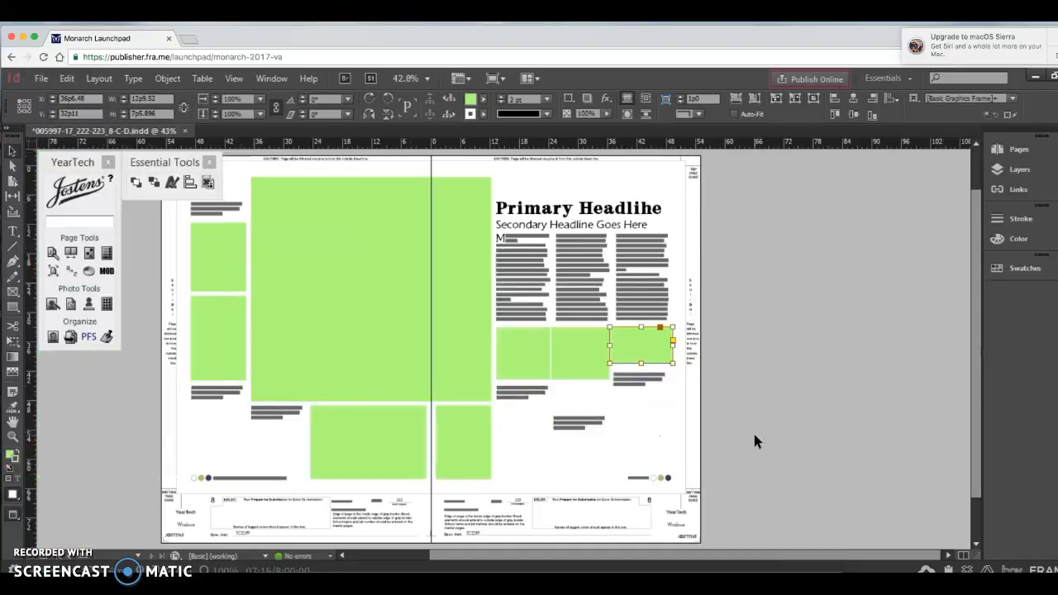
left_click(598, 428)
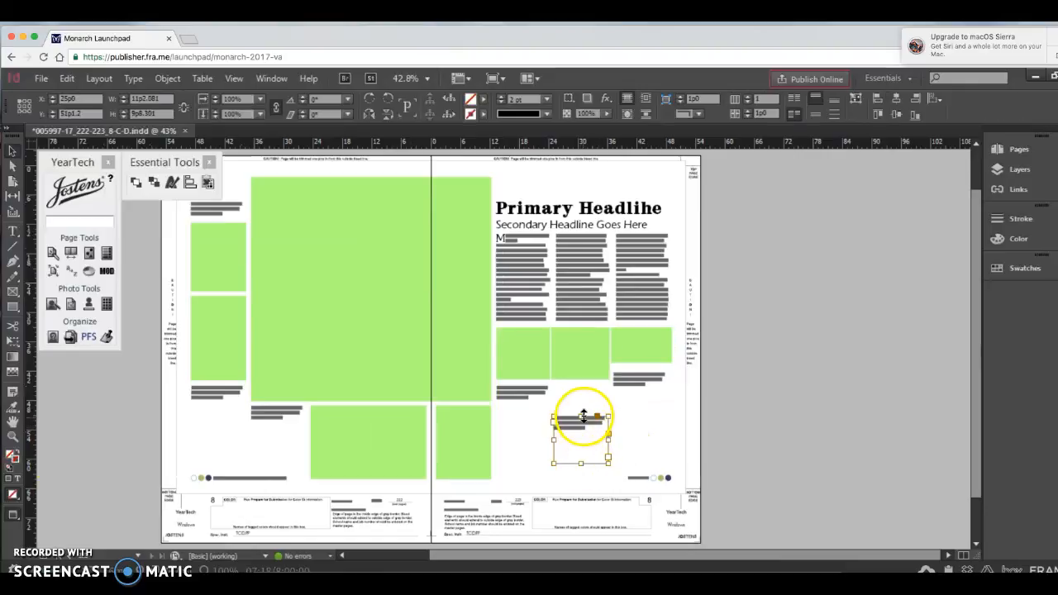
left_click_drag(581, 417, 577, 385)
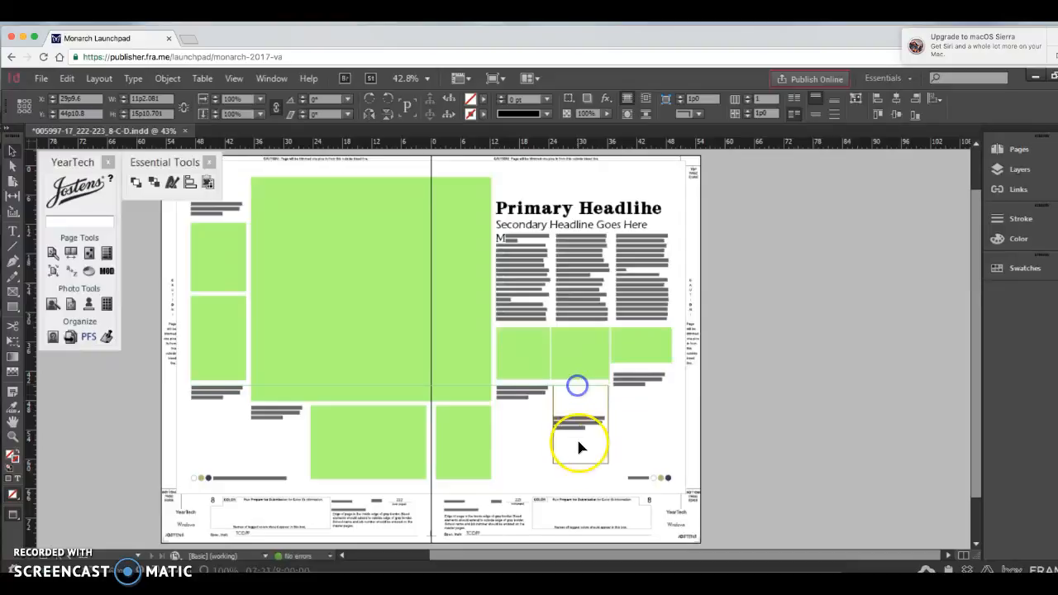
left_click_drag(582, 464, 579, 398)
Step: Trim the third caption's text frame to its lines and raise it closer to the third frame
left_click(634, 388)
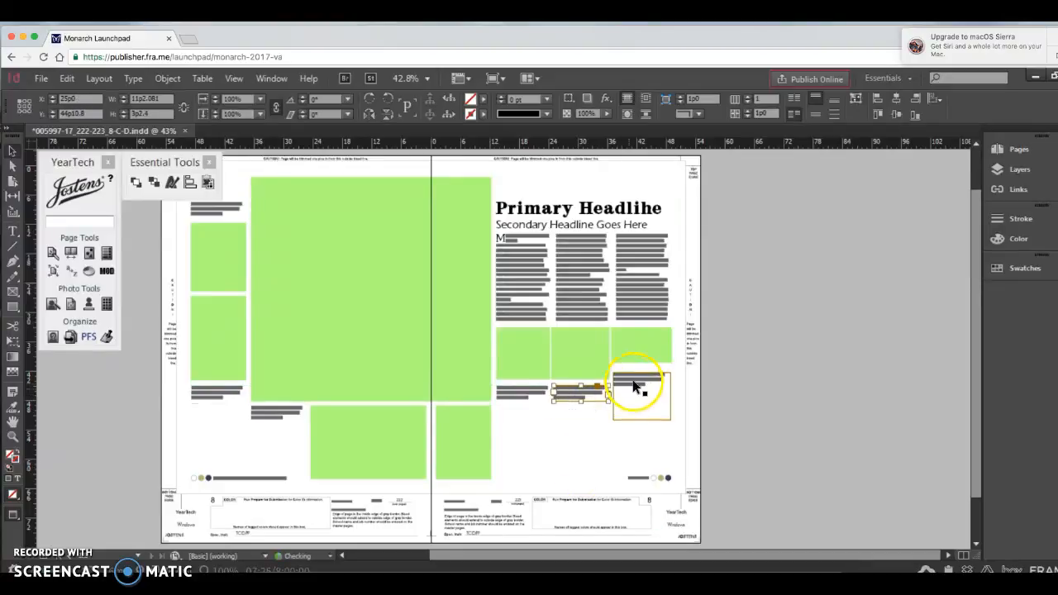
left_click_drag(644, 420, 634, 373)
Step: Widen the small lower frame beside the gutter to about 50p0.3 and shorten it to a height of 13p3.6
left_click(673, 403)
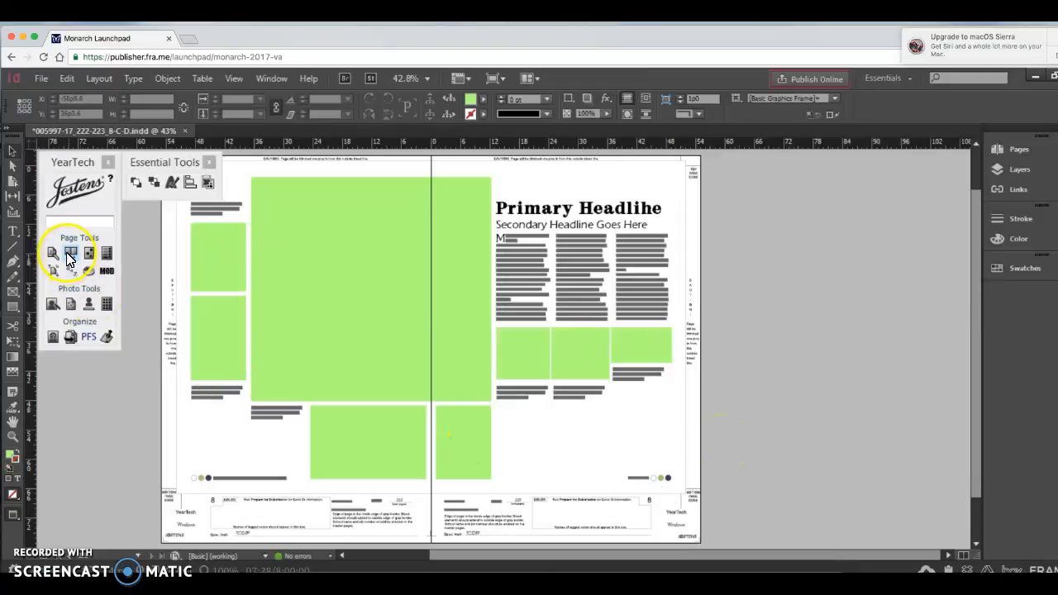
left_click(11, 310)
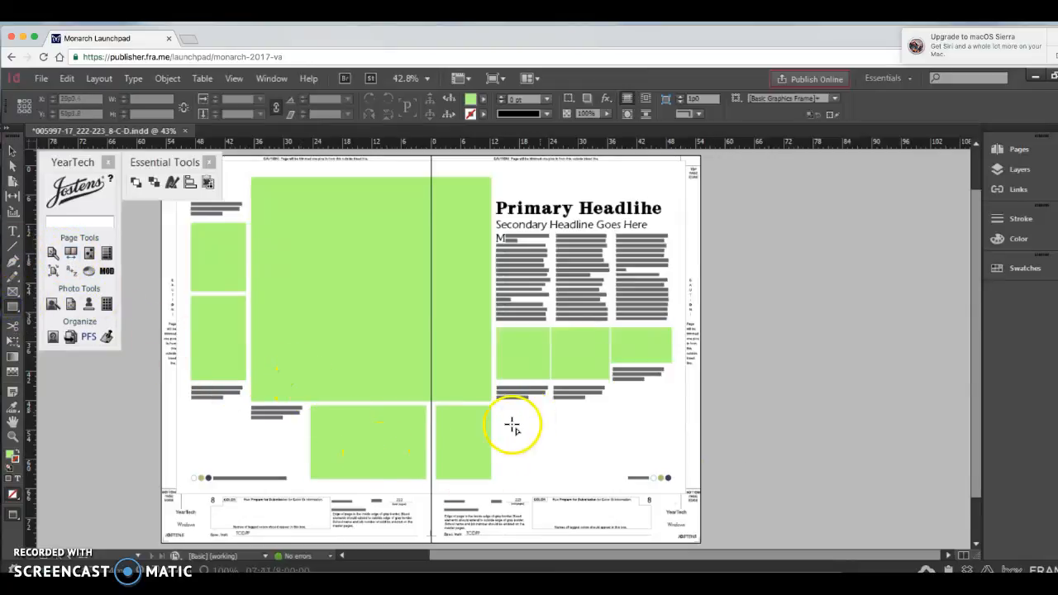
left_click(12, 154)
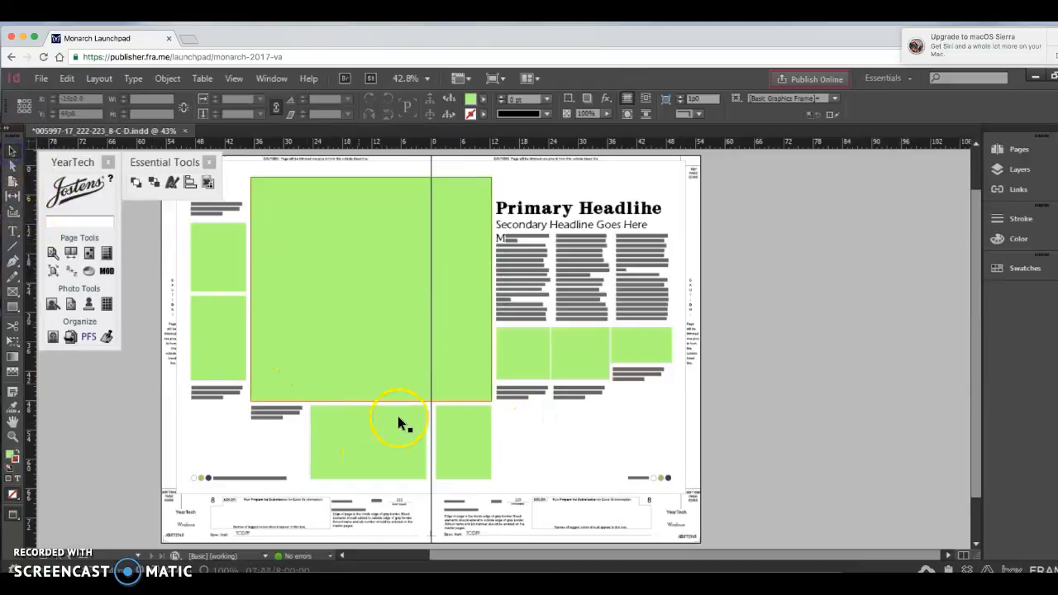
left_click(463, 449)
left_click_drag(491, 444, 685, 456)
left_click_drag(558, 479, 558, 471)
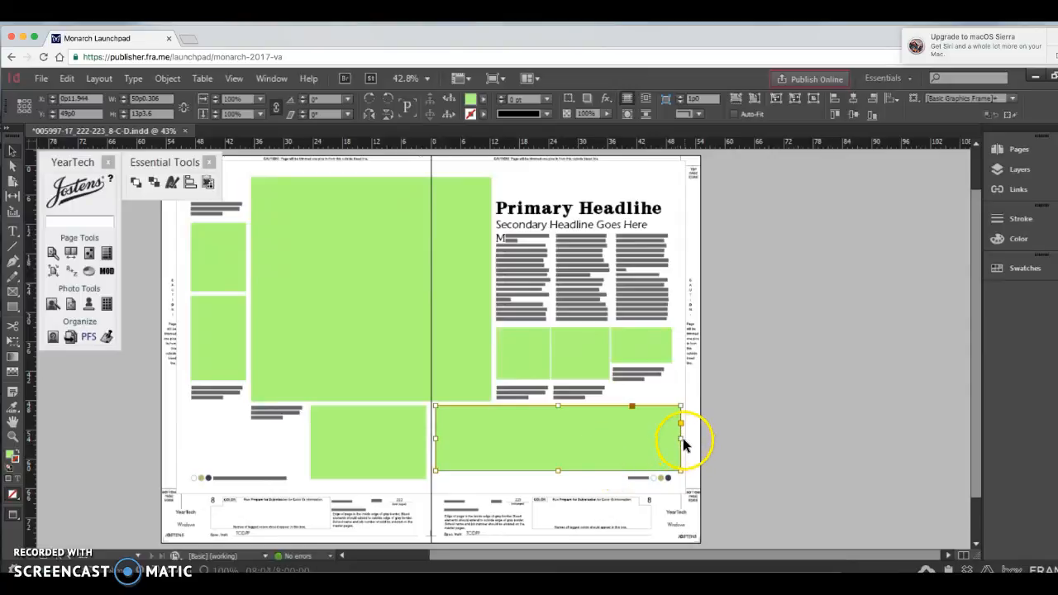
Step: With the guides shown, narrow the lower frame to 14p5 and place an overlapping duplicate beside it at about X 12p3
left_click_drag(680, 439, 493, 430)
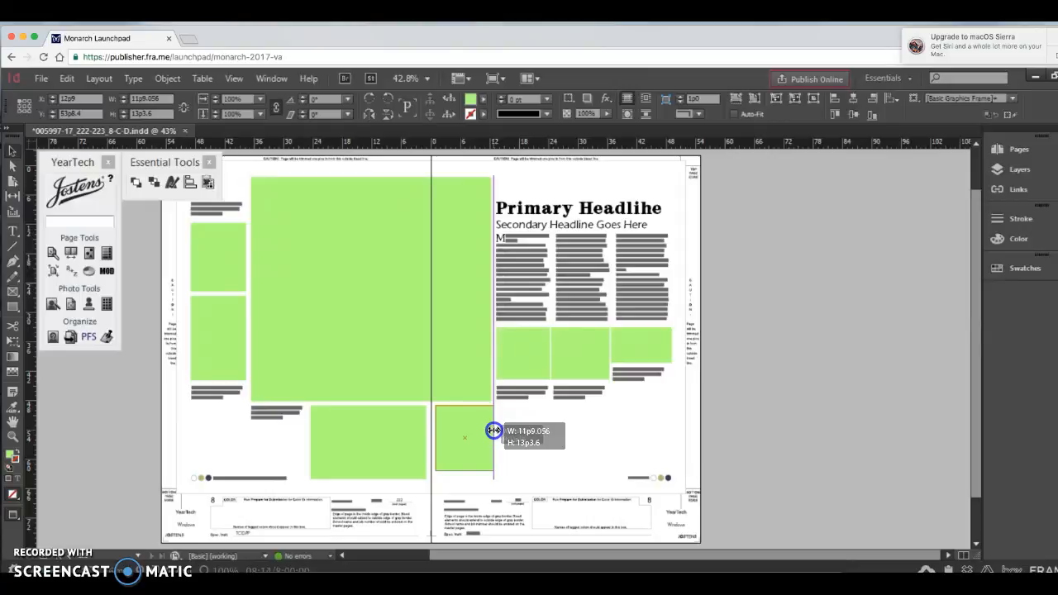
left_click_drag(494, 431, 494, 431)
left_click_drag(15, 522, 49, 437)
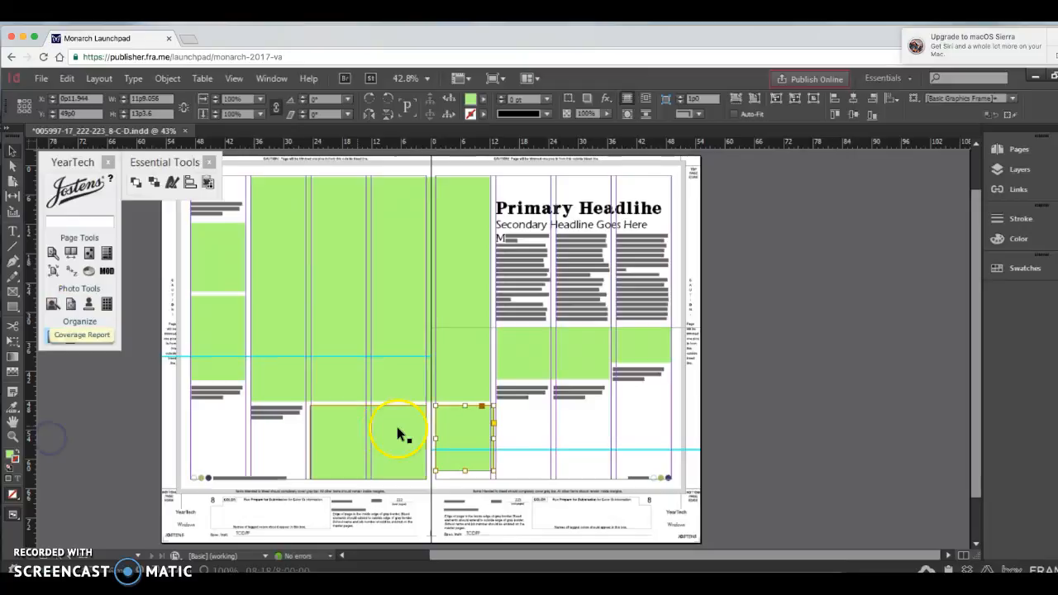
left_click_drag(492, 437, 523, 415)
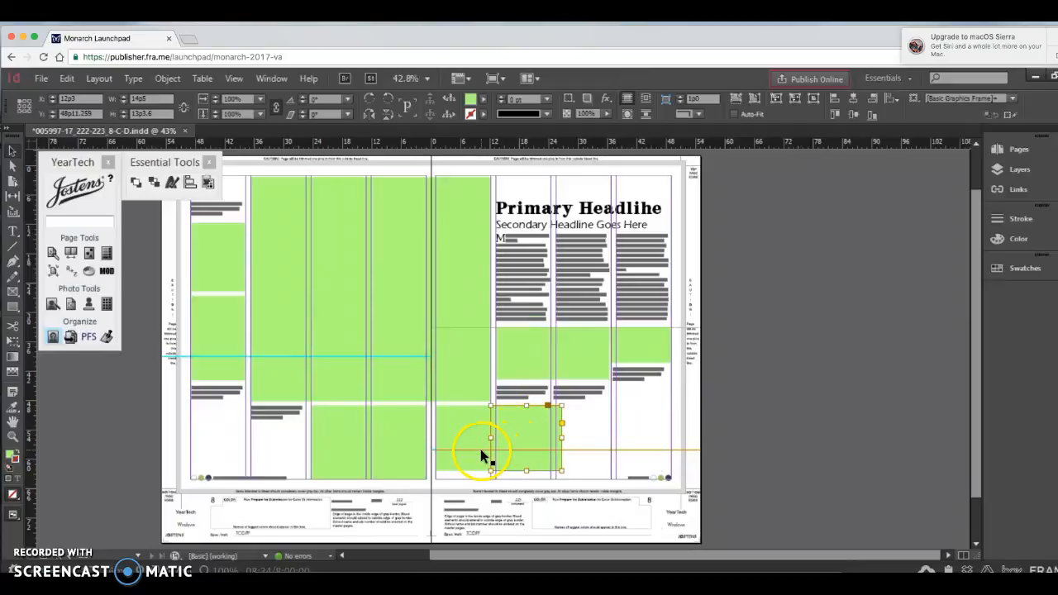
Step: Add three anchor points along the first frame's right edge with the Add Anchor Point tool, working at 200% magnification
key("ctrl+2")
left_click(314, 368)
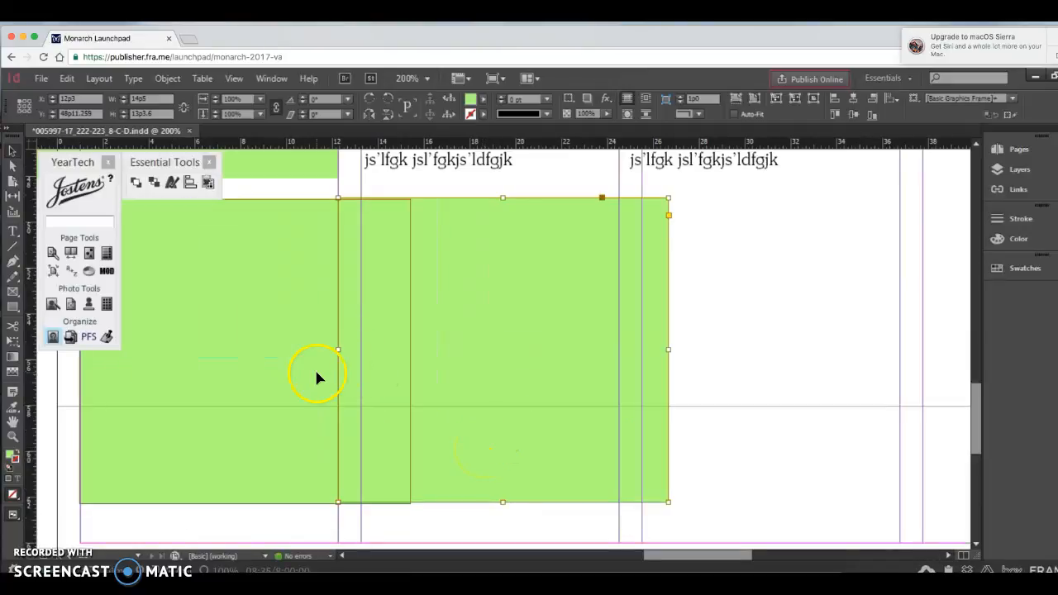
left_click(12, 167)
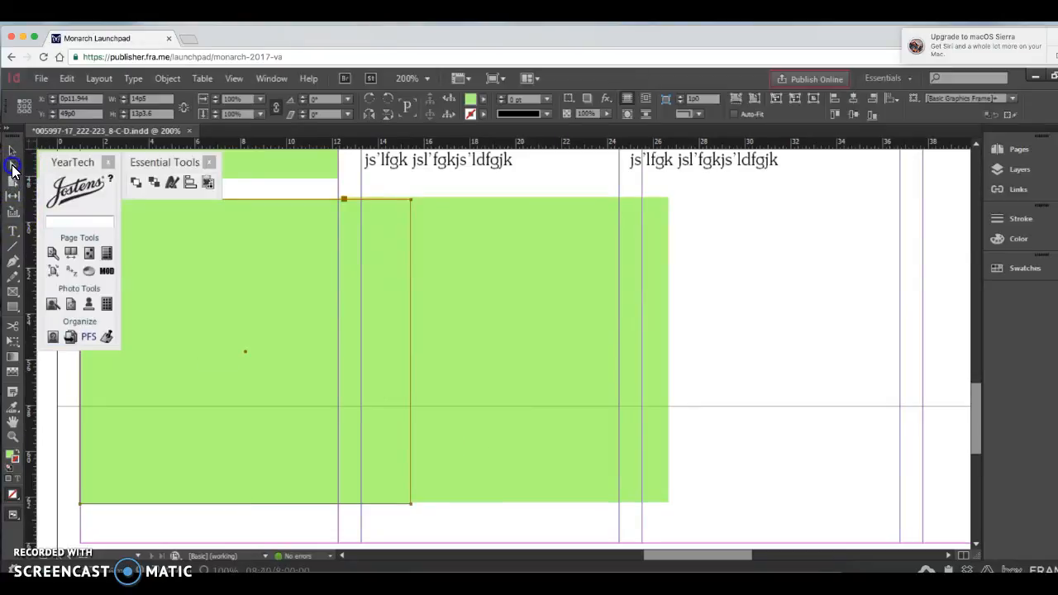
left_click(14, 263)
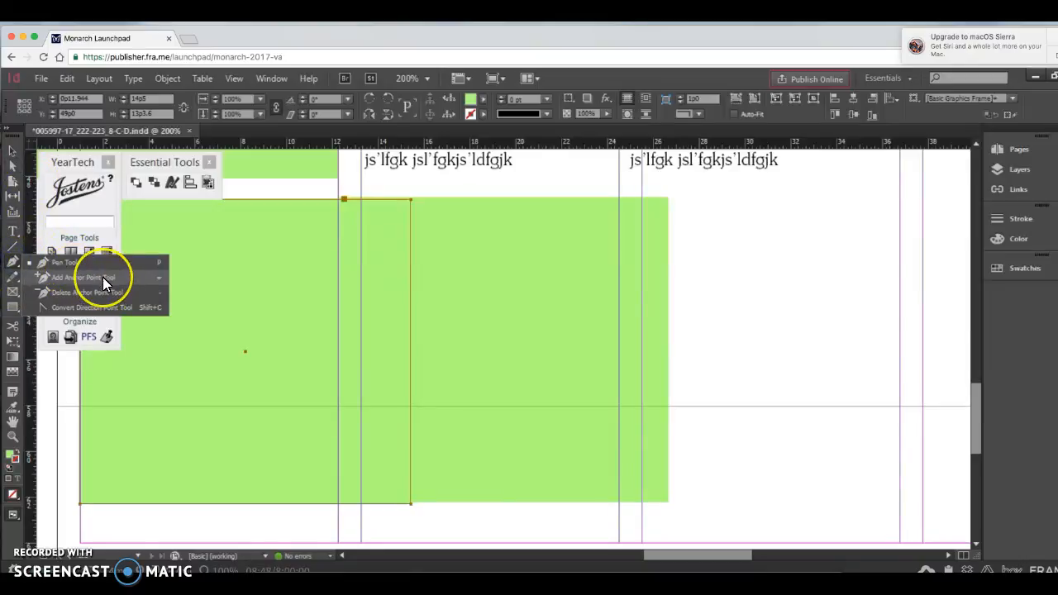
left_click(60, 276)
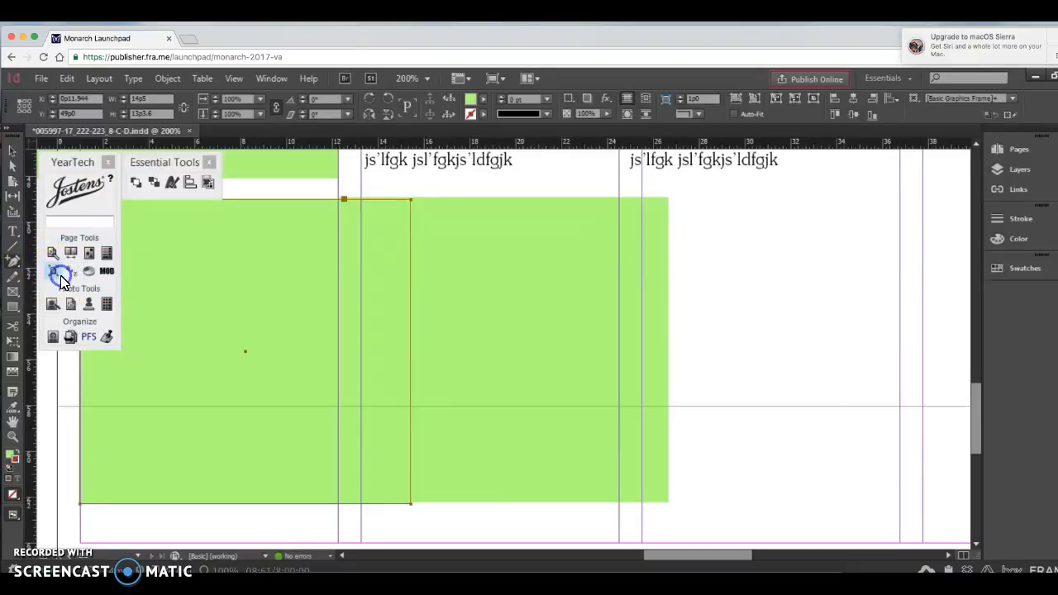
left_click(411, 261)
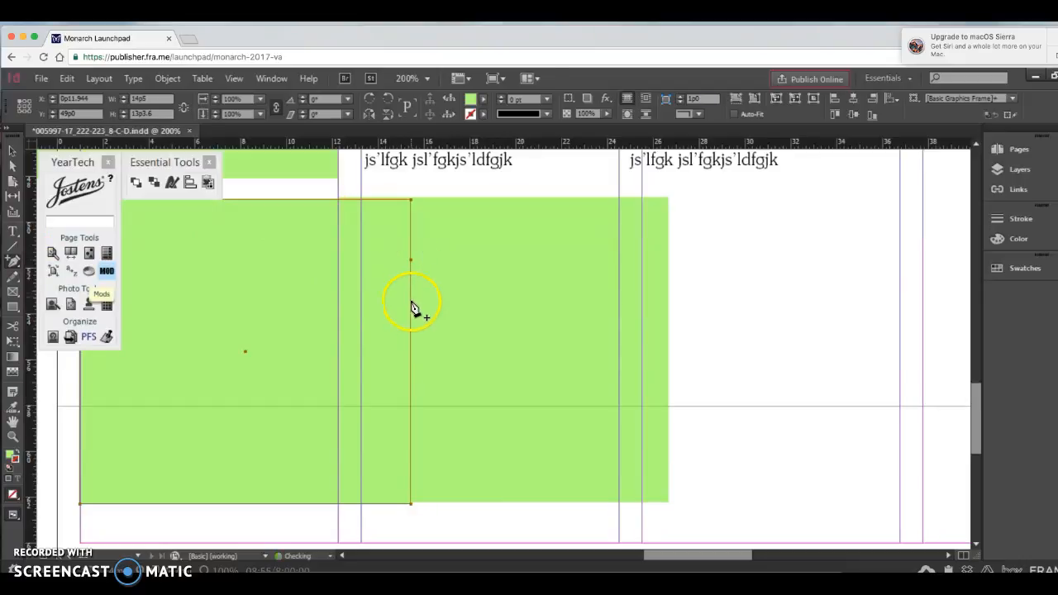
left_click(411, 313)
Step: Move the duplicate frame aside and pull the middle anchor point outward to about X 17p7.2, Y 54p1.8, forming an arrow
left_click(12, 166)
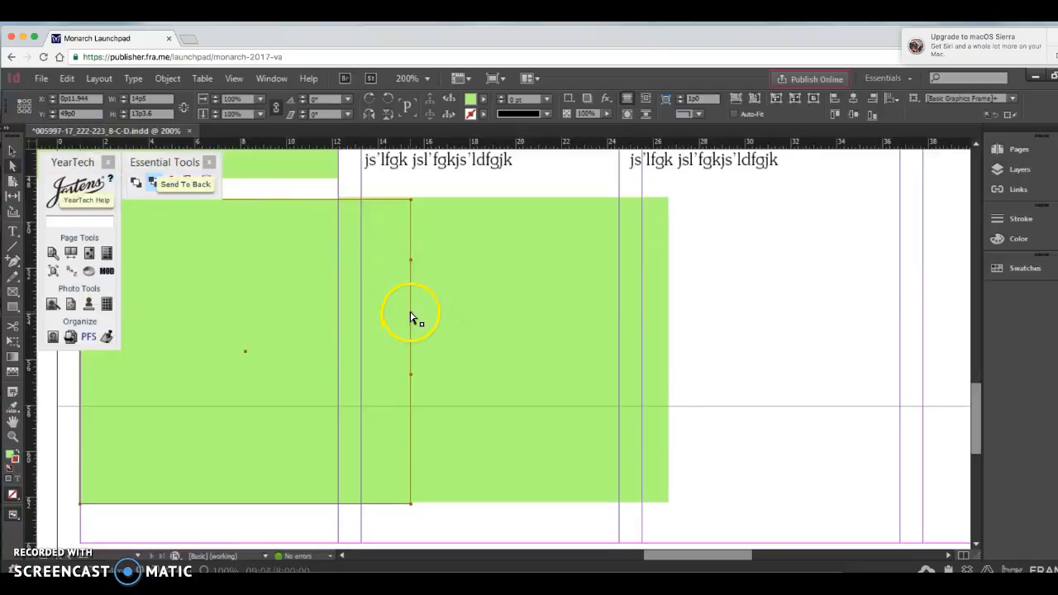
left_click_drag(417, 314, 412, 313)
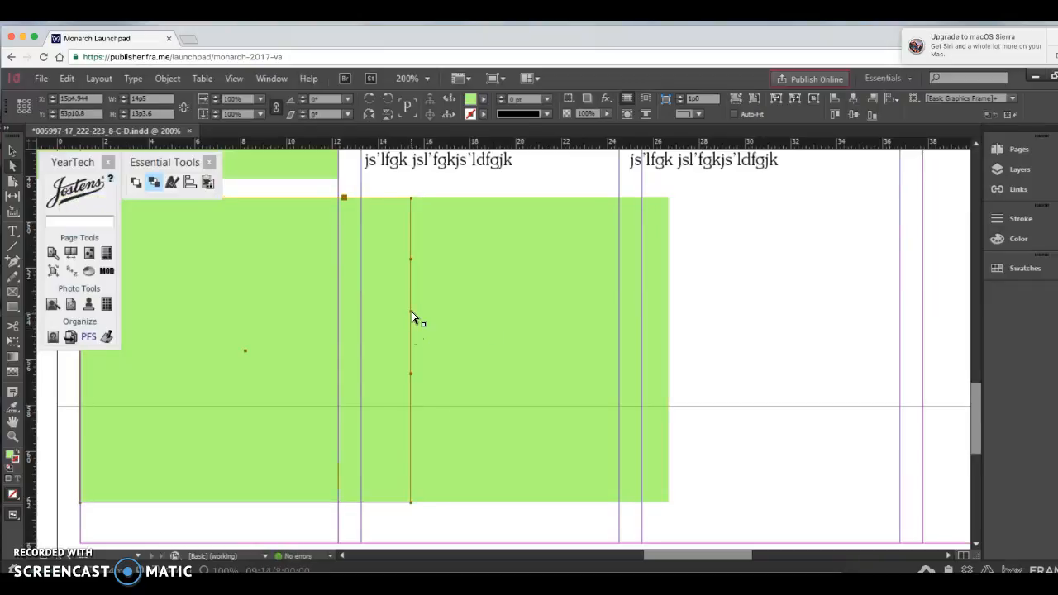
left_click_drag(452, 244, 675, 312)
left_click(413, 311)
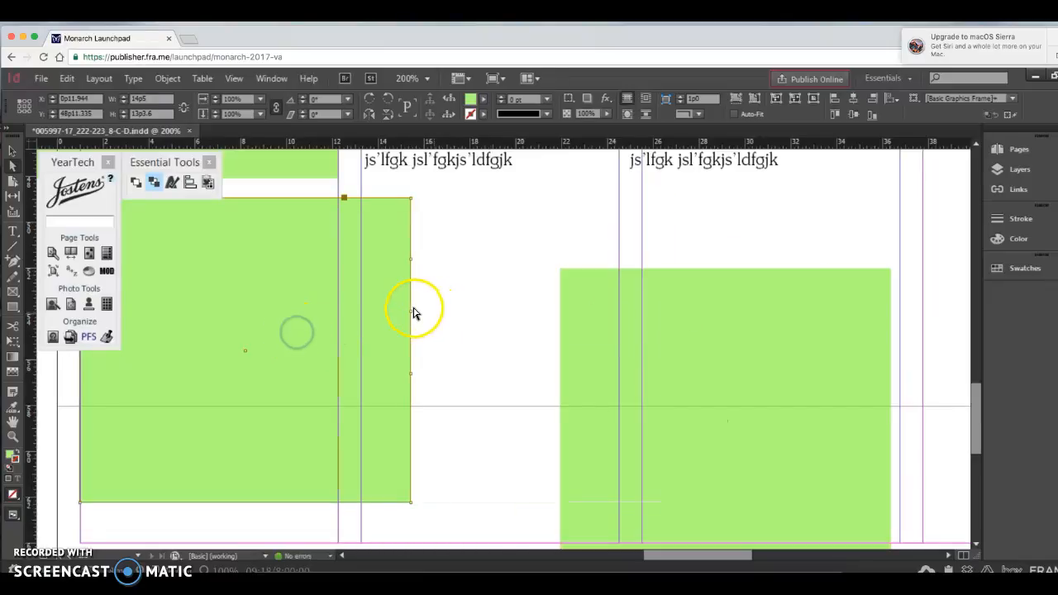
left_click_drag(412, 312, 458, 313)
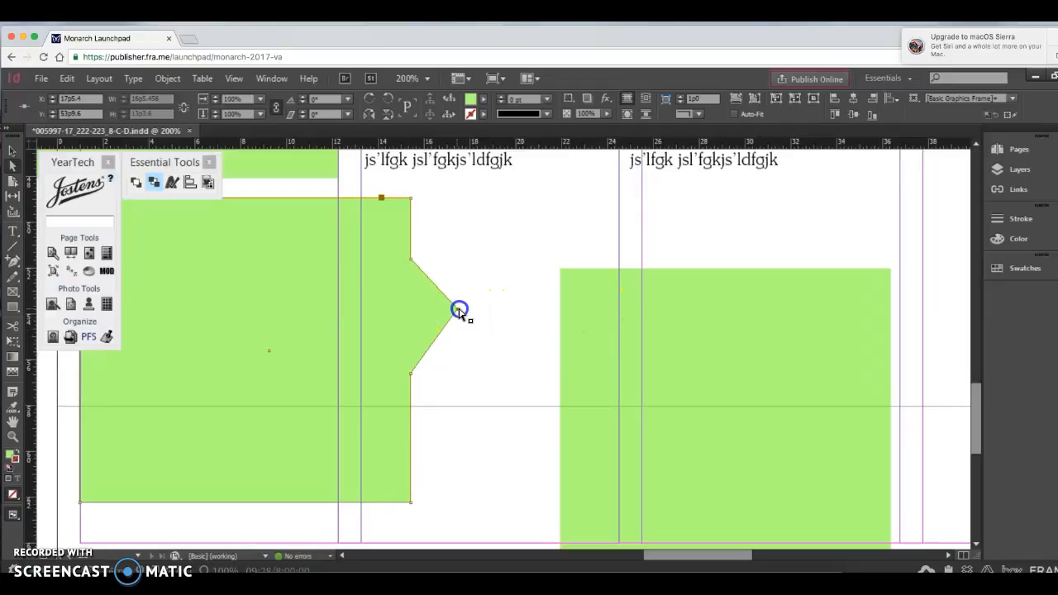
left_click_drag(457, 312, 461, 318)
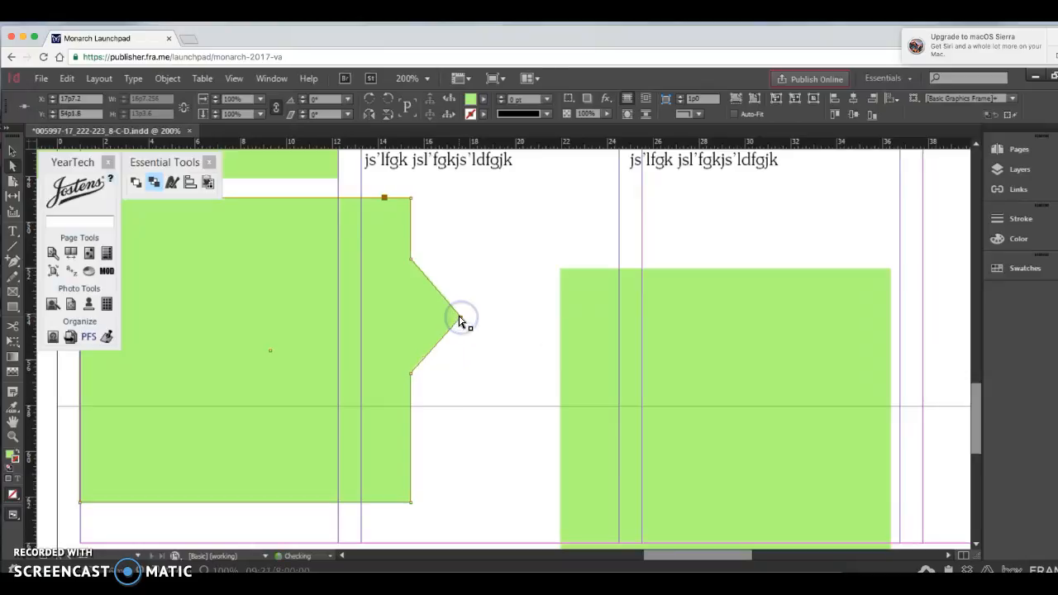
Step: Move the duplicate back over the arrow at X 13p3, aligned with the first frame, and fill the arrow-shaped frame with RA Lake
left_click(569, 308)
left_click_drag(594, 310, 395, 236)
left_click(313, 250)
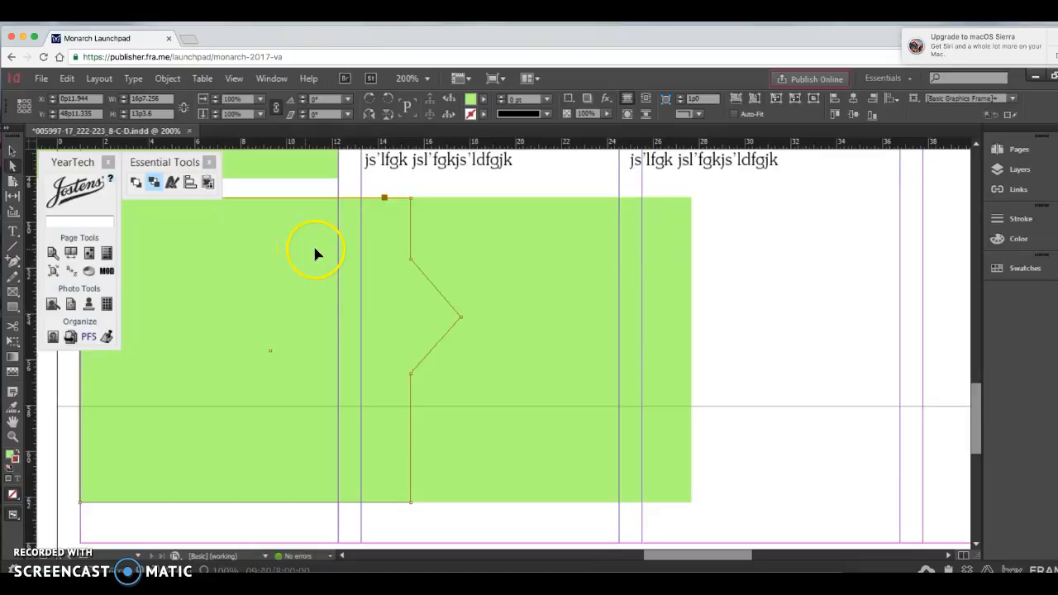
left_click(1019, 268)
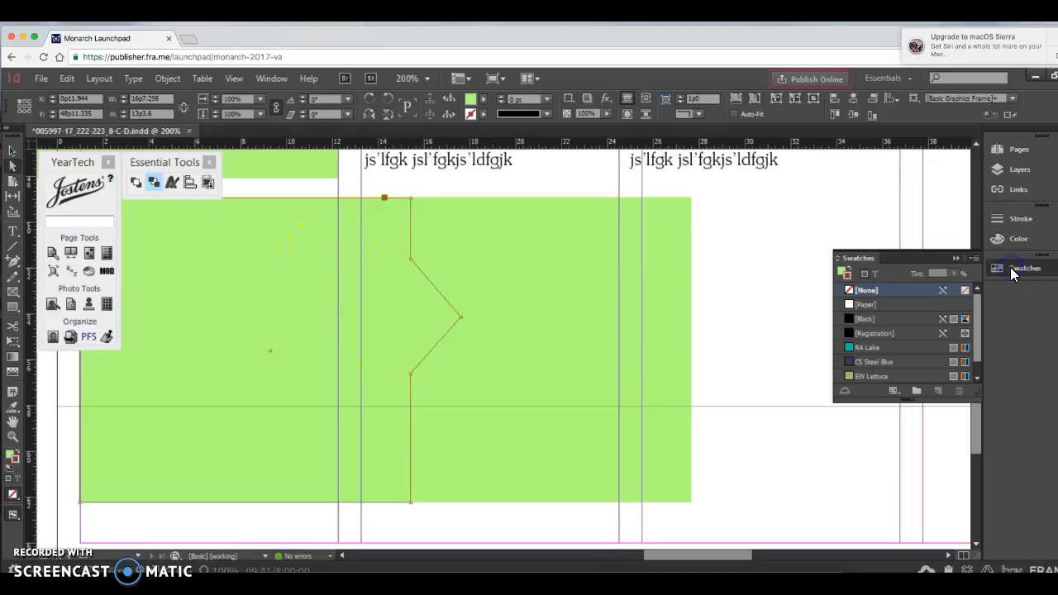
left_click(842, 272)
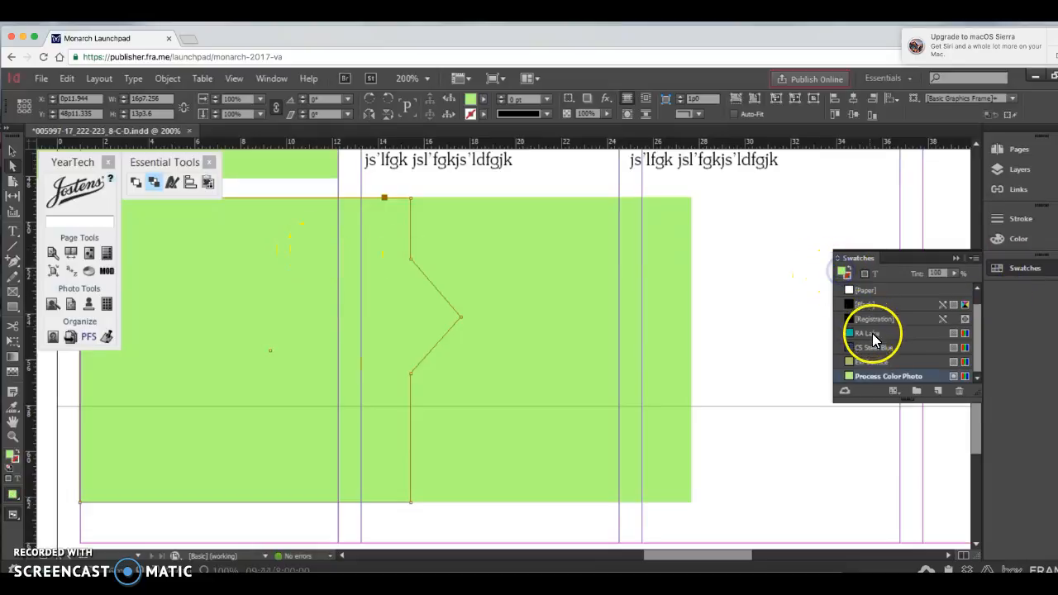
left_click(874, 339)
Step: Send the green duplicate frame to the back so it sits behind the arrow-shaped frame
left_click(570, 290)
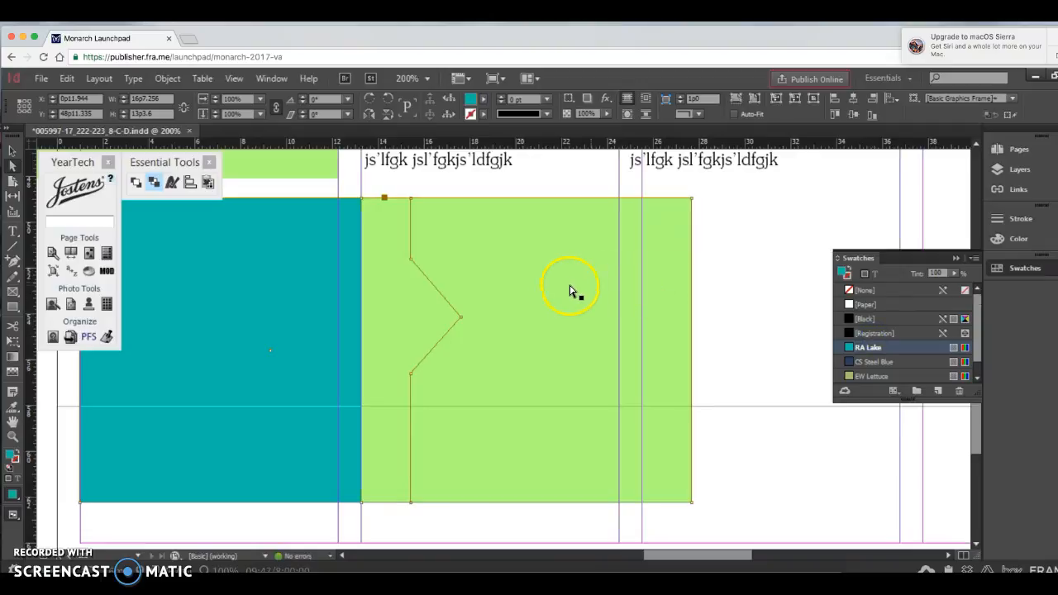
left_click(480, 237)
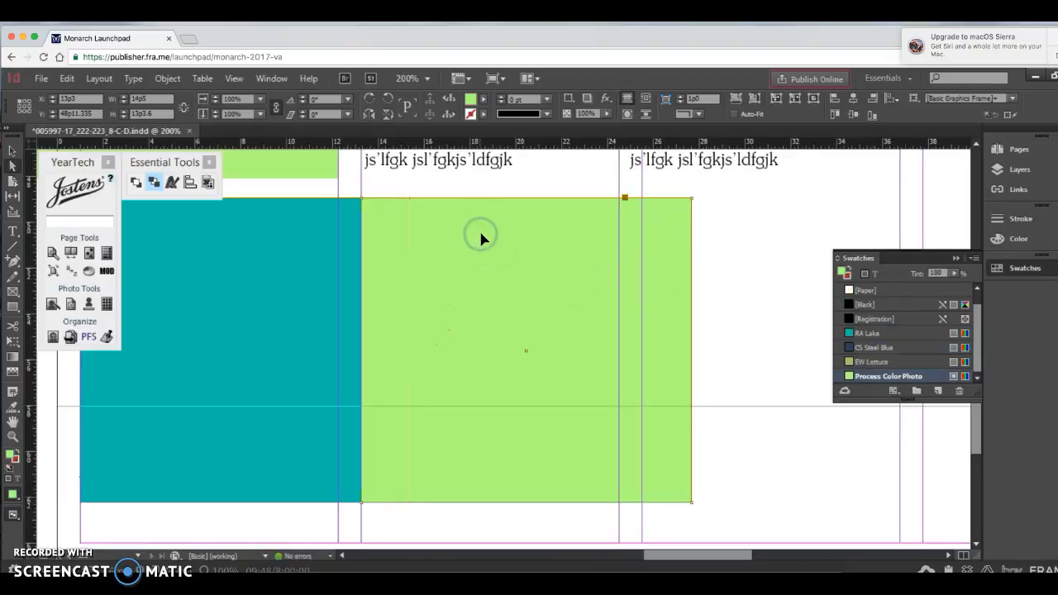
left_click(153, 186)
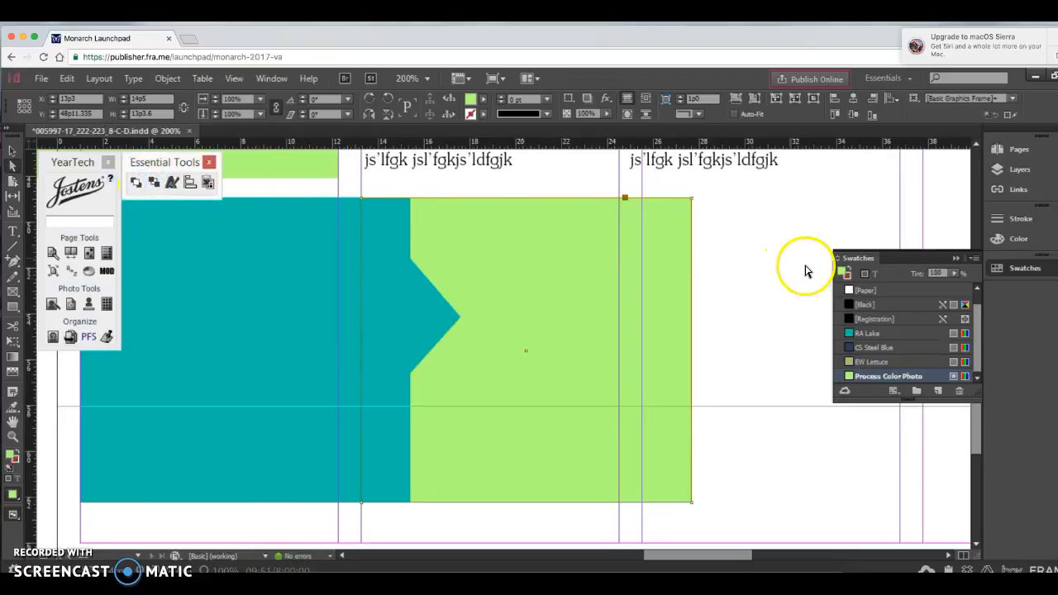
left_click(752, 269)
Step: Give the arrow-shaped frame a 2 pt [Paper] stroke
left_click(295, 255)
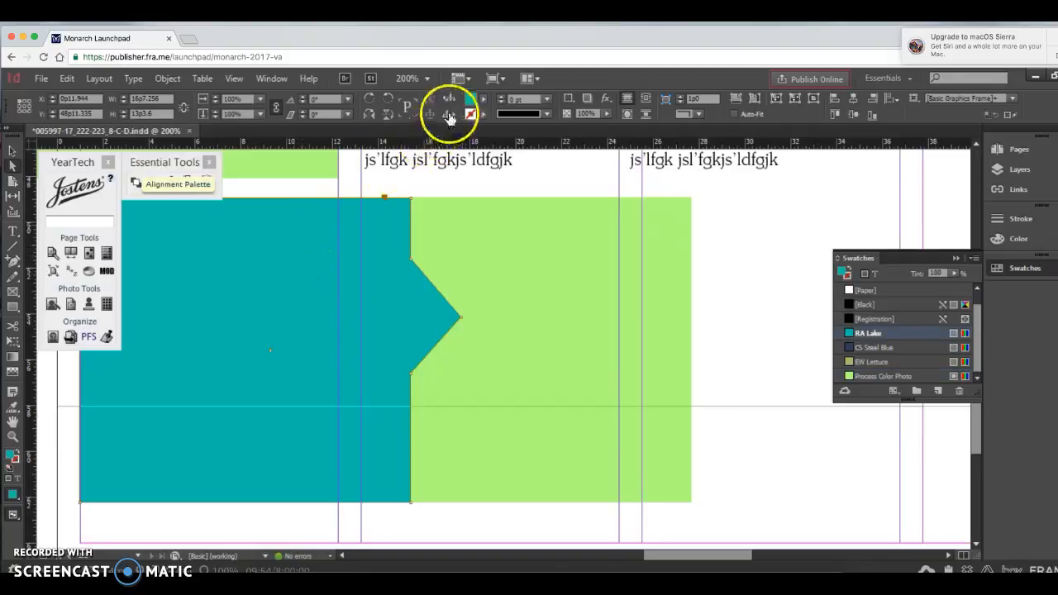
left_click(483, 116)
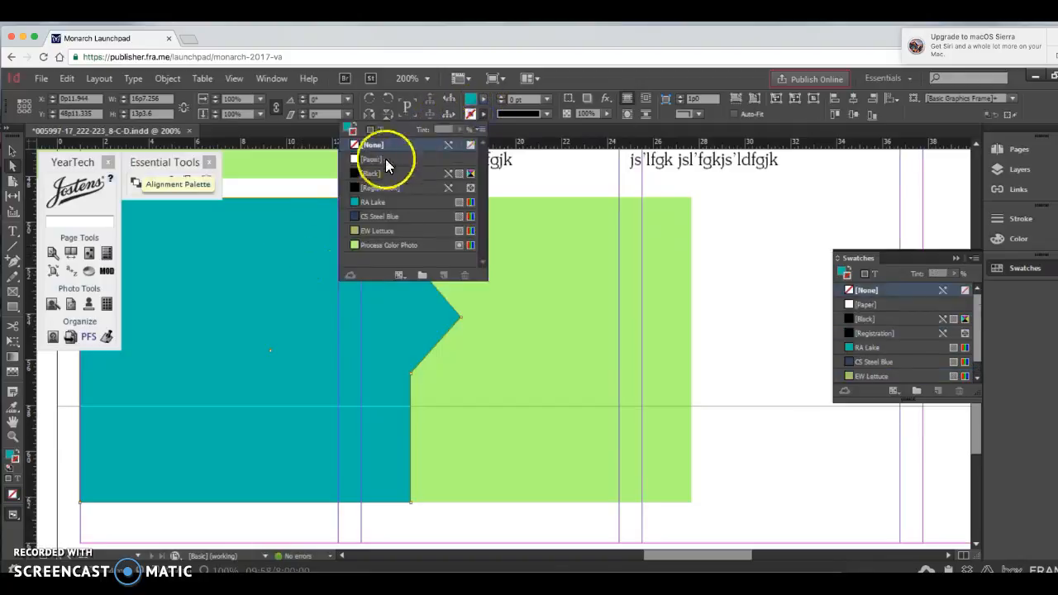
left_click(380, 162)
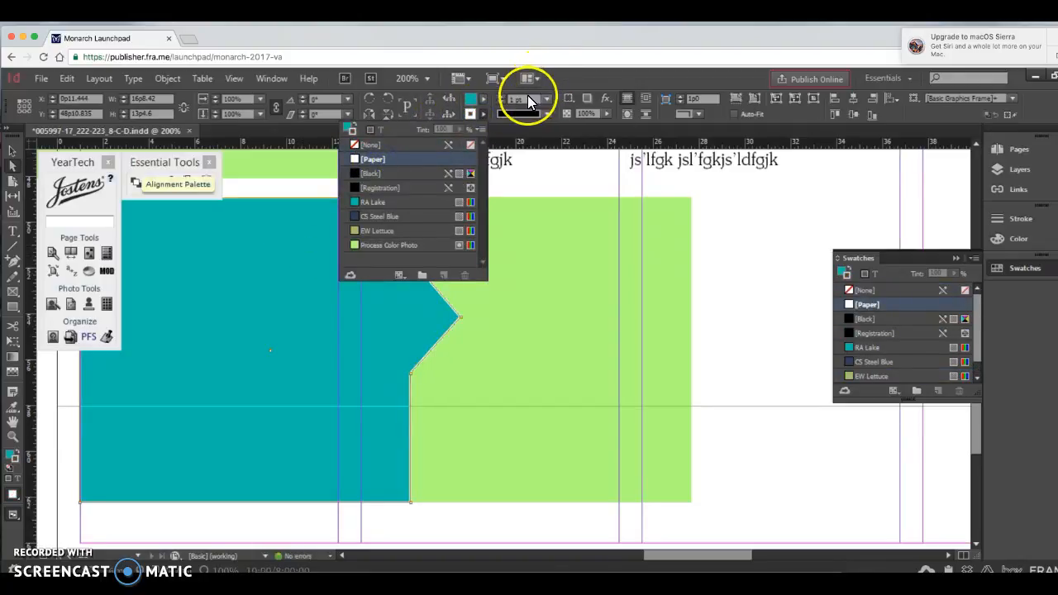
left_click(503, 99)
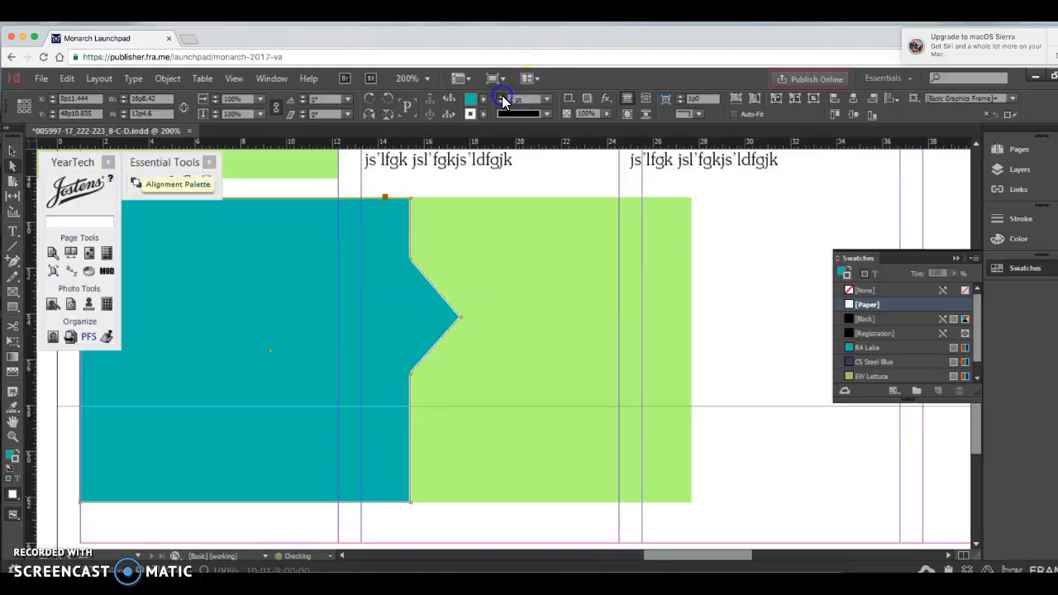
Step: Apply a 2 pt [Paper] stroke to the green duplicate frame
left_click(546, 228)
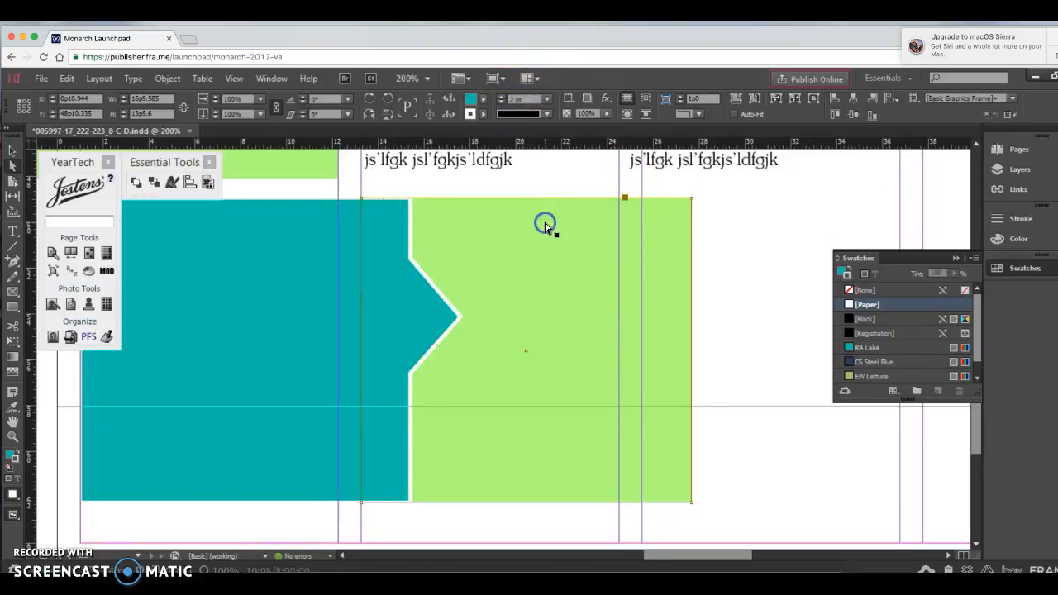
left_click(483, 114)
left_click(405, 159)
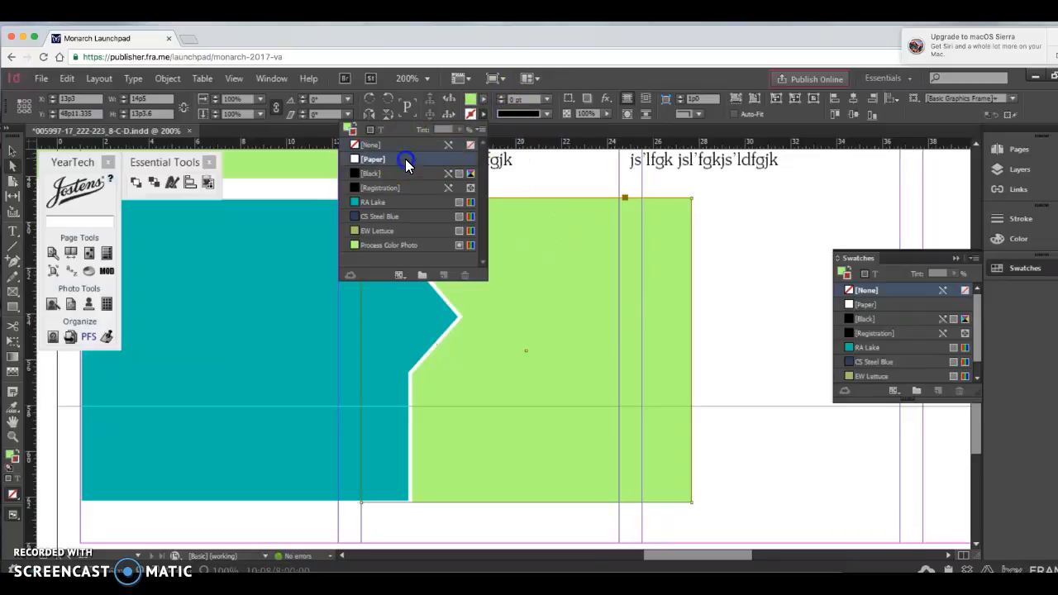
left_click(500, 99)
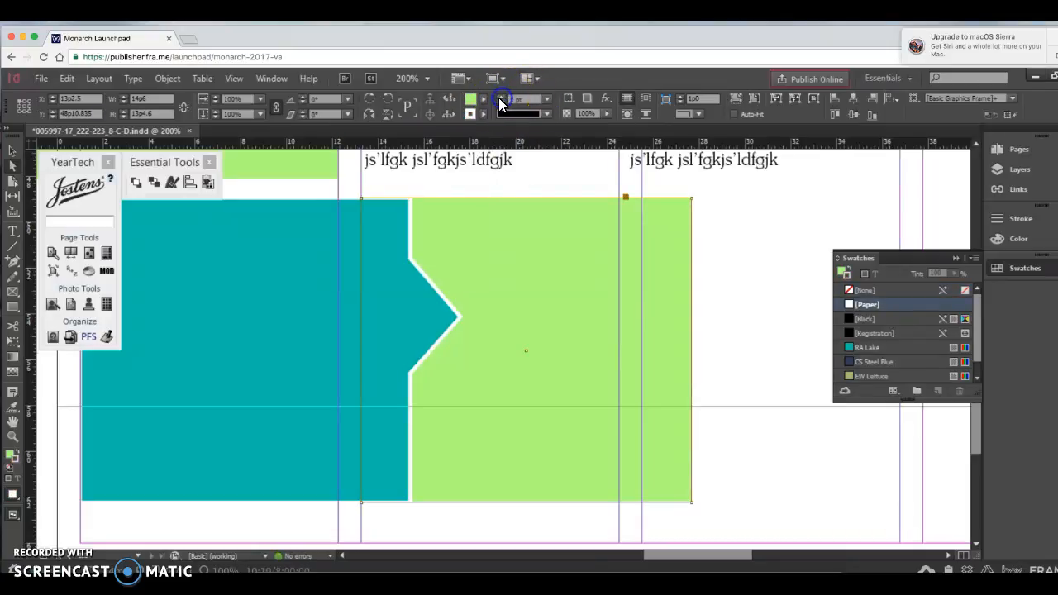
left_click(500, 98)
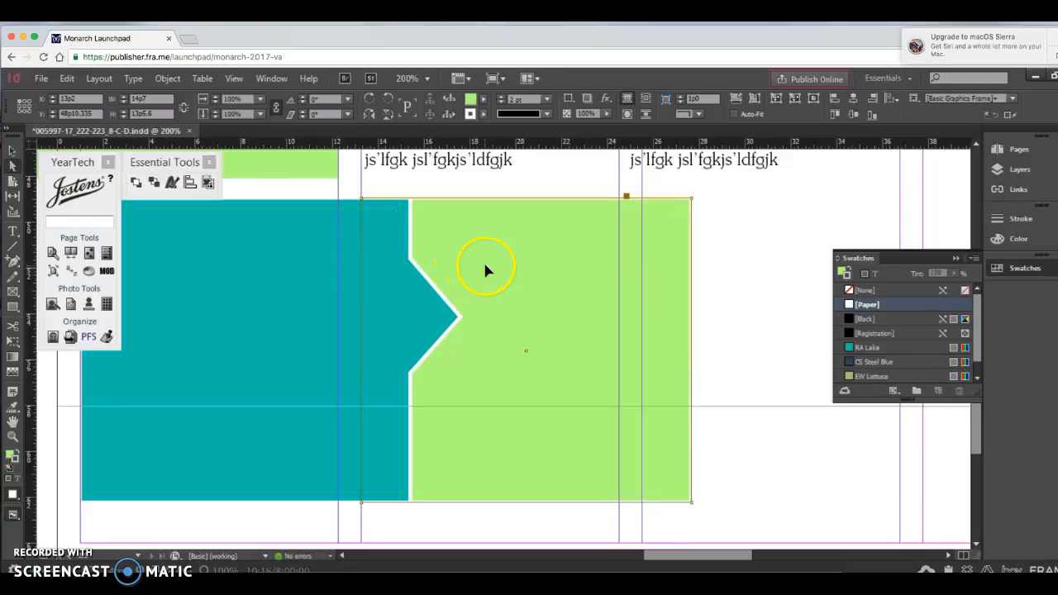
Step: Replace the green frame with a copy of the arrow-shaped frame at about X 14p7.4, sent behind the original
key("Delete")
left_click(275, 263)
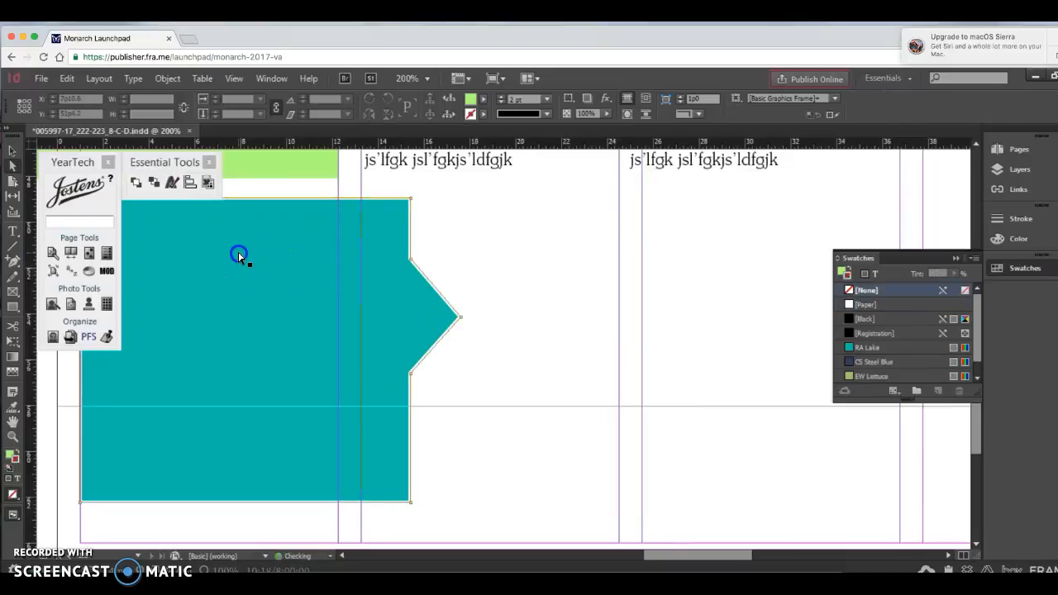
left_click_drag(257, 259, 511, 255)
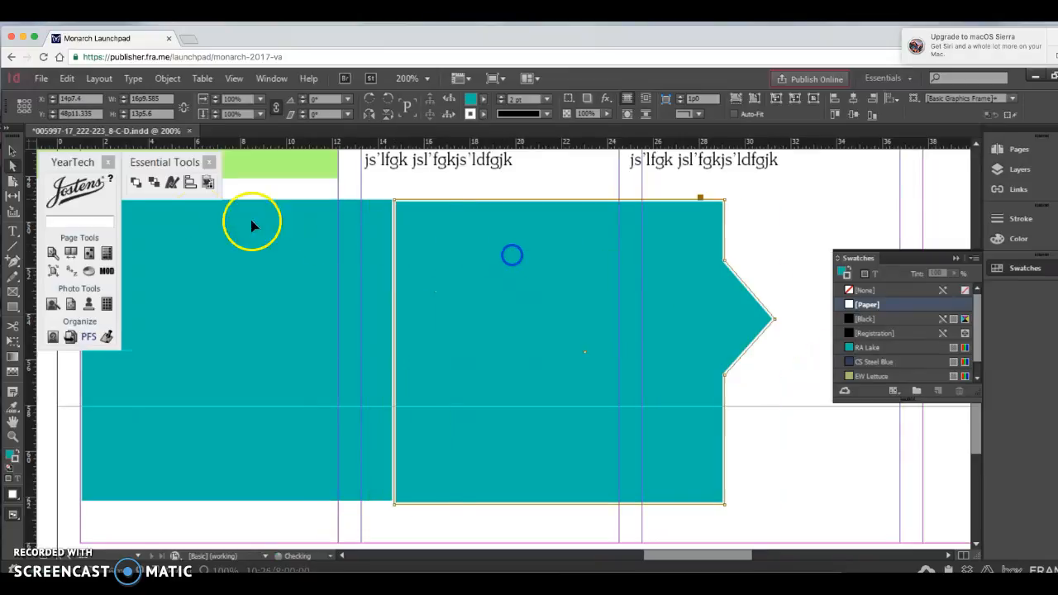
left_click(154, 182)
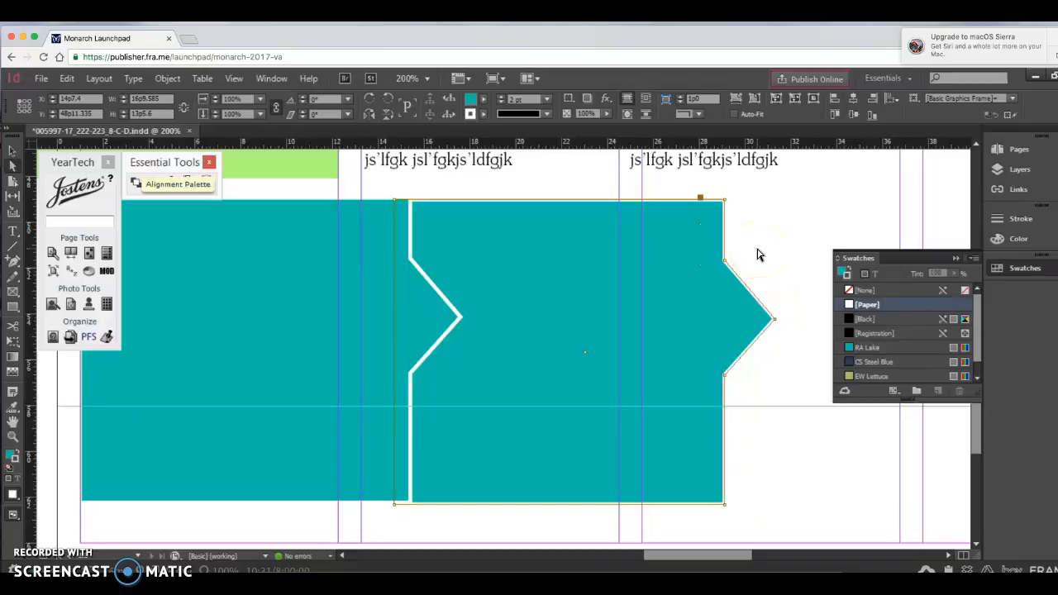
left_click(757, 255)
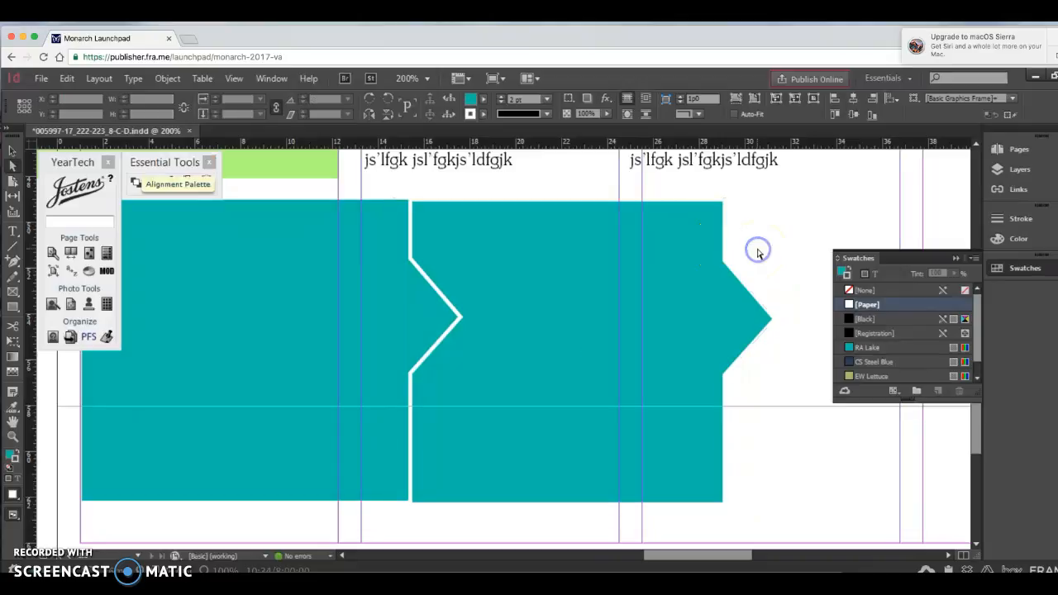
Step: Shift the rear arrow-shaped frame slightly left and narrow the front one to about 13p2.5 wide by moving its straight left edge inward
key("ctrl+alt+0")
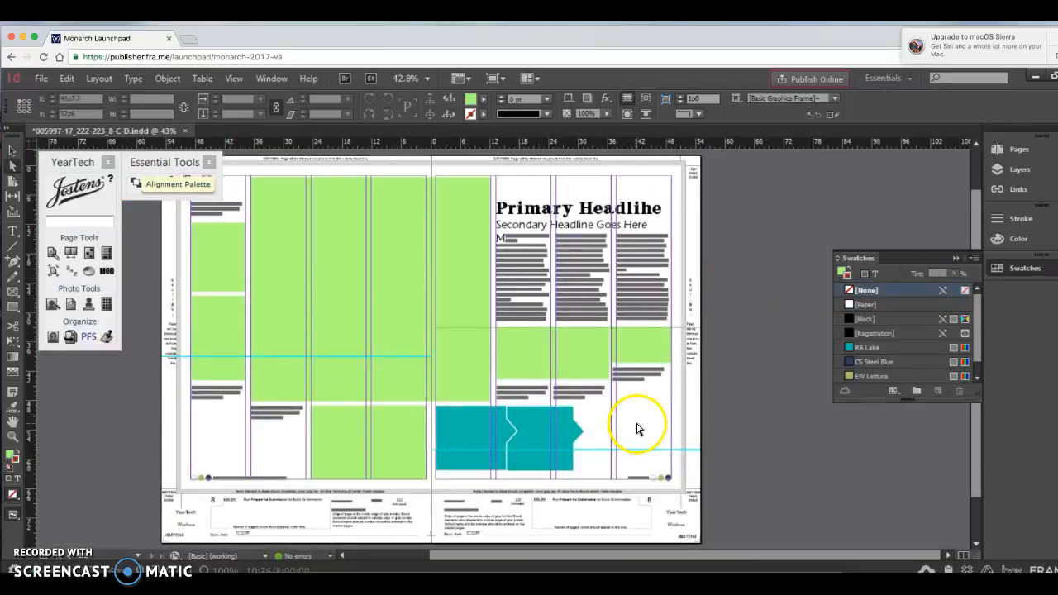
left_click(551, 433)
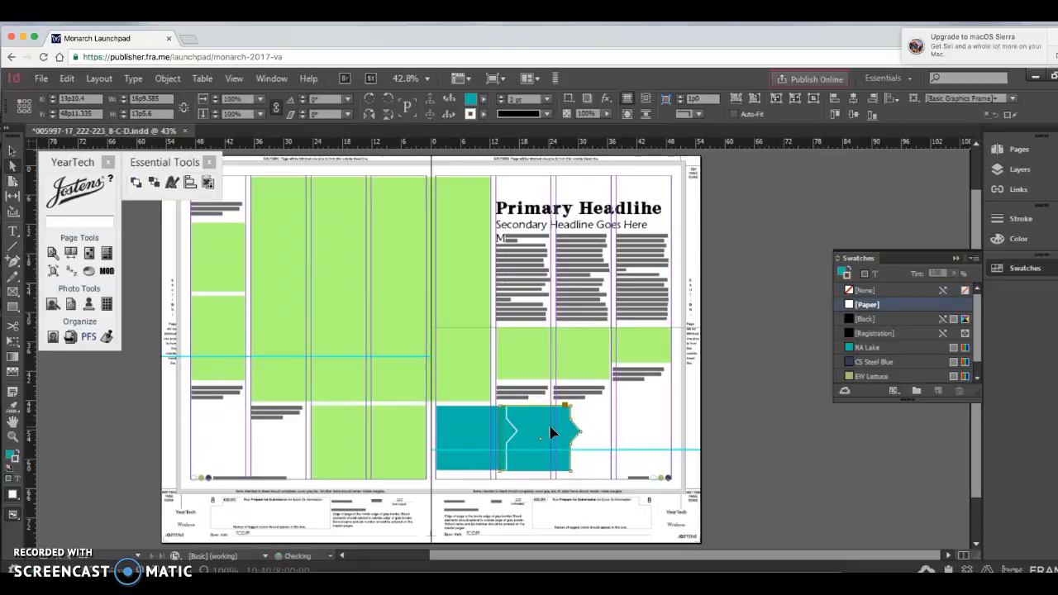
left_click_drag(551, 434, 435, 444)
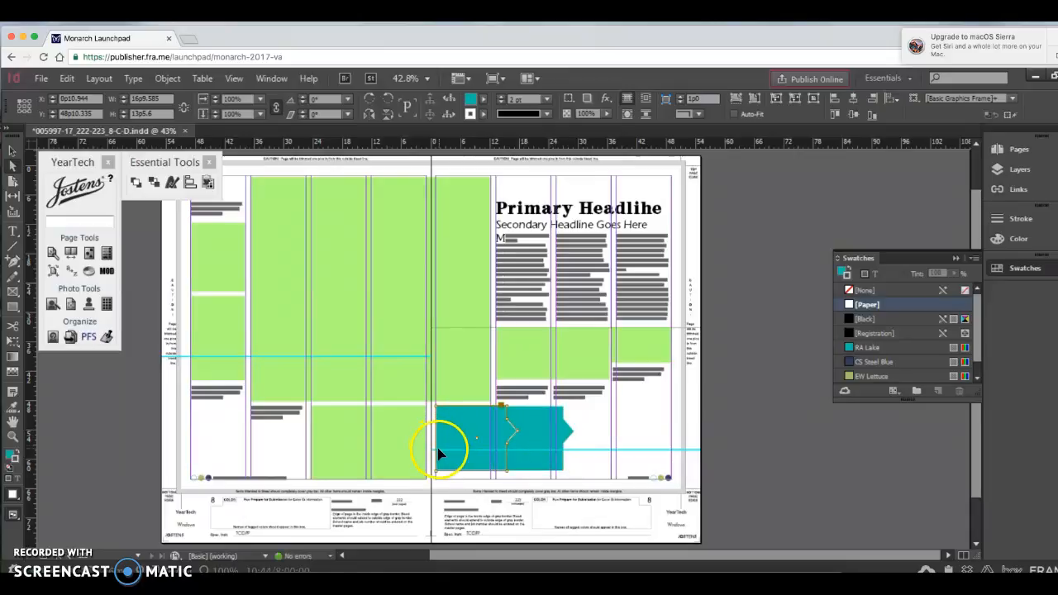
left_click(9, 151)
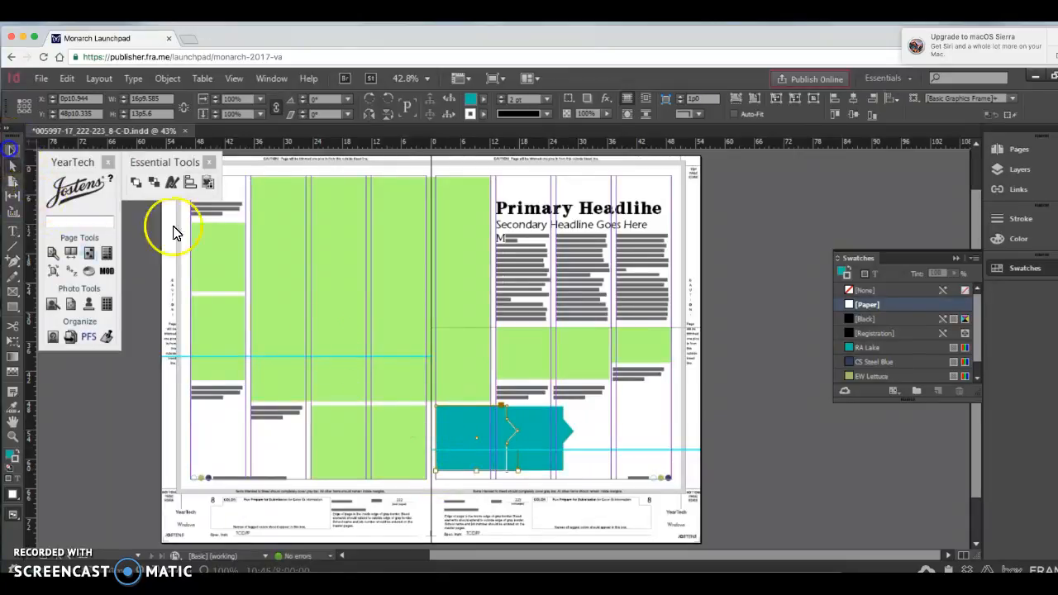
left_click_drag(438, 437, 453, 437)
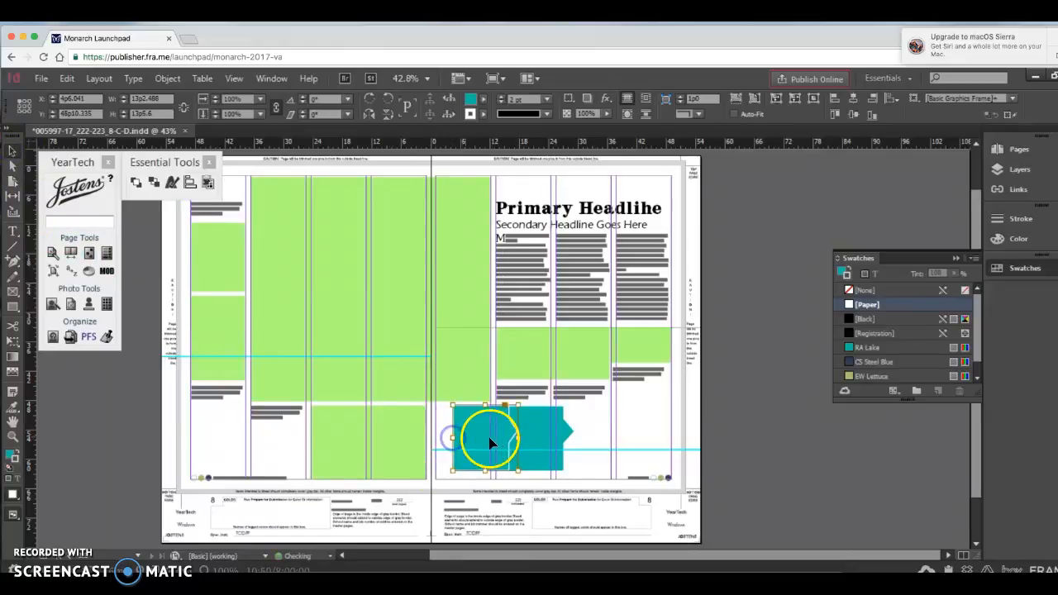
Step: Move both arrow-shaped frames left together to about X 1p1
left_click(541, 428, "shift")
key("Left")
key("Left")
key("Left")
key("Left")
key("Left")
key("Left")
key("Left")
key("Left")
key("Left")
key("Left")
key("Left")
key("Left")
key("Left")
key("Left")
key("Left")
key("Left")
key("Left")
key("Left")
key("Left")
key("Left")
key("Left")
key("Left")
key("Left")
key("Left")
key("Left")
key("Left")
key("Left")
key("Left")
key("Left")
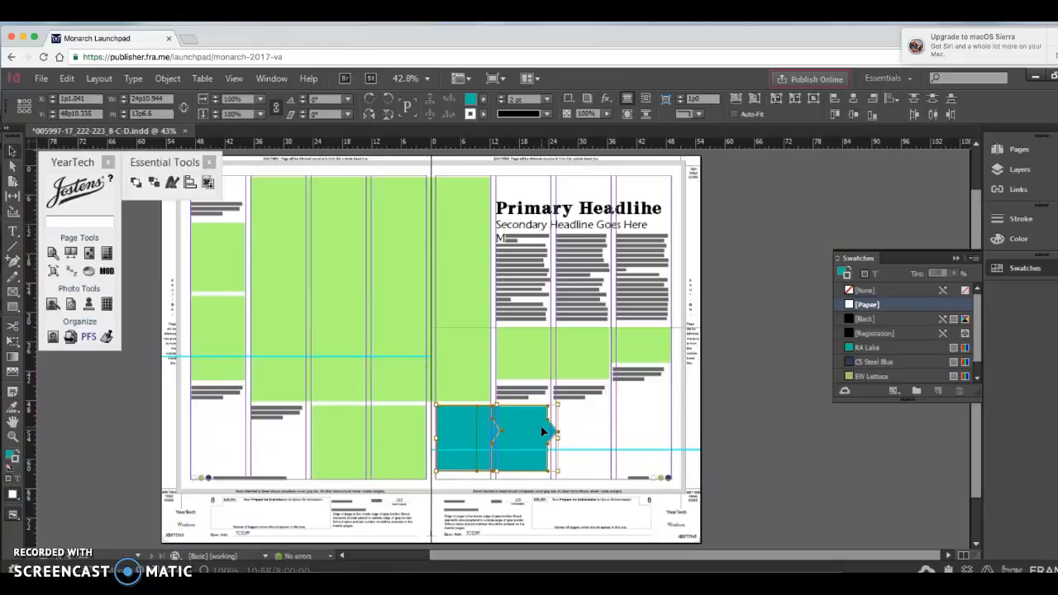
left_click(609, 418)
Step: Add a third arrow-shaped frame by copying the narrowed front one to about X 22p2.7, Y 48p10.3, and send it to the back
left_click(465, 427)
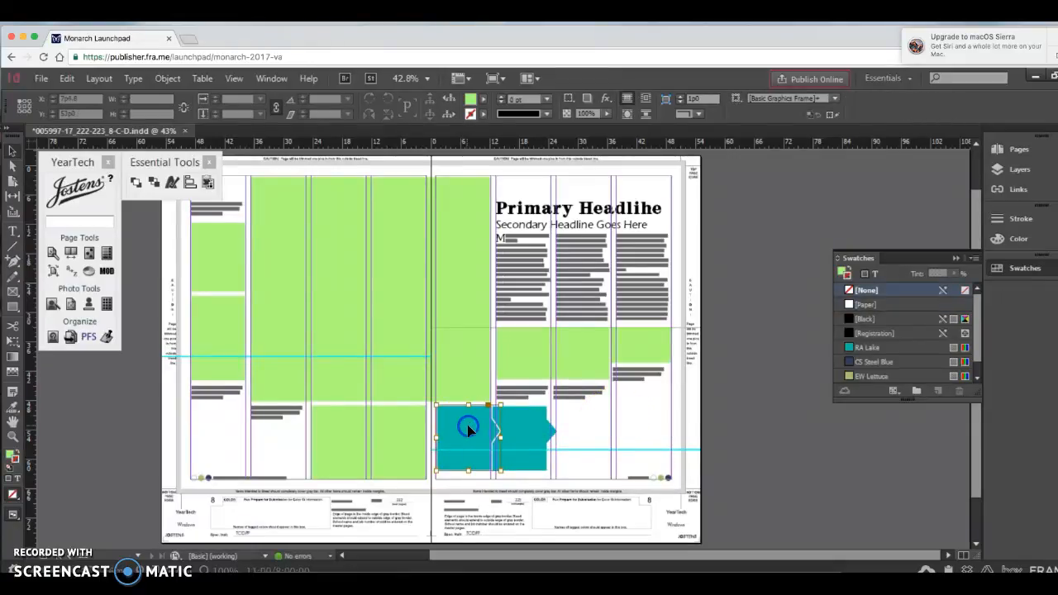
key("super+c")
key("super+v")
left_click(590, 421)
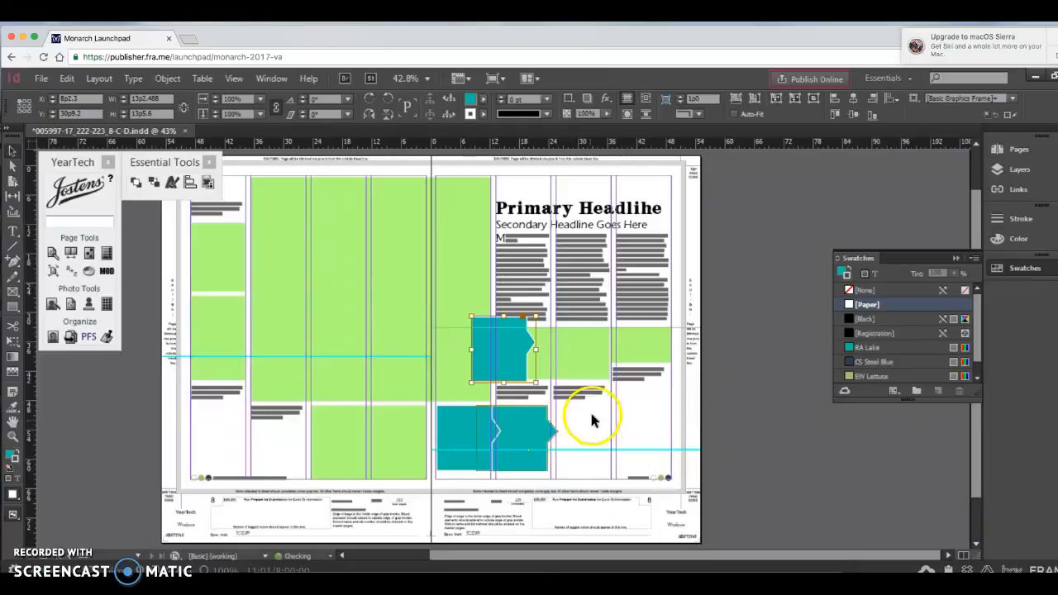
left_click_drag(508, 350, 584, 447)
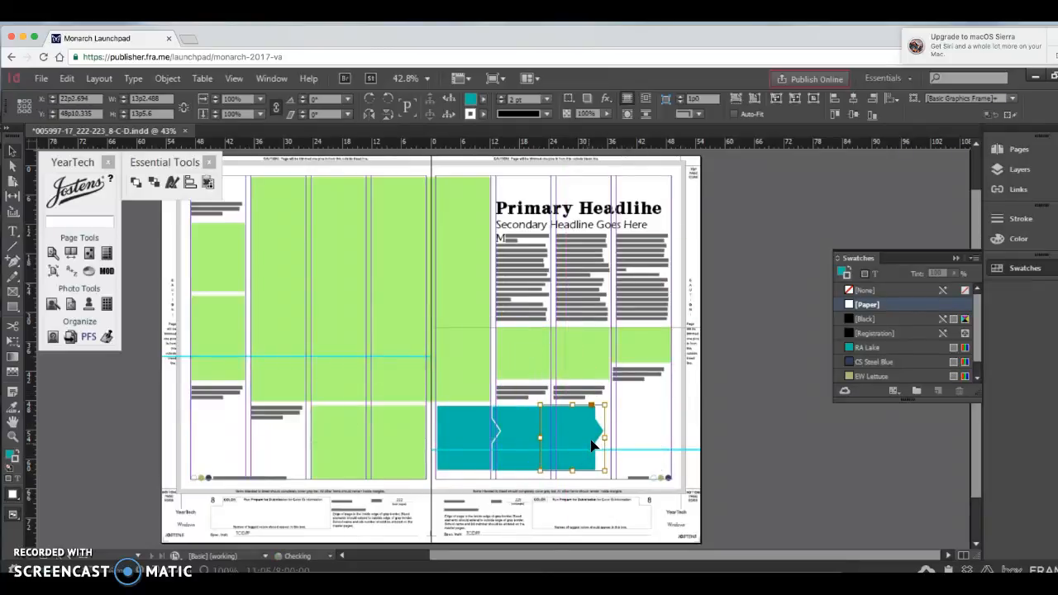
left_click(155, 184)
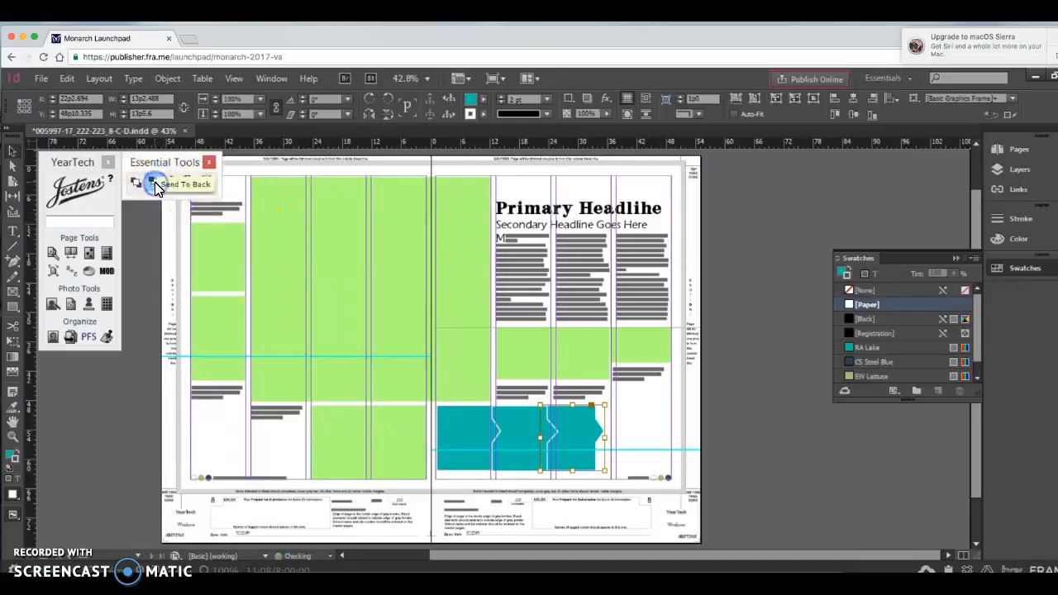
left_click(643, 418)
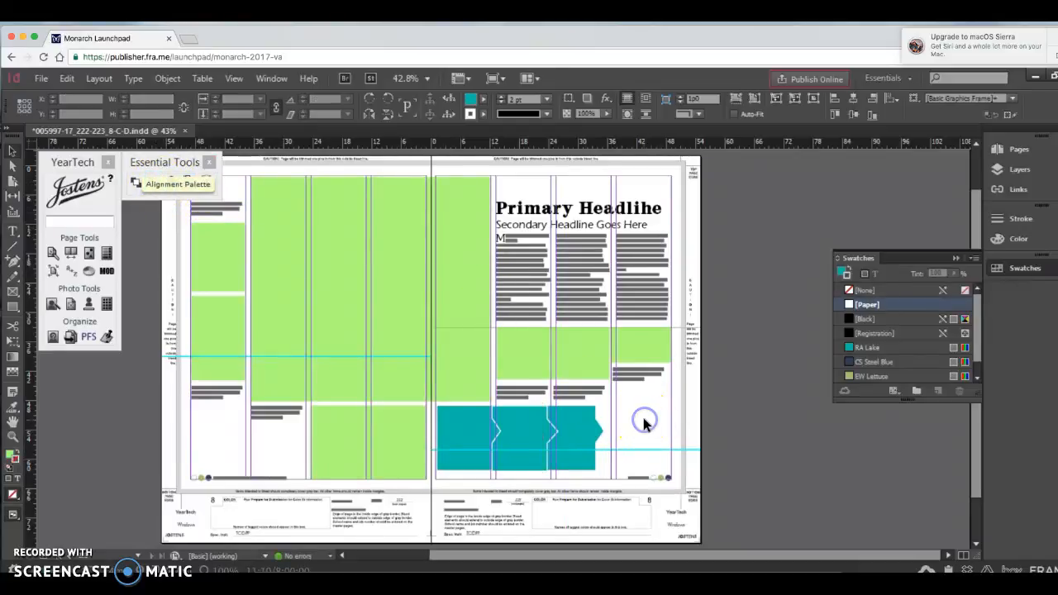
Step: Draw a green rectangle about 17p2 wide and 13p10 high from the right page margin to overlap the third arrow frame
left_click(614, 441)
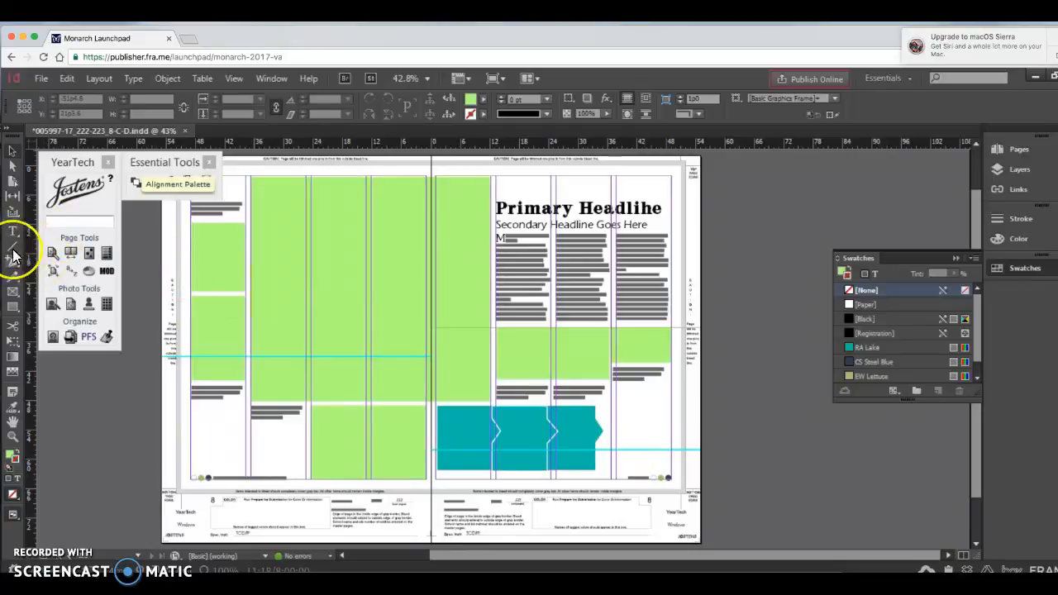
left_click(13, 307)
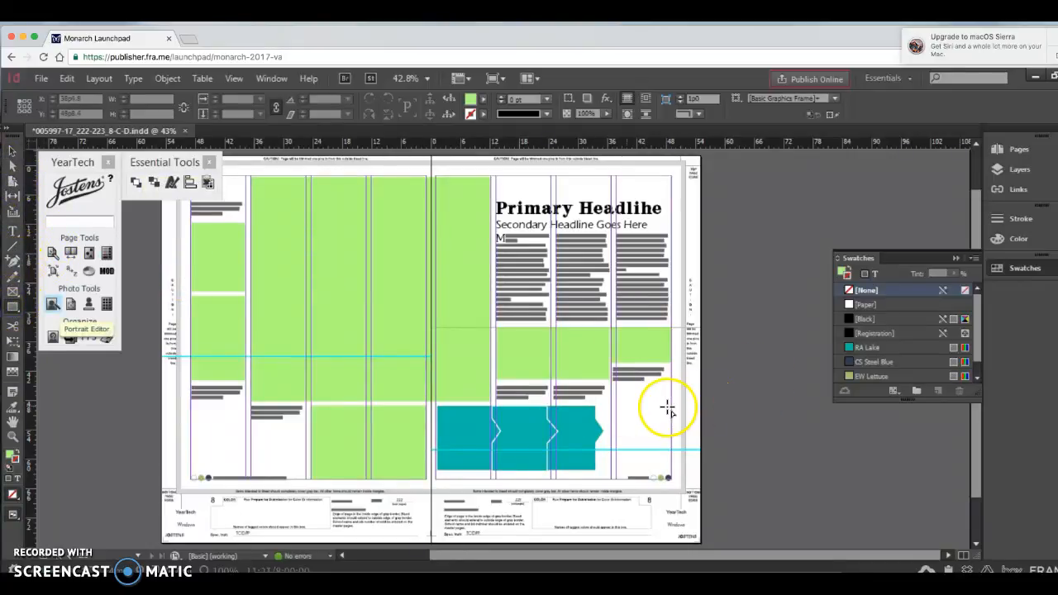
left_click_drag(670, 404, 587, 471)
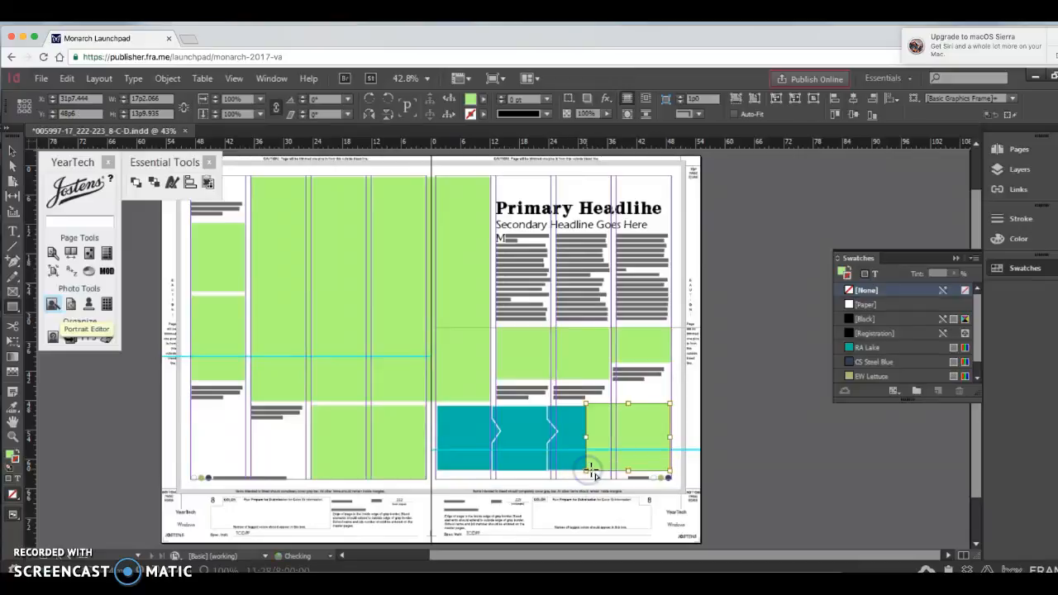
Step: Match the green rectangle's top and bottom to the arrow frames, about 13p2.7 high from Y 48p11.3, and send it to the back
key("ctrl+2")
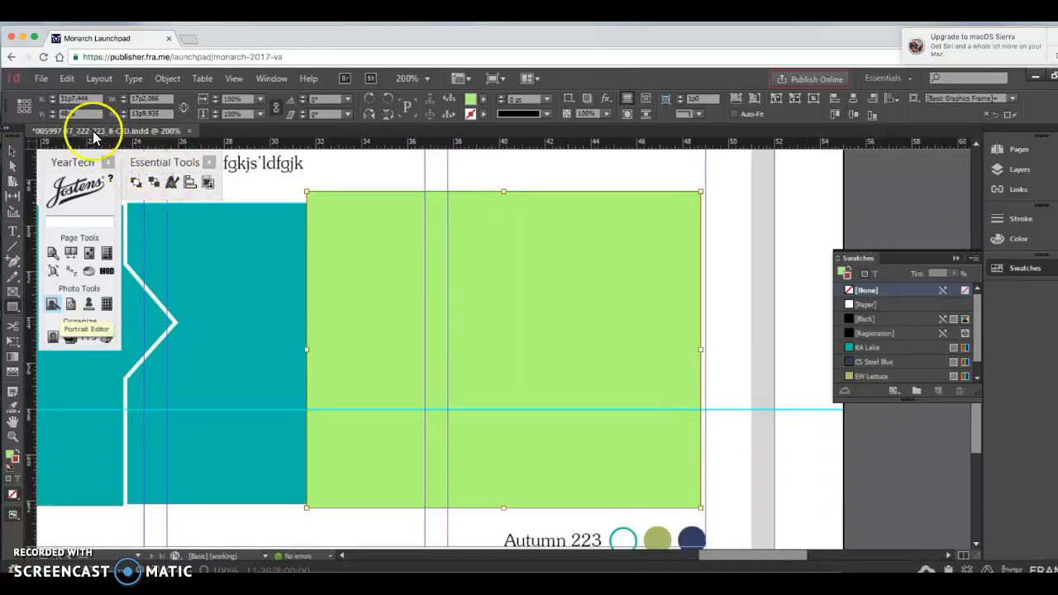
left_click(14, 150)
left_click_drag(503, 191, 509, 204)
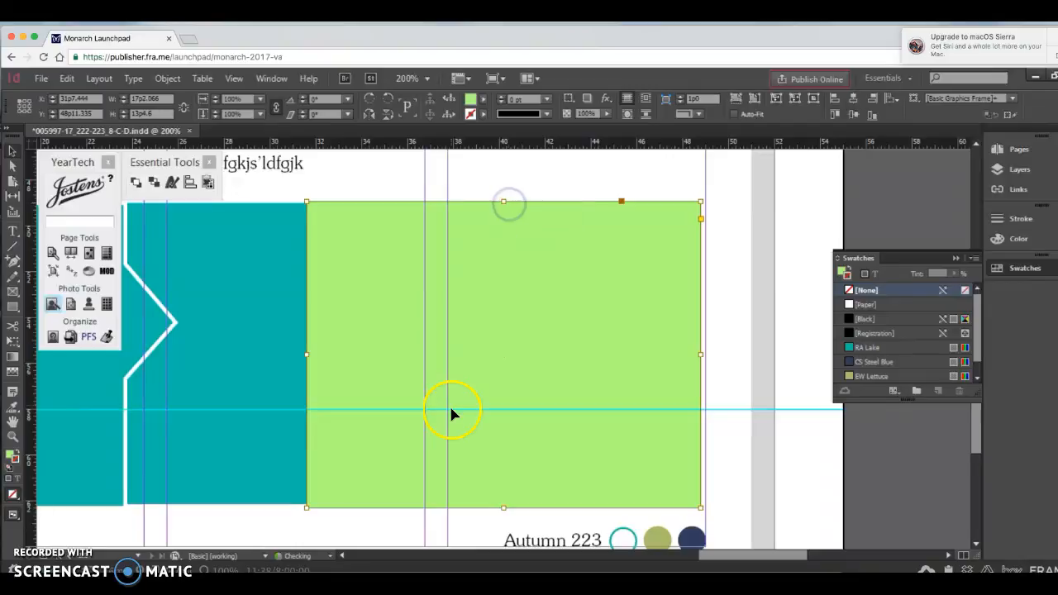
left_click_drag(503, 507, 503, 504)
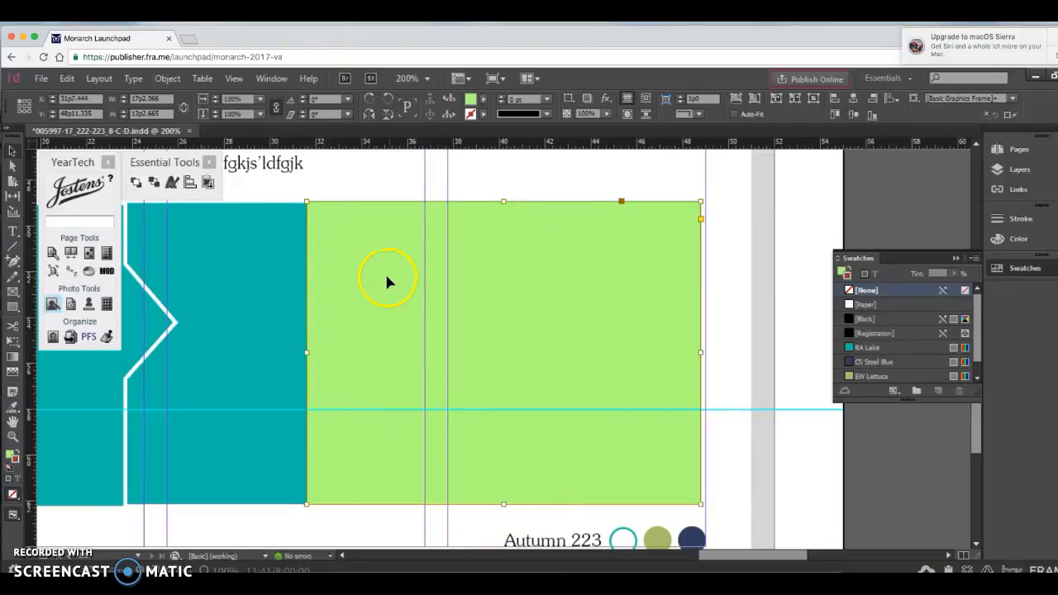
left_click(152, 182)
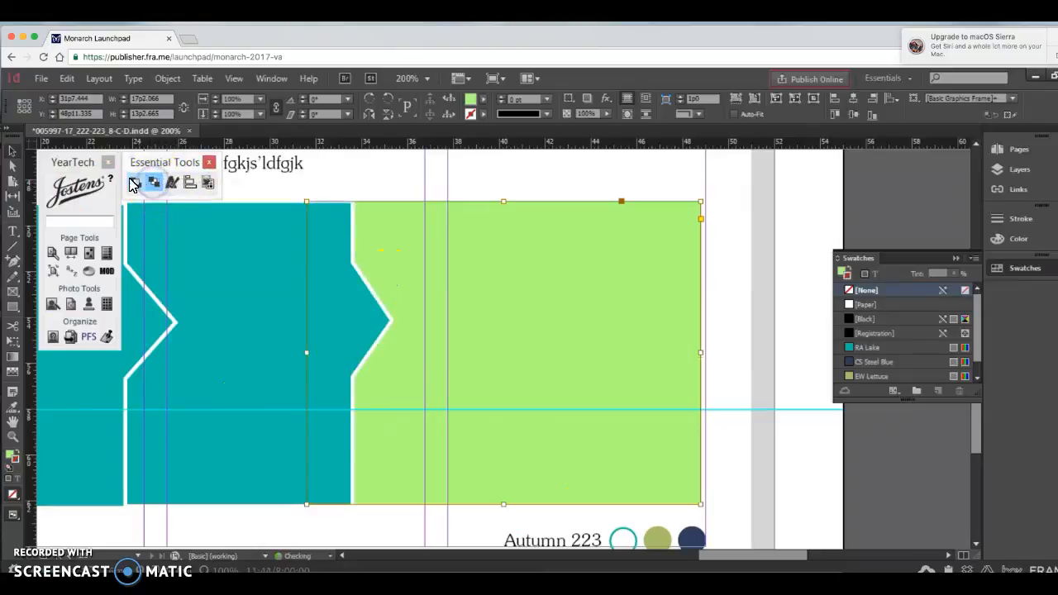
Step: Add a text frame about 13p2.5 wide near the green rectangle's upper edge reading "Headline goes here" at 14 pt
left_click(11, 231)
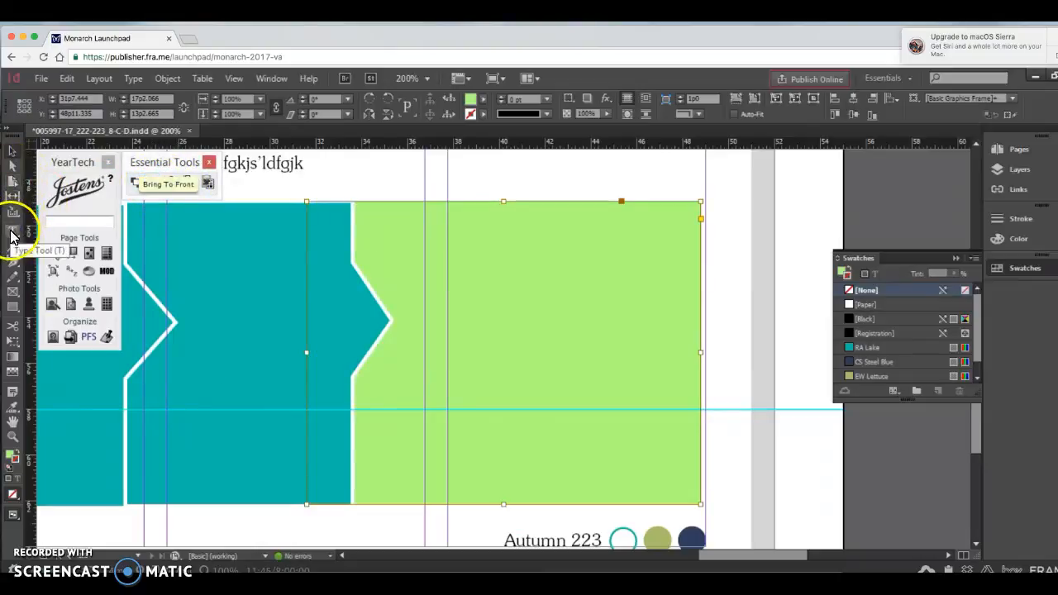
left_click_drag(367, 211, 670, 250)
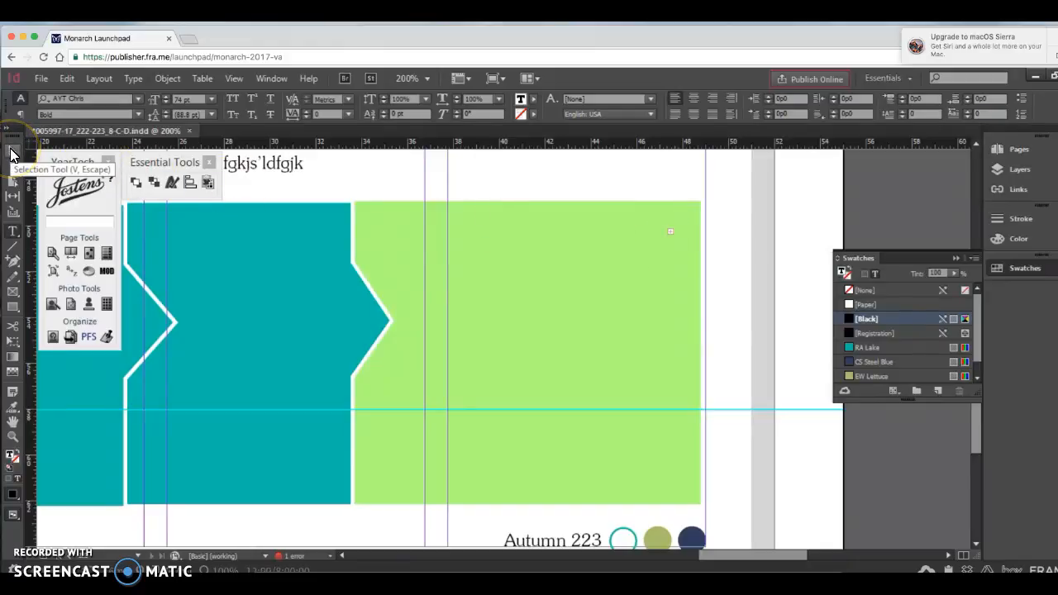
left_click(199, 80)
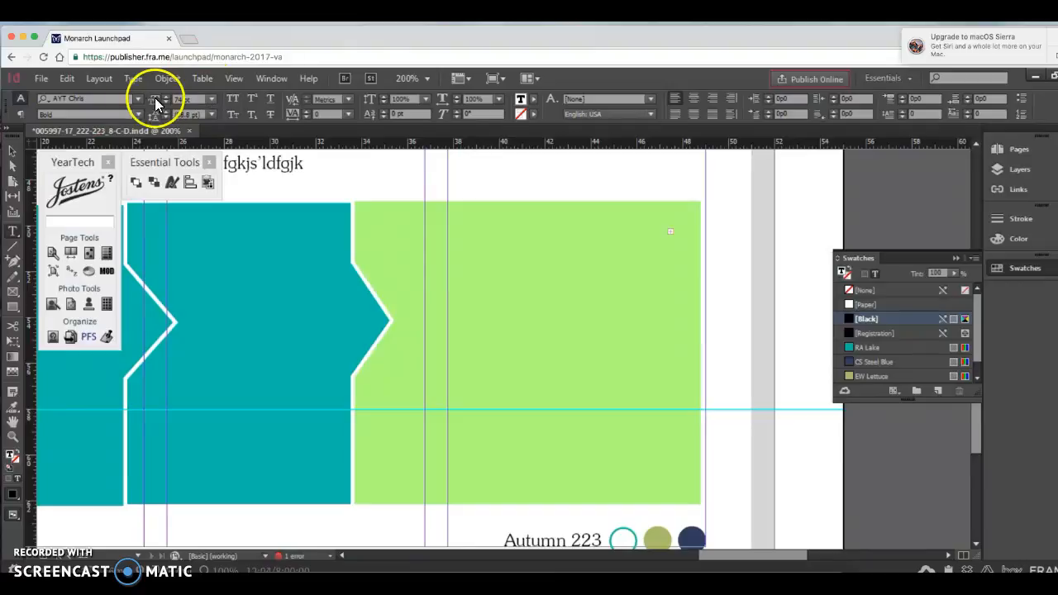
left_click(213, 100)
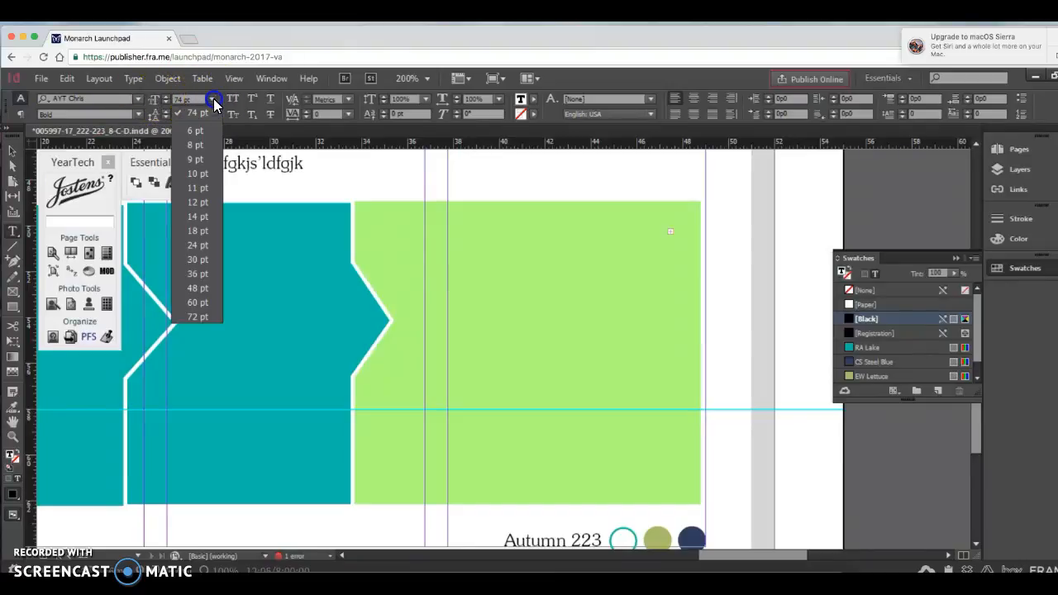
left_click(200, 222)
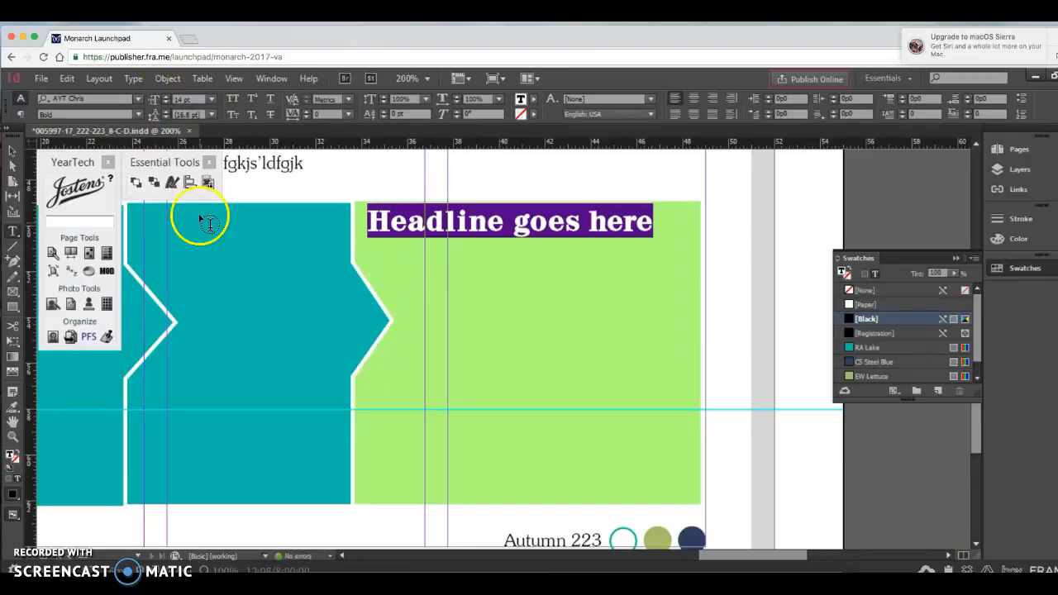
Step: Shorten the headline's text frame to about 1p3 high by raising its lower edge
left_click(11, 153)
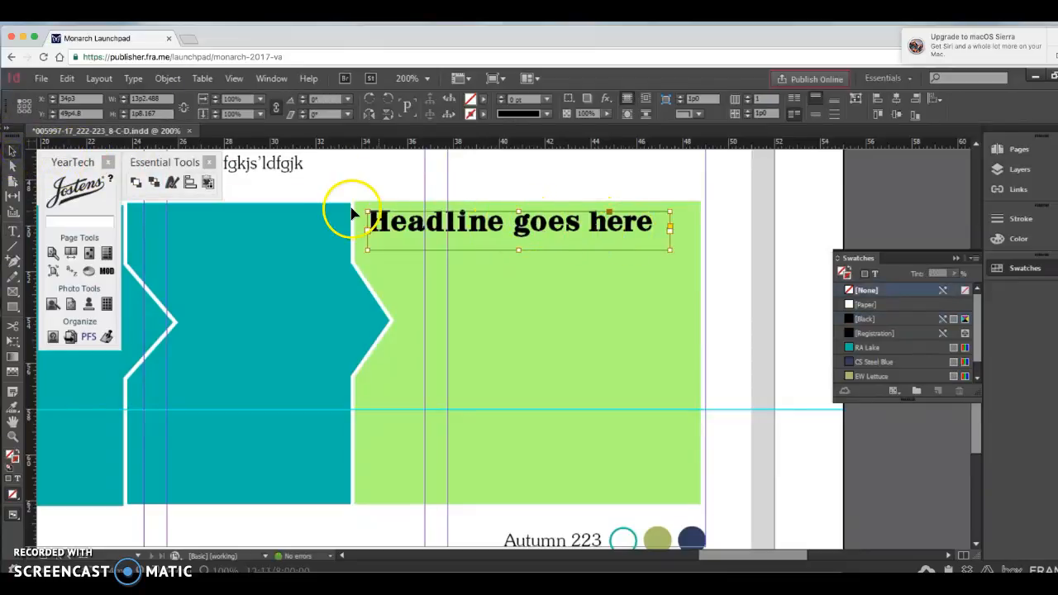
left_click(17, 232)
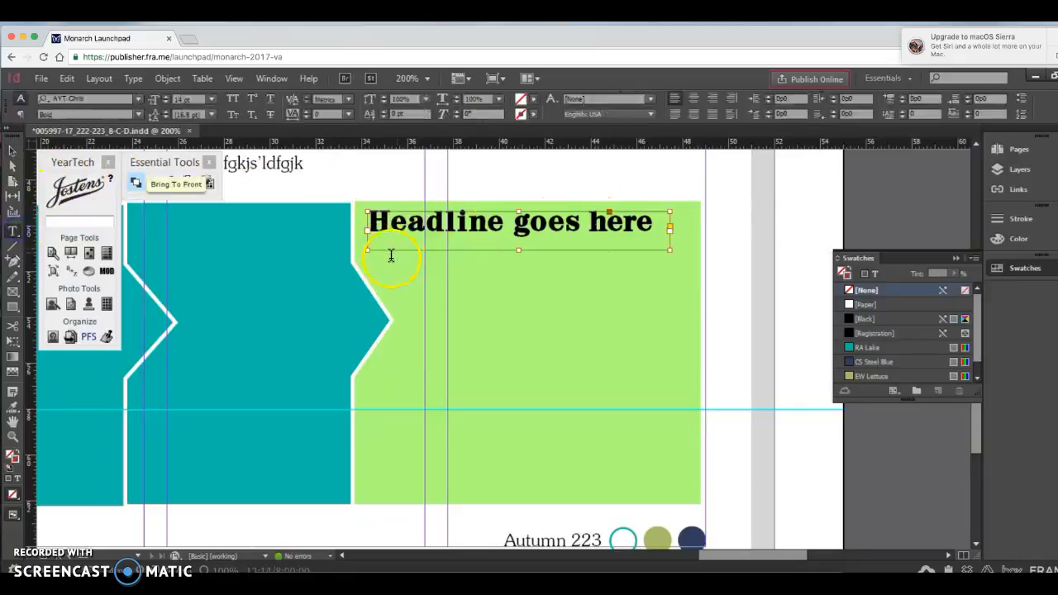
left_click(11, 150)
left_click_drag(520, 250, 520, 240)
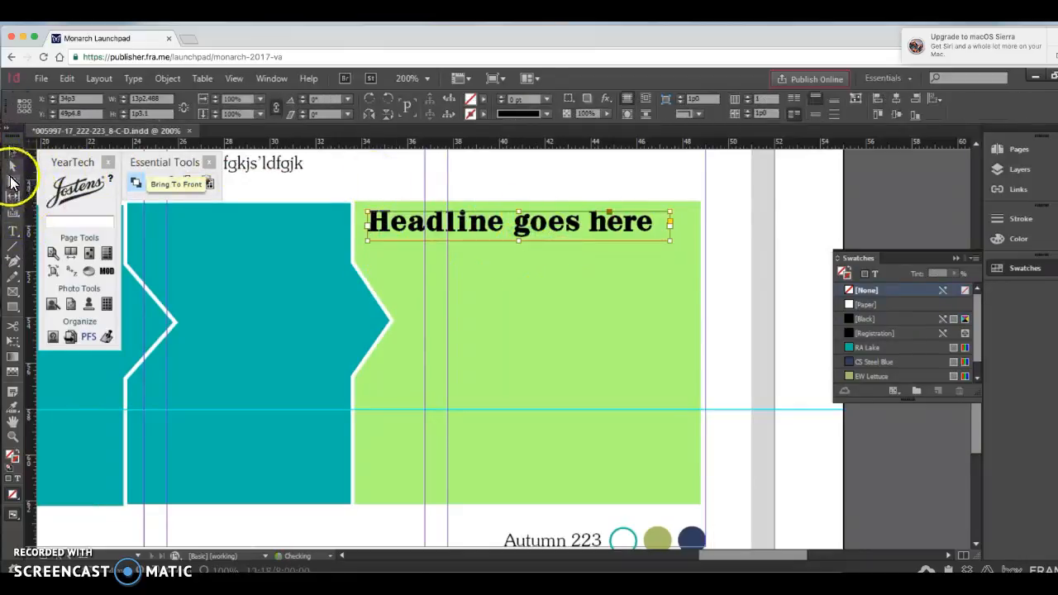
Step: Draw a text frame about 13p2.5 wide and 10p1.6 high below the headline and set its type size to 10 pt
left_click(15, 234)
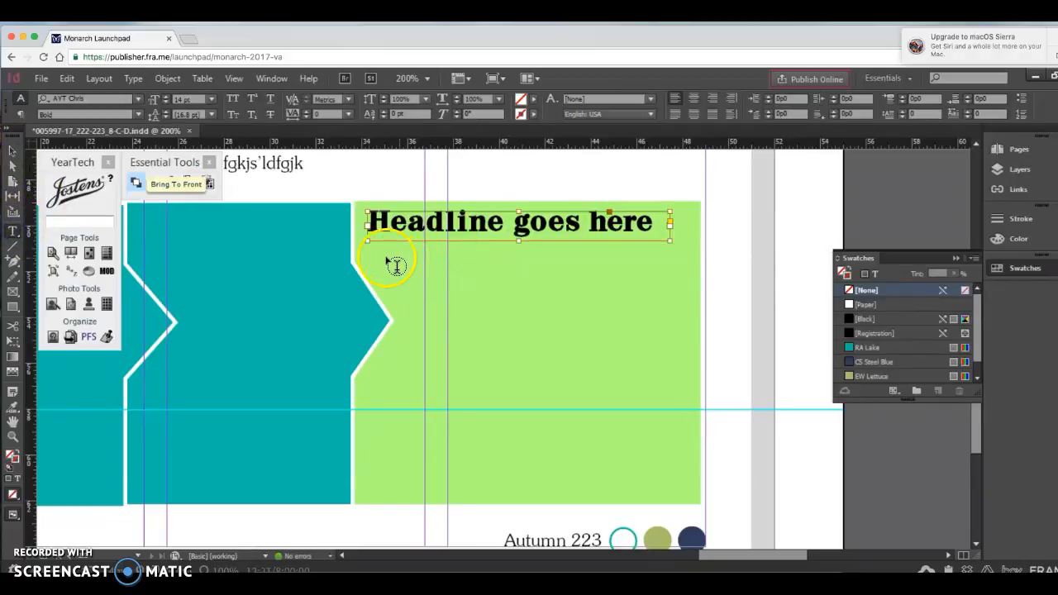
mouse_move(372, 253)
left_mouse_down()
mouse_move(639, 444)
mouse_move(678, 487)
left_mouse_up()
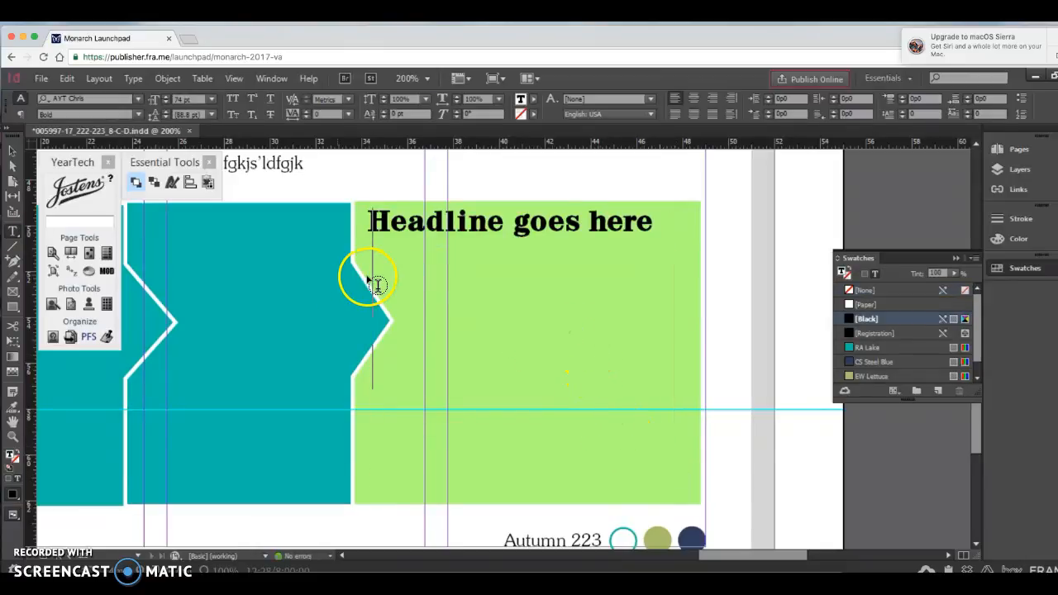
left_click(210, 100)
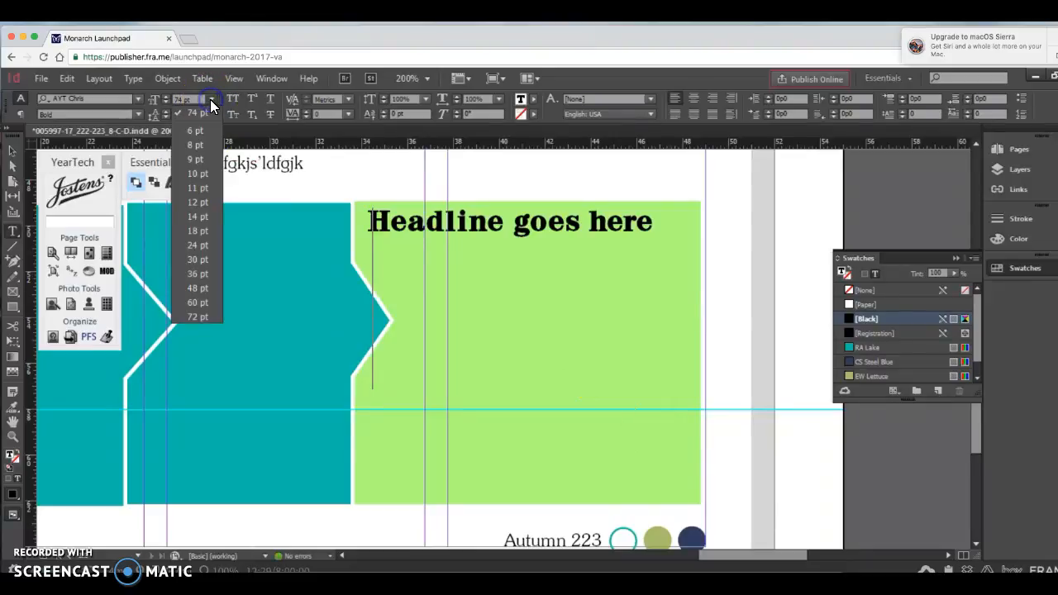
left_click(198, 173)
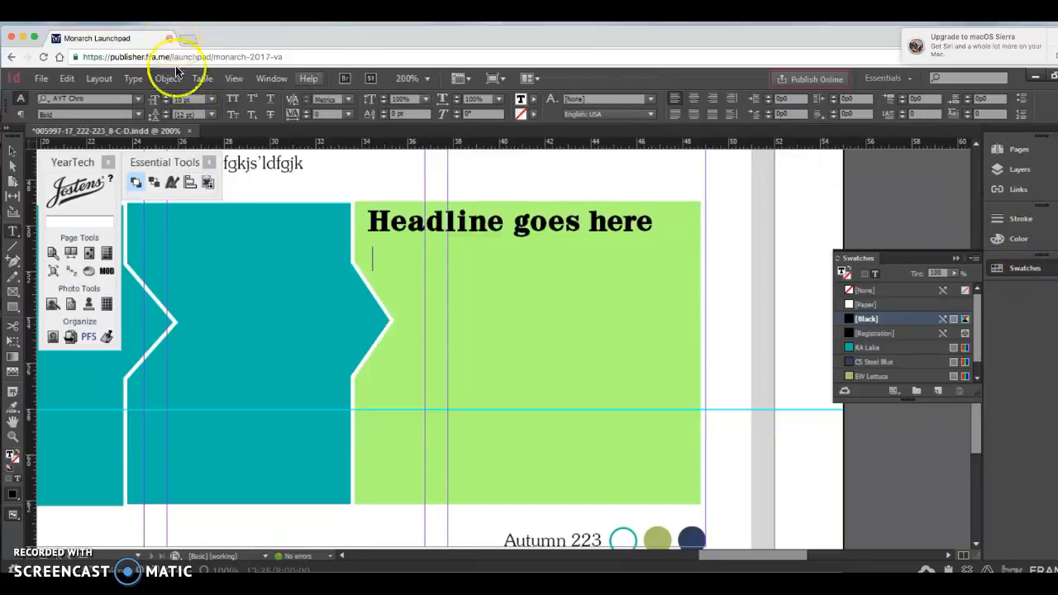
Step: Apply the Captions paragraph style to the text frame below the headline and fill it with placeholder text
left_click(135, 79)
left_click(186, 246)
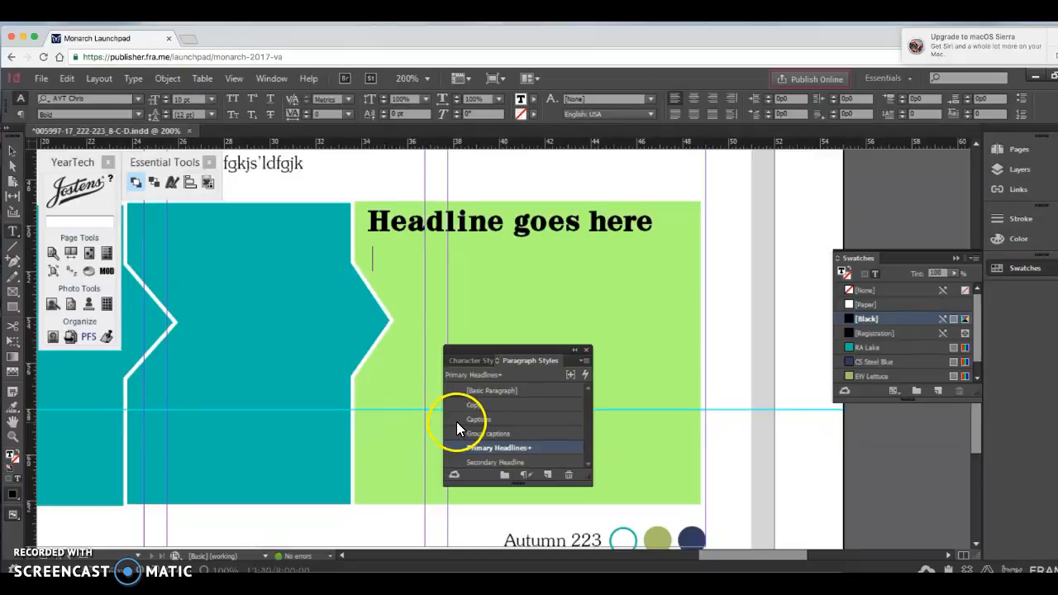
left_click(490, 419)
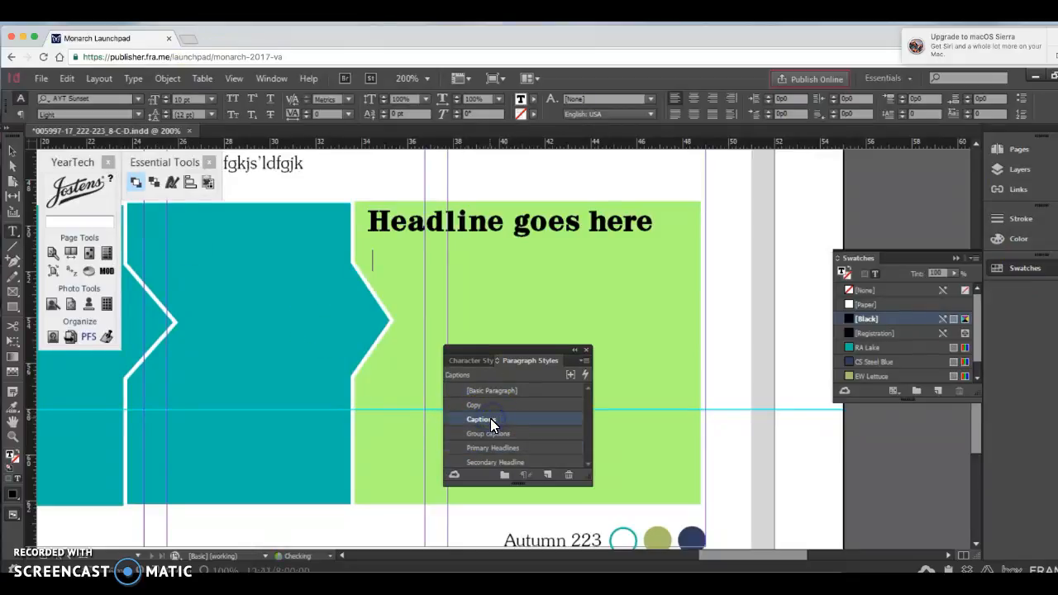
left_click_drag(473, 349, 860, 342)
left_click(134, 80)
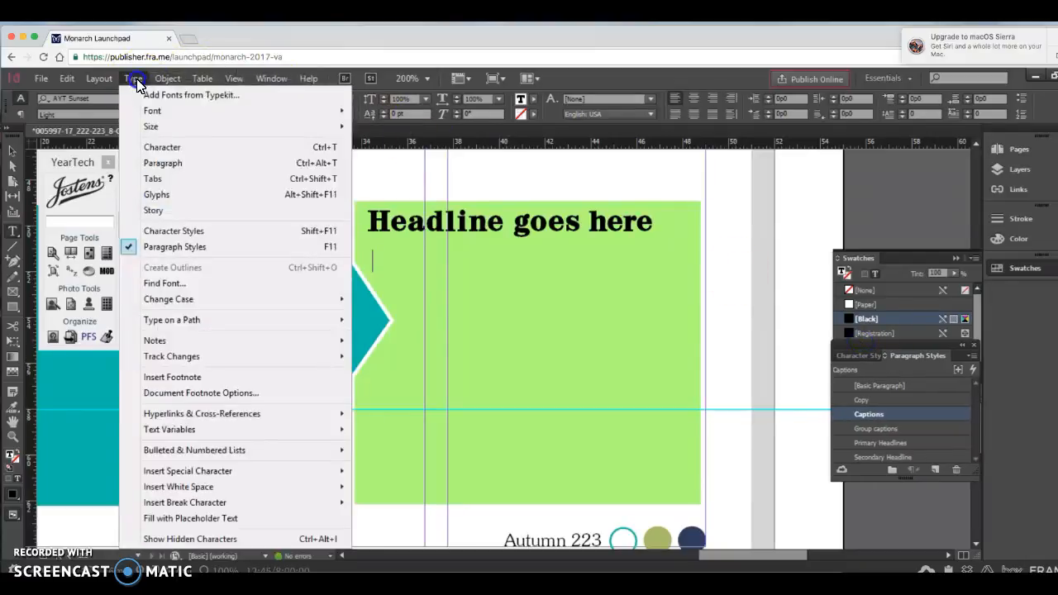
left_click(211, 519)
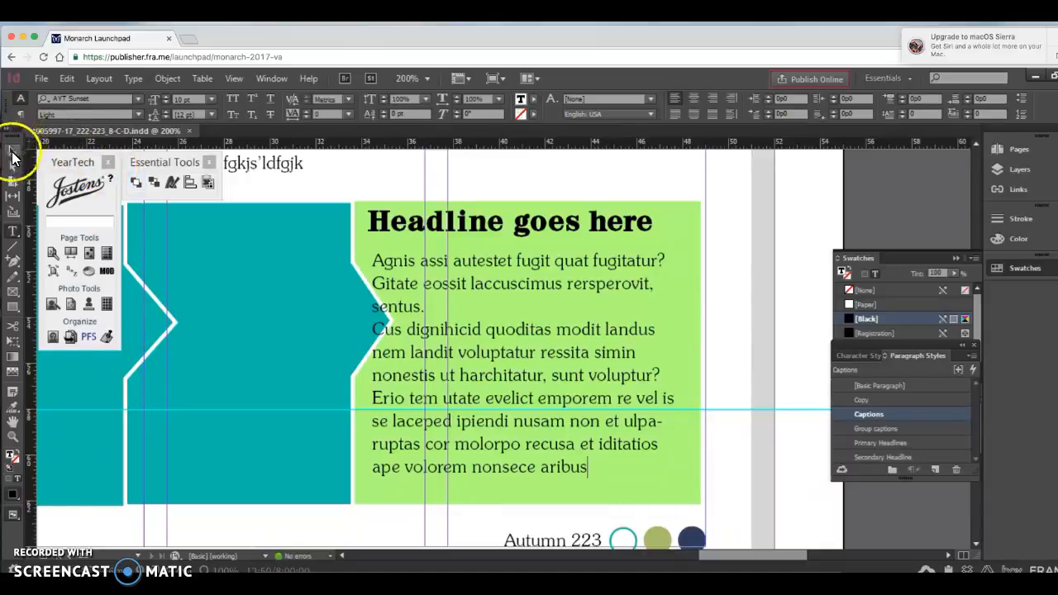
left_click(13, 151)
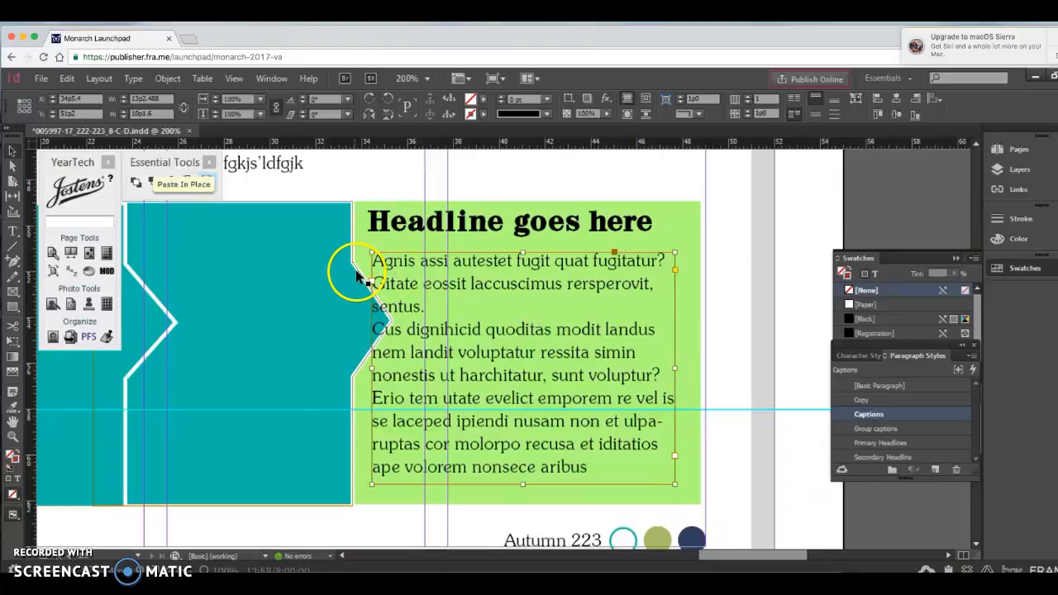
Step: Wrap text around the bounding box of the teal arrow frame beside the captions, with a 0p5 offset on every side
left_click(357, 274)
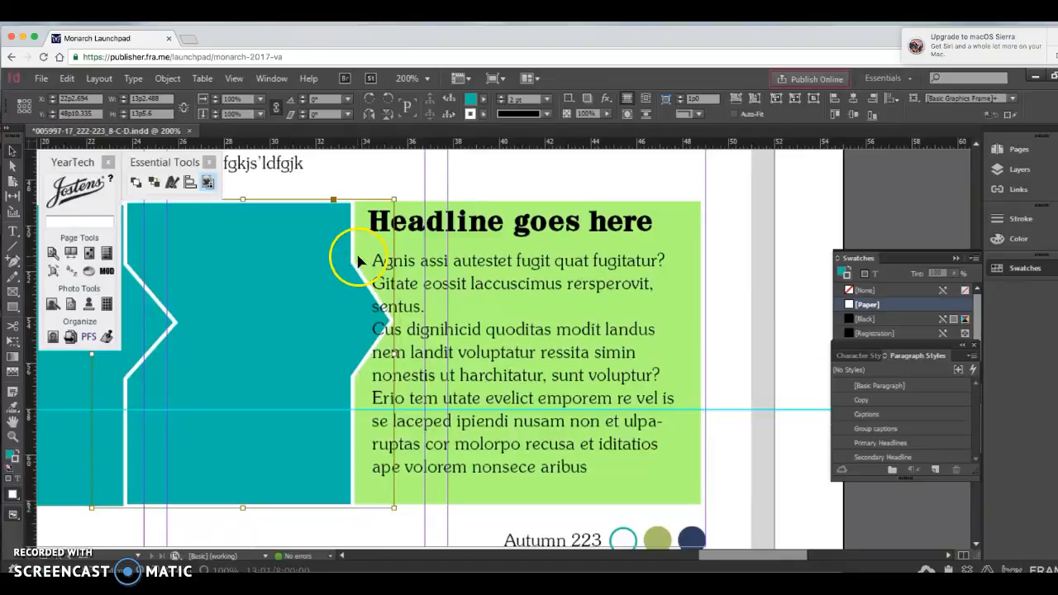
left_click(647, 100)
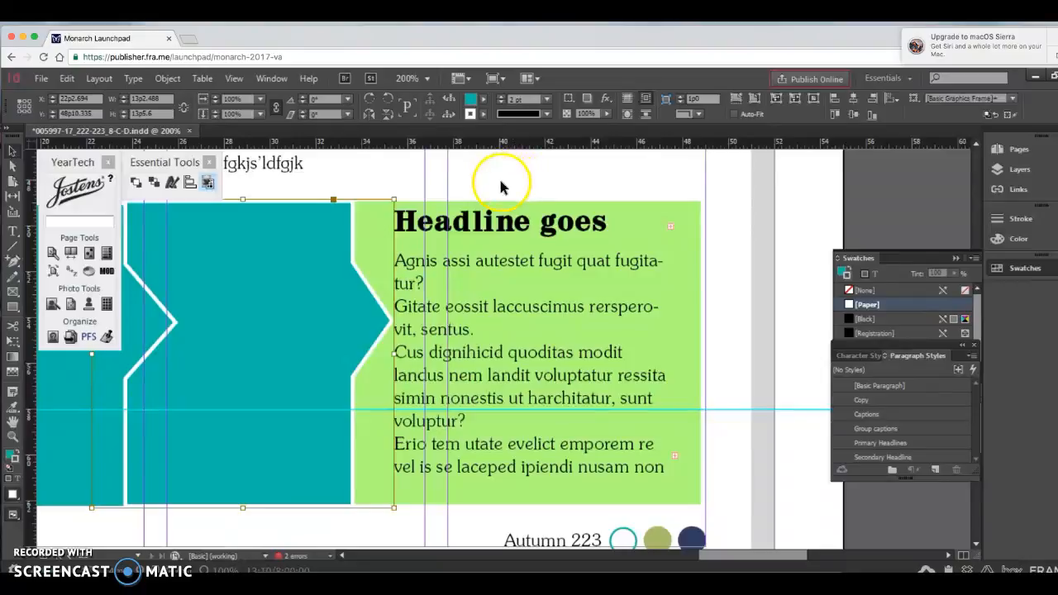
left_click(271, 79)
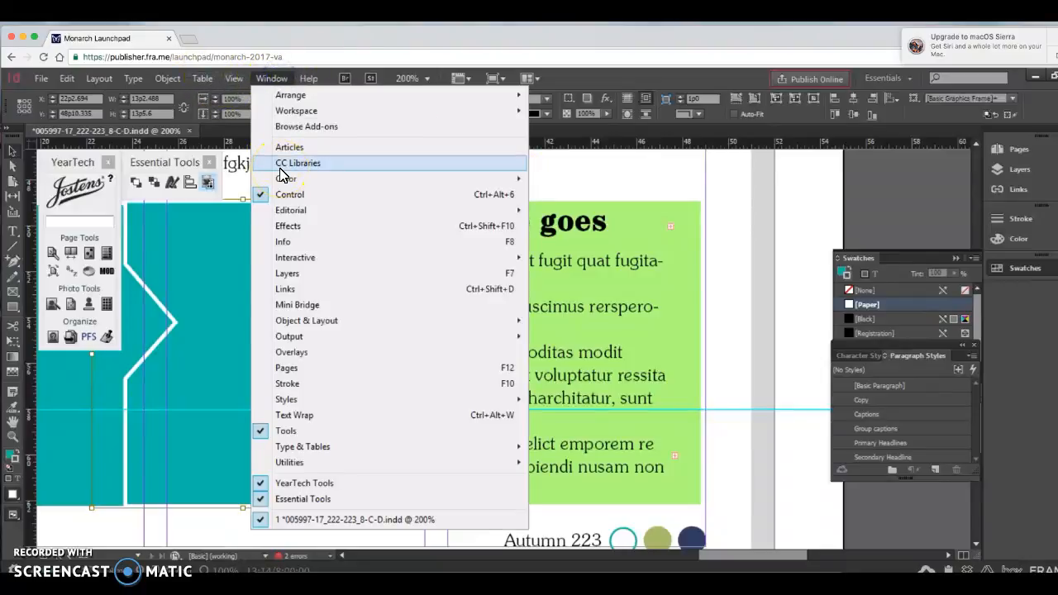
left_click(321, 415)
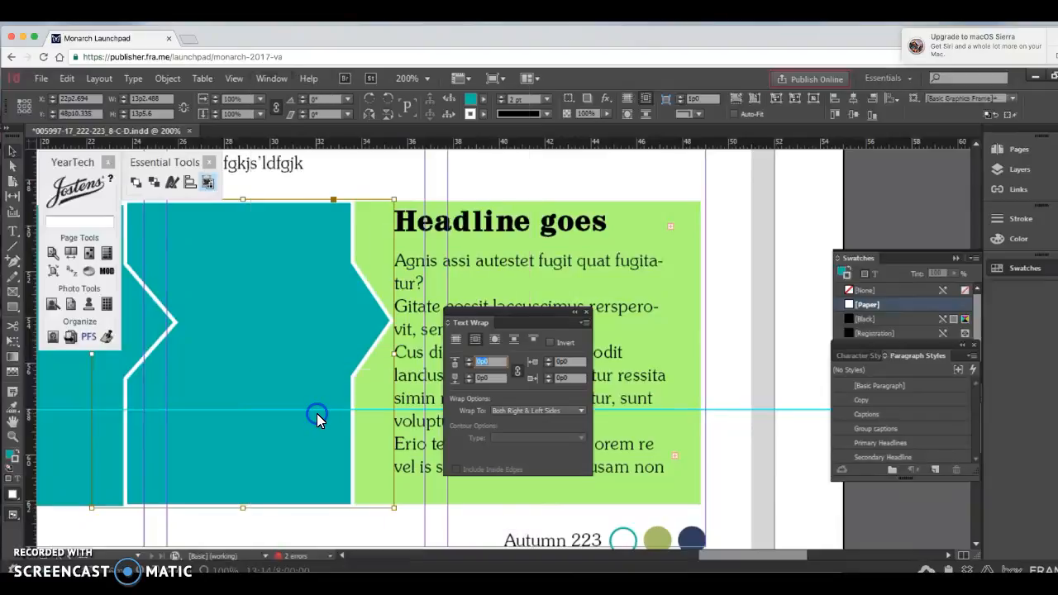
left_click(493, 362)
type("5")
left_click(499, 379)
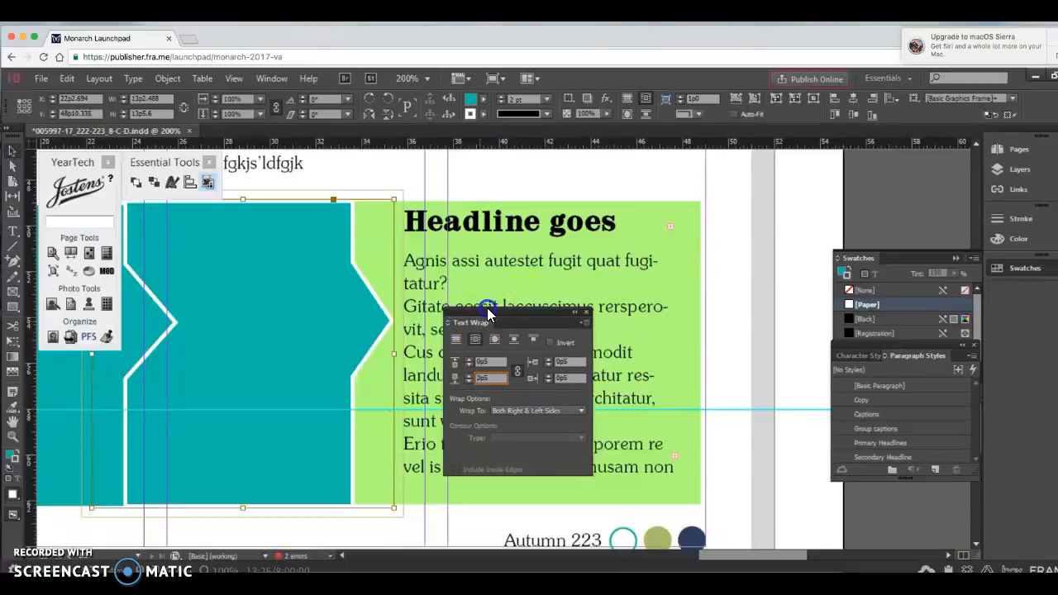
left_click_drag(484, 323, 641, 290)
left_click_drag(701, 261, 849, 184)
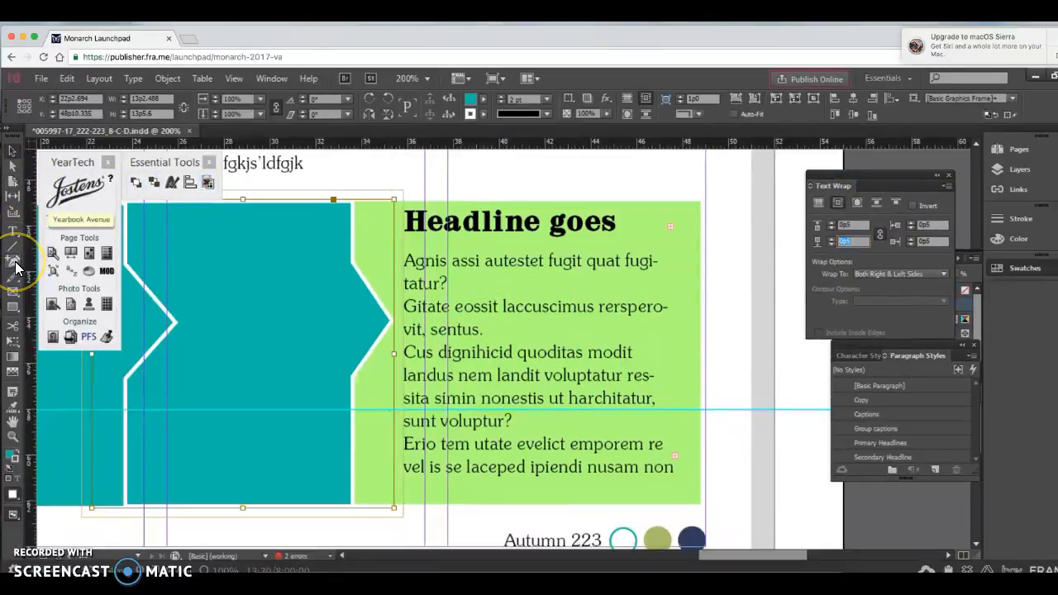
Step: Add anchor points to the text wrap boundary beside the captions, between the headline and the teal arrow's tip
left_click_drag(15, 263, 57, 278)
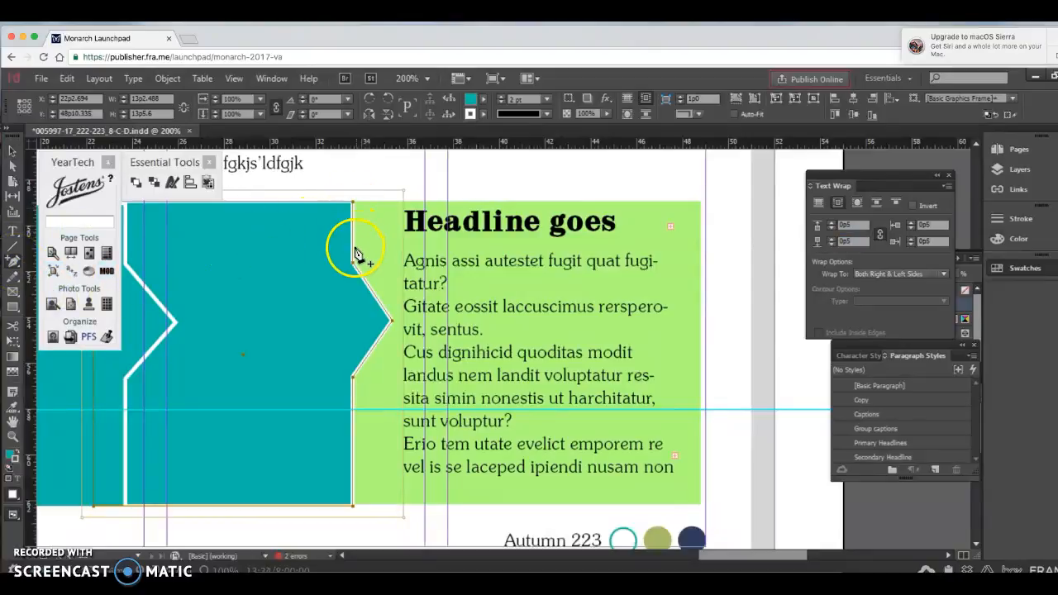
left_click(403, 249)
left_click(403, 220)
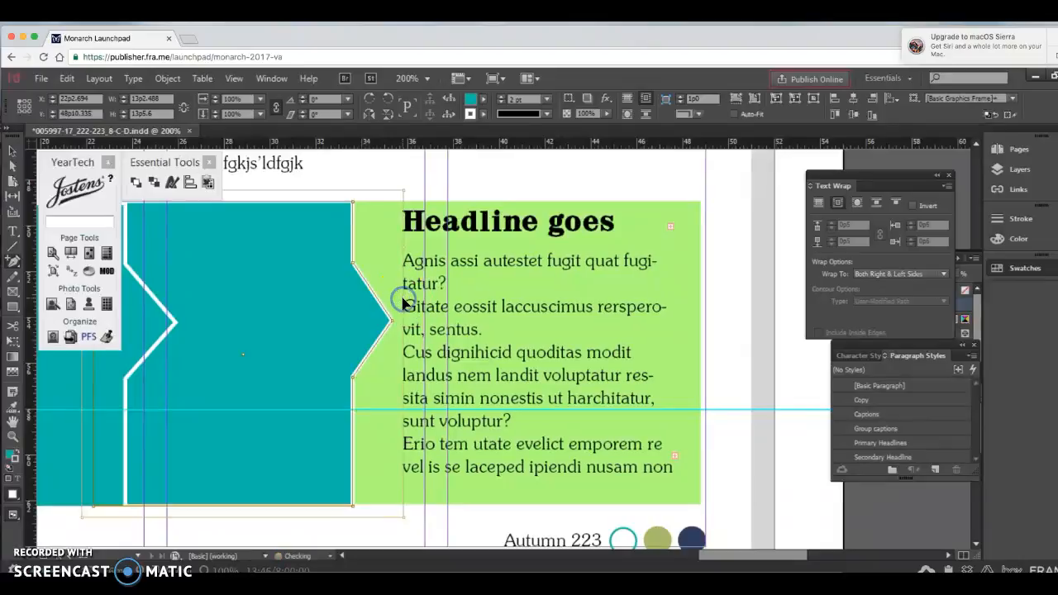
Step: Reshape the upper part of the wrap boundary so the headline clears it and the first caption lines follow the arrow's upper slope
left_click(14, 168)
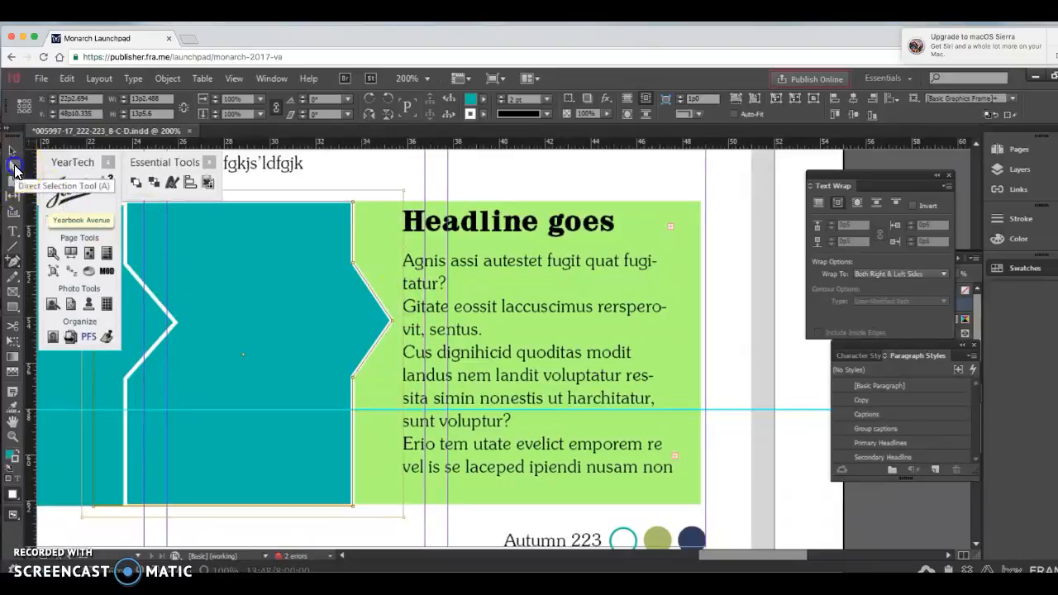
left_click_drag(400, 251, 367, 204)
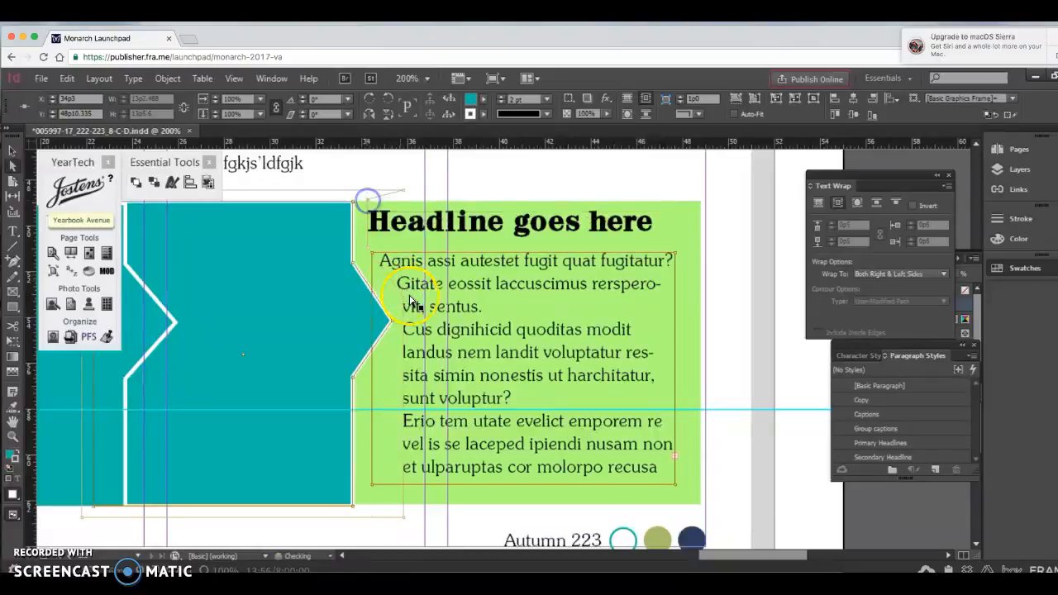
left_click(378, 271)
left_click(404, 303)
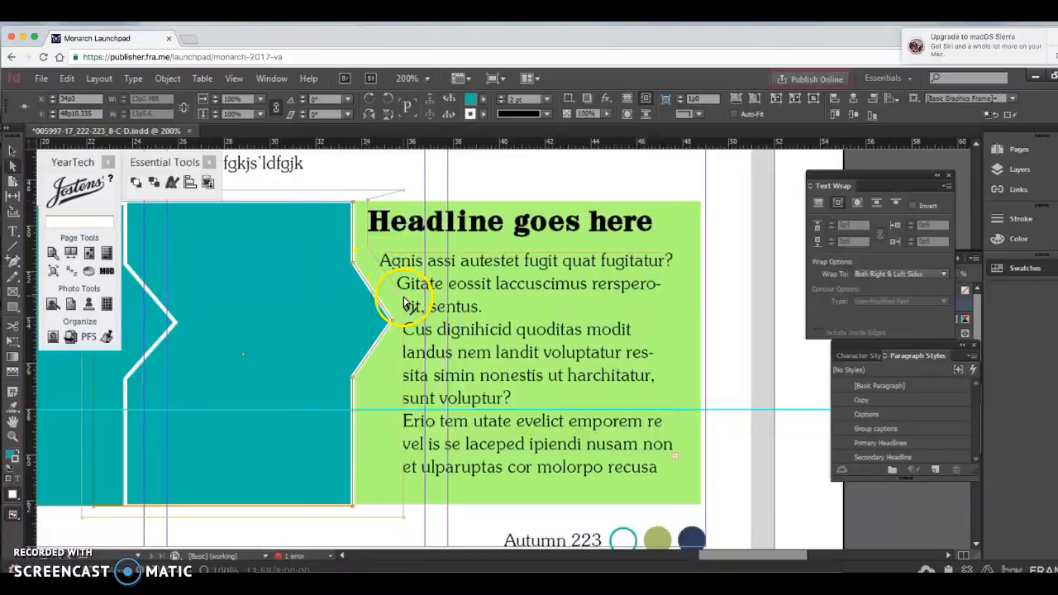
left_click_drag(404, 303, 406, 314)
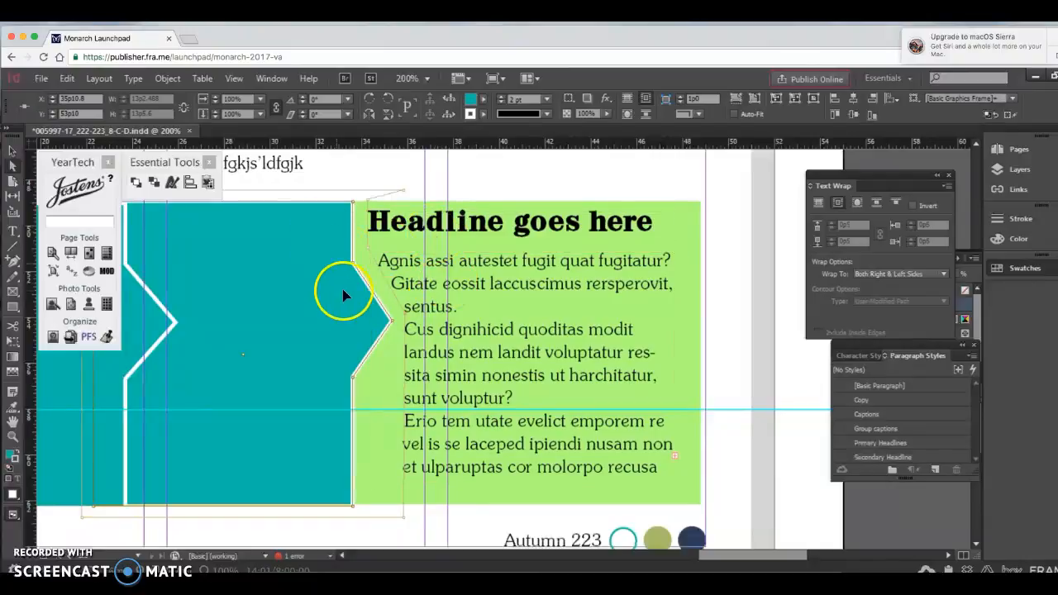
Step: Add an anchor point to the wrap boundary below the arrow's tip and pull it inward beside the arrow's lower shoulder
left_click(13, 261)
left_click(13, 261)
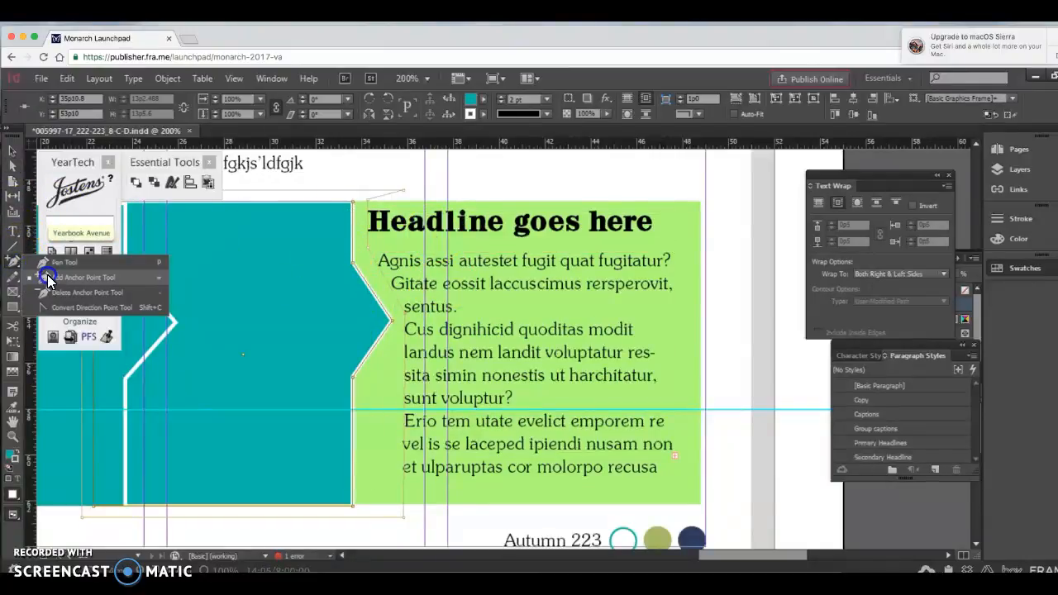
left_click(47, 275)
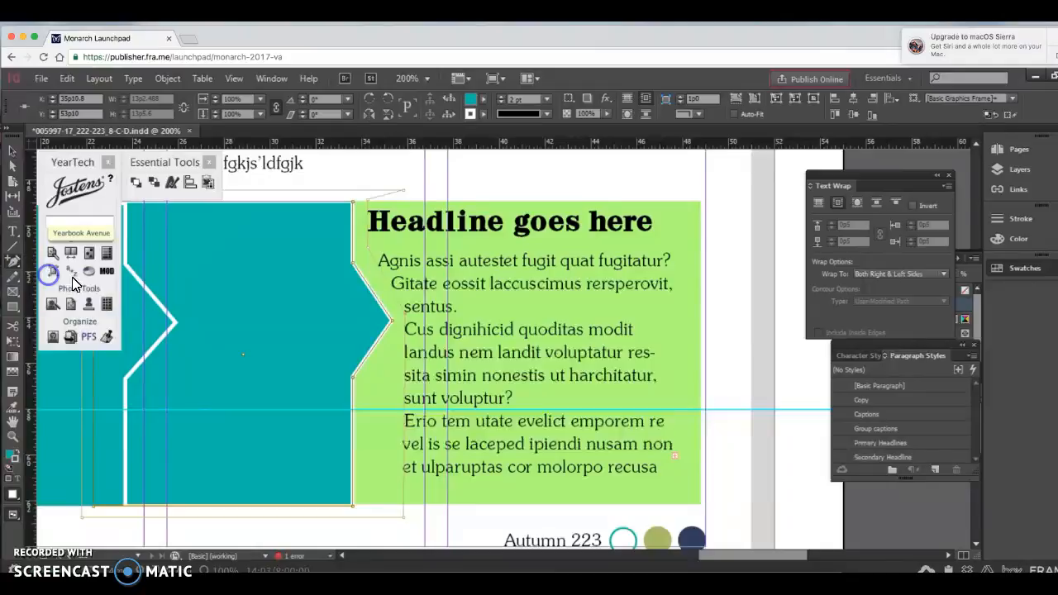
left_click(406, 377)
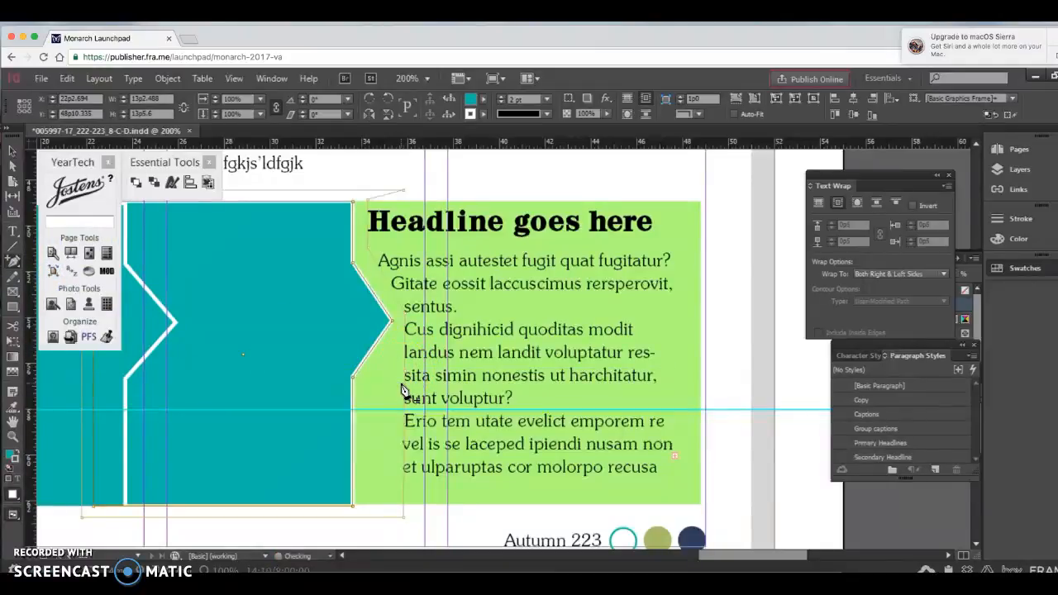
left_click(12, 152)
left_click(399, 384)
left_click(407, 377)
left_click_drag(406, 377, 372, 382)
Step: Lower the wrap boundary's point at the arrow's tip and move its lower and upper corners beside the text in toward the teal frame
left_click_drag(405, 314, 409, 328)
left_click_drag(402, 518, 373, 518)
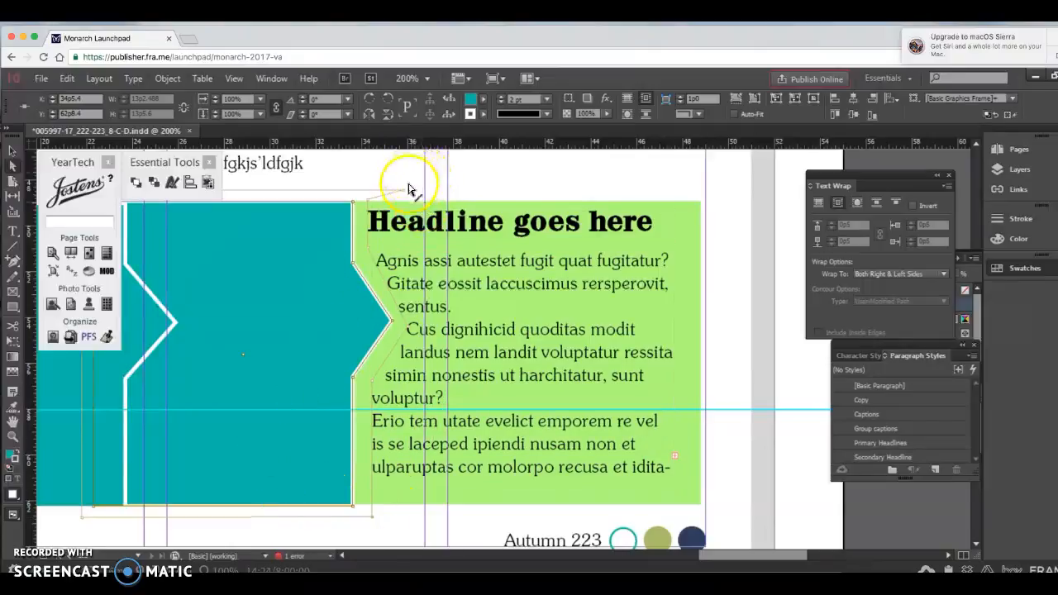
left_click_drag(403, 191, 366, 200)
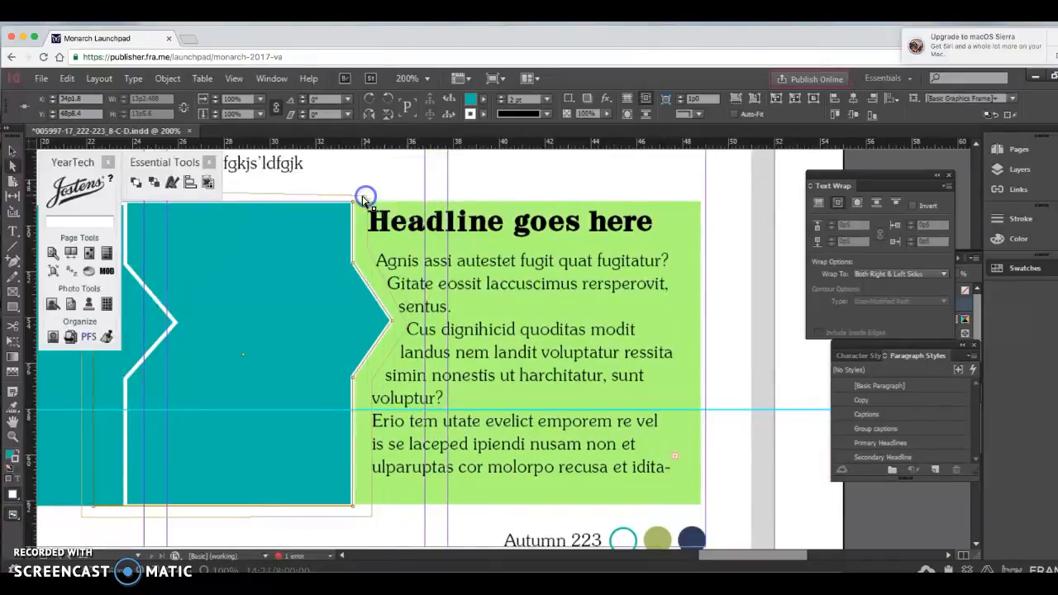
Step: Display the spread in Preview mode and deselect the artwork to check the wrapped text
left_click(13, 514)
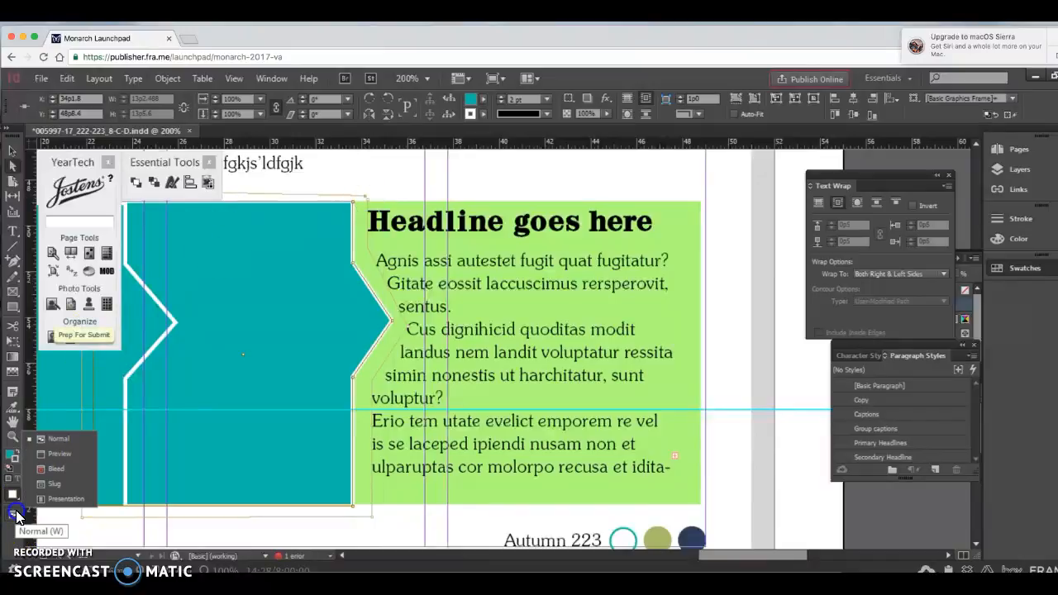
left_click(52, 459)
left_click(685, 314)
left_click(746, 295)
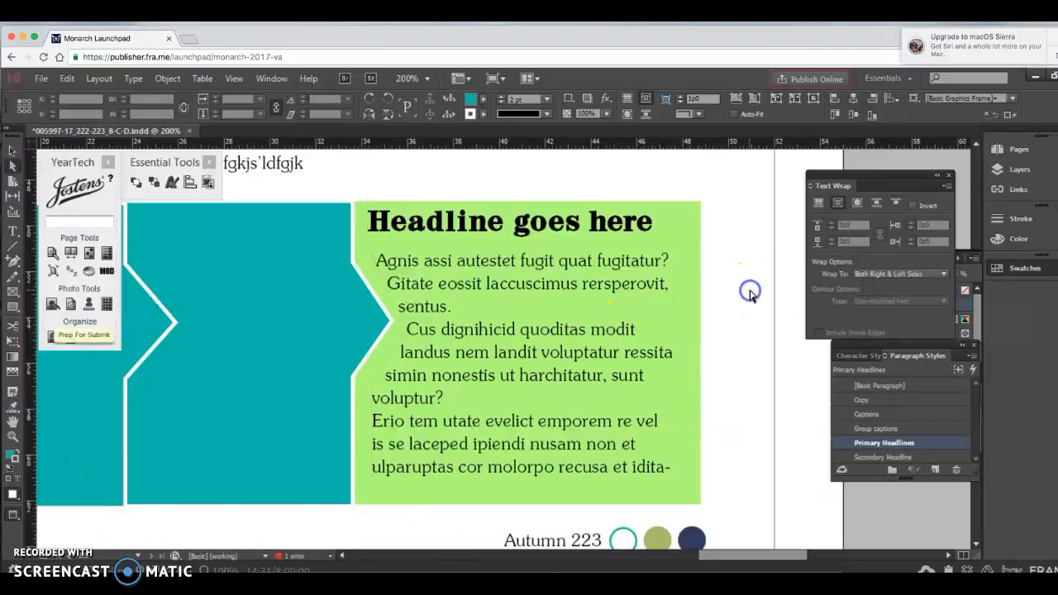
left_click(524, 217)
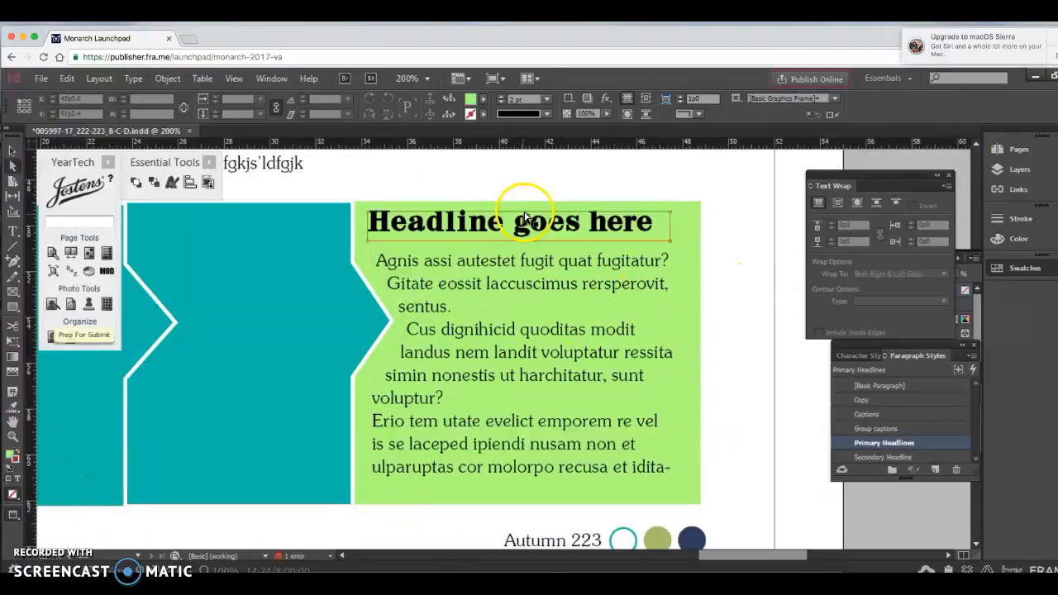
left_click(734, 278)
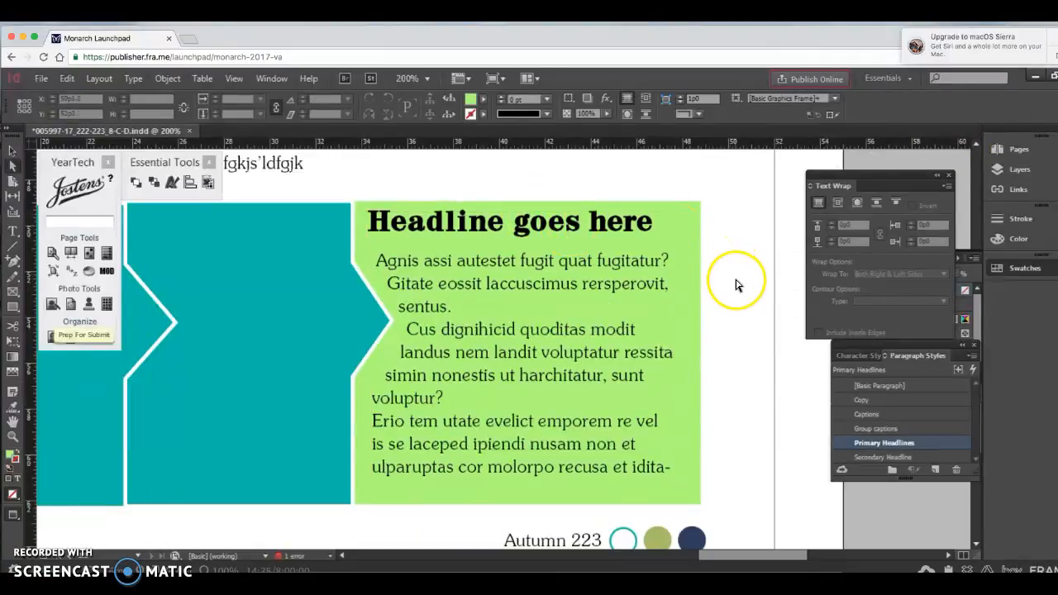
left_click(420, 271)
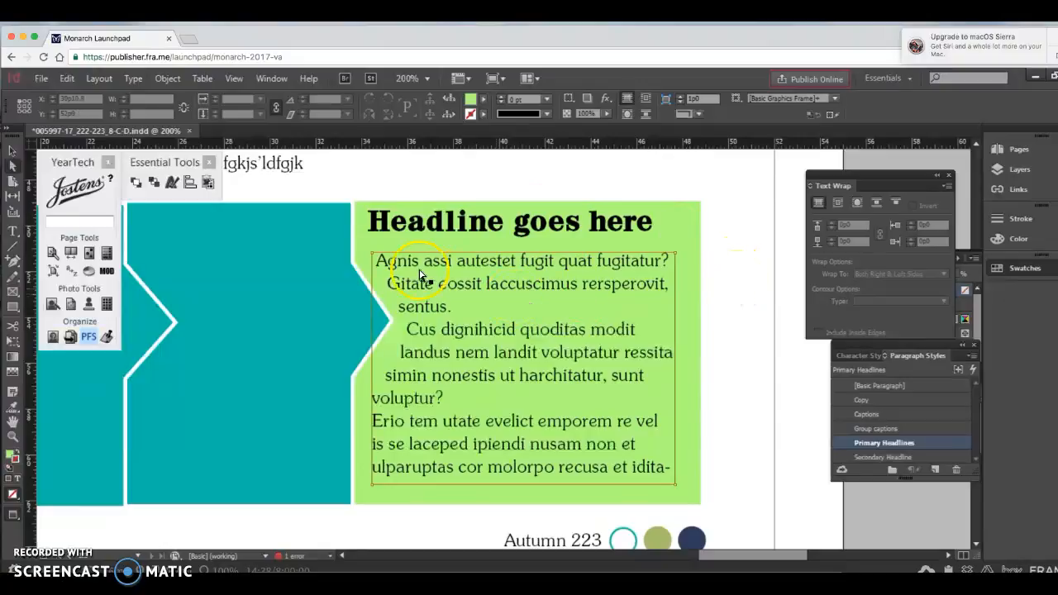
Step: Apply a 1p0 first-line indent to all the caption text in the green rectangle
left_click(12, 233)
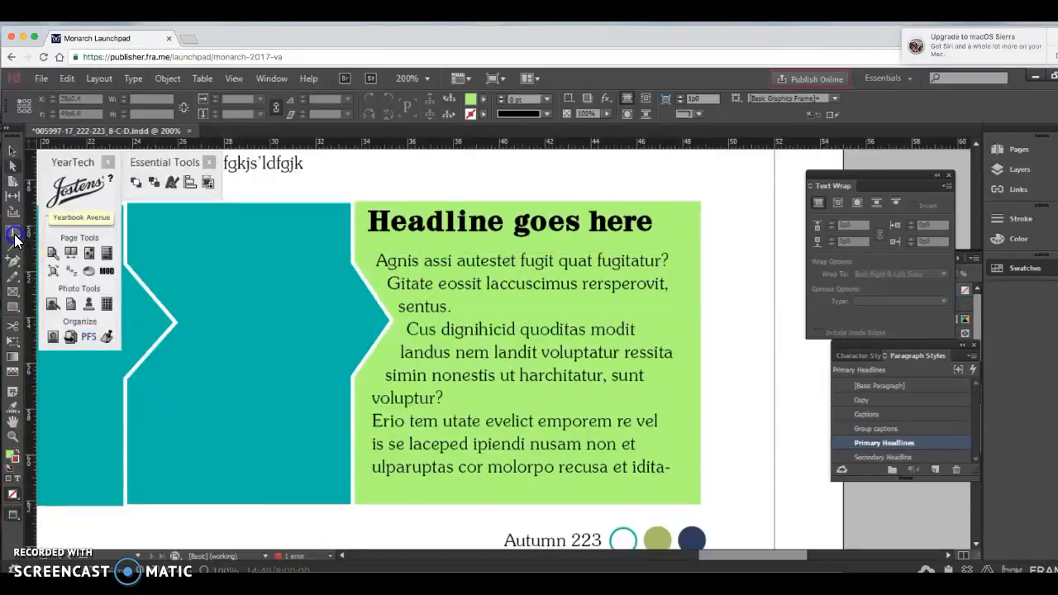
left_click(414, 260)
left_click_drag(376, 258, 715, 518)
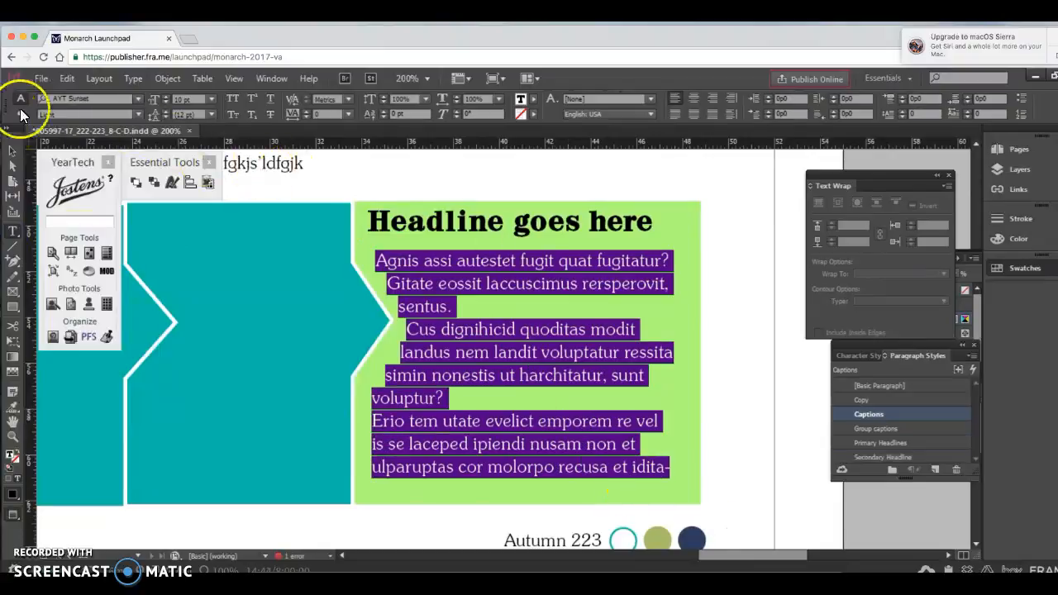
left_click(21, 114)
left_click(116, 113)
type("1")
key("Return")
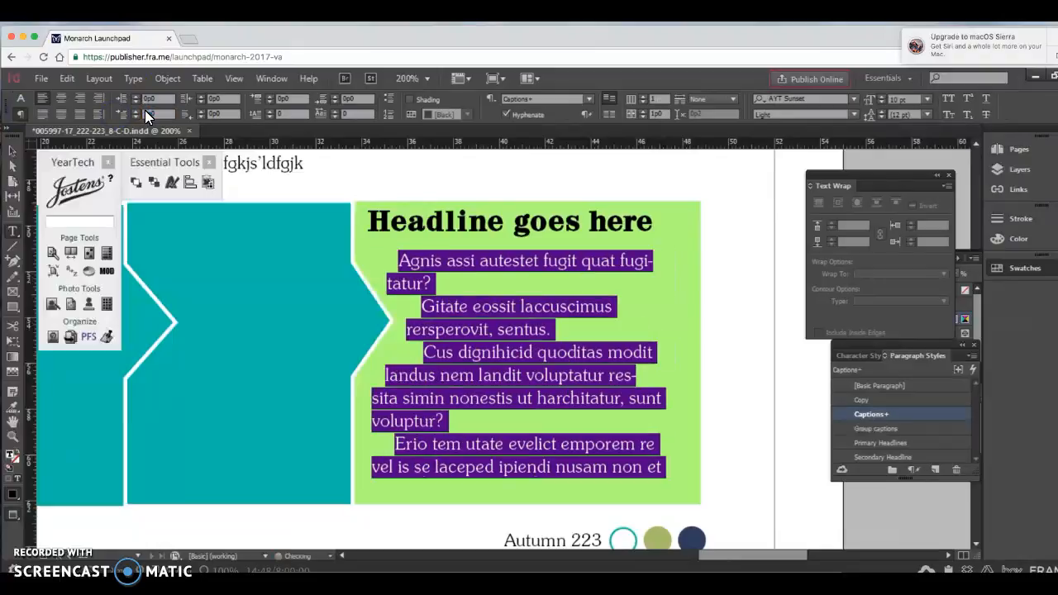
left_click(454, 281)
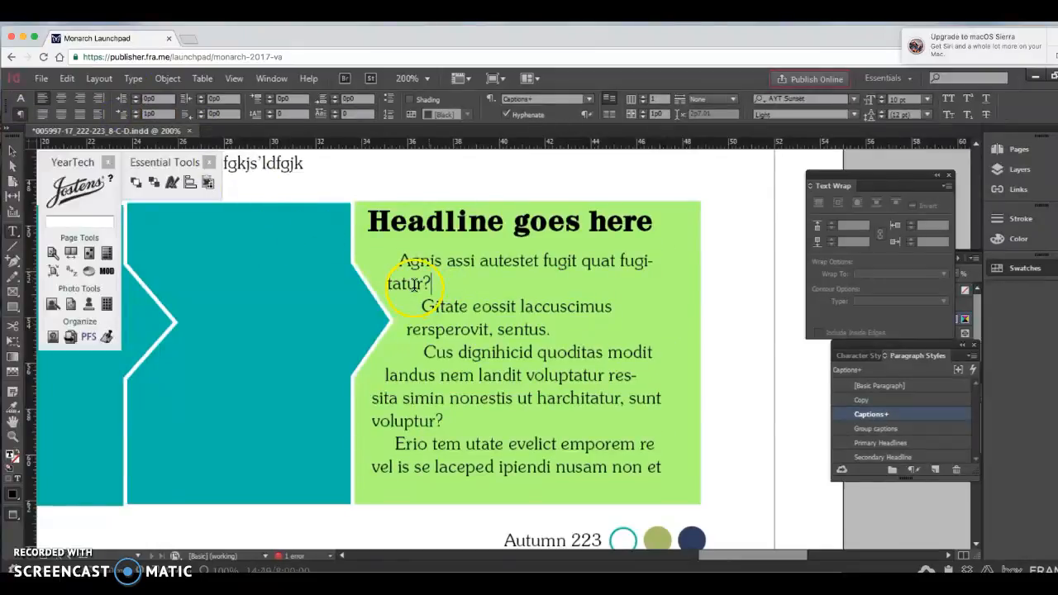
Step: Fit the spread in the window and delete the two caption frames beneath the first two small green photo frames
key("Escape")
key("super+alt+0")
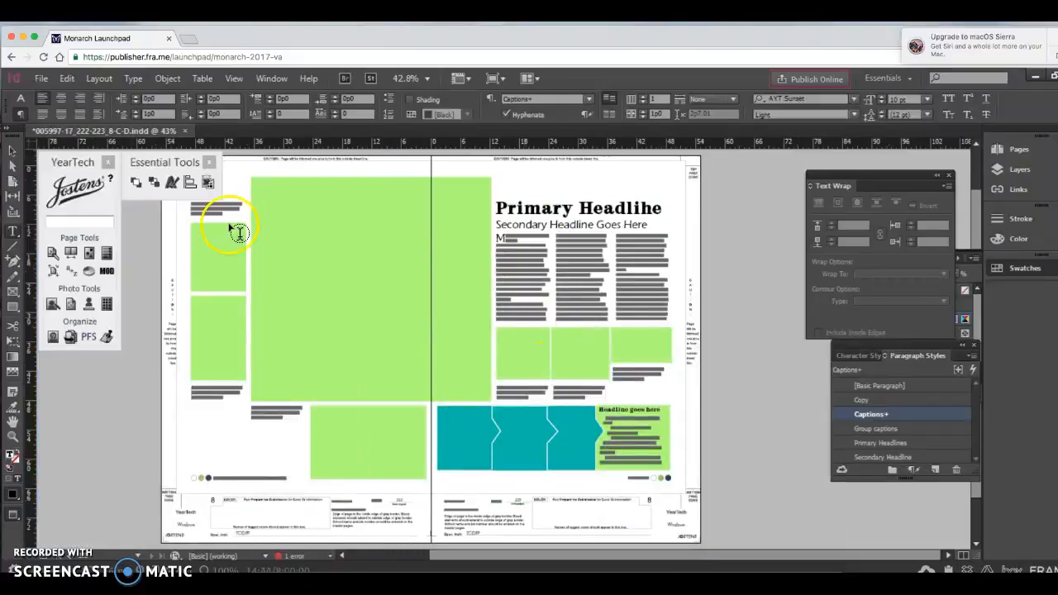
left_click(13, 151)
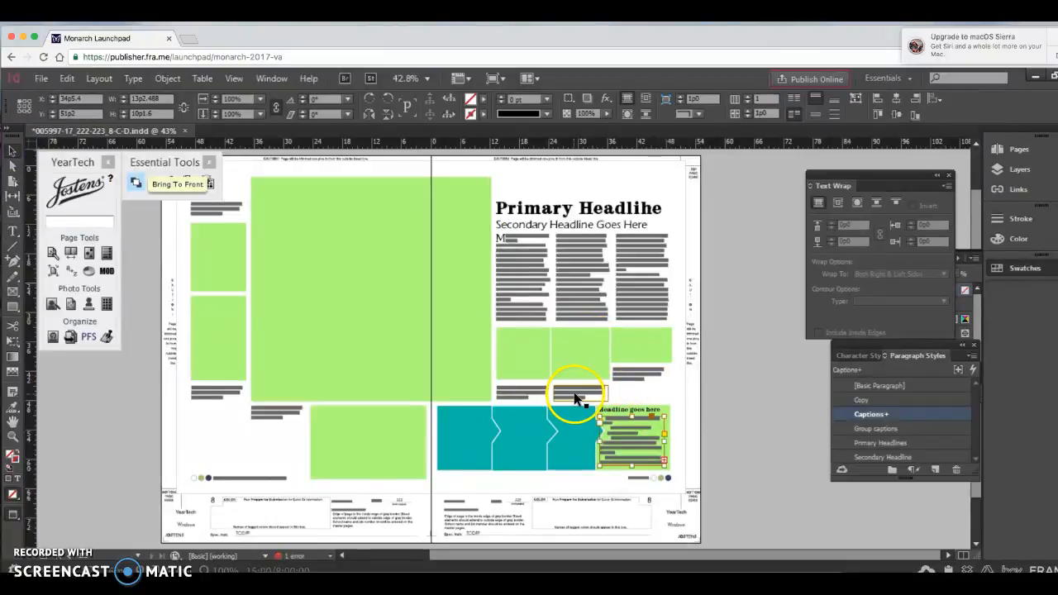
key("Delete")
left_click(513, 395)
key("Delete")
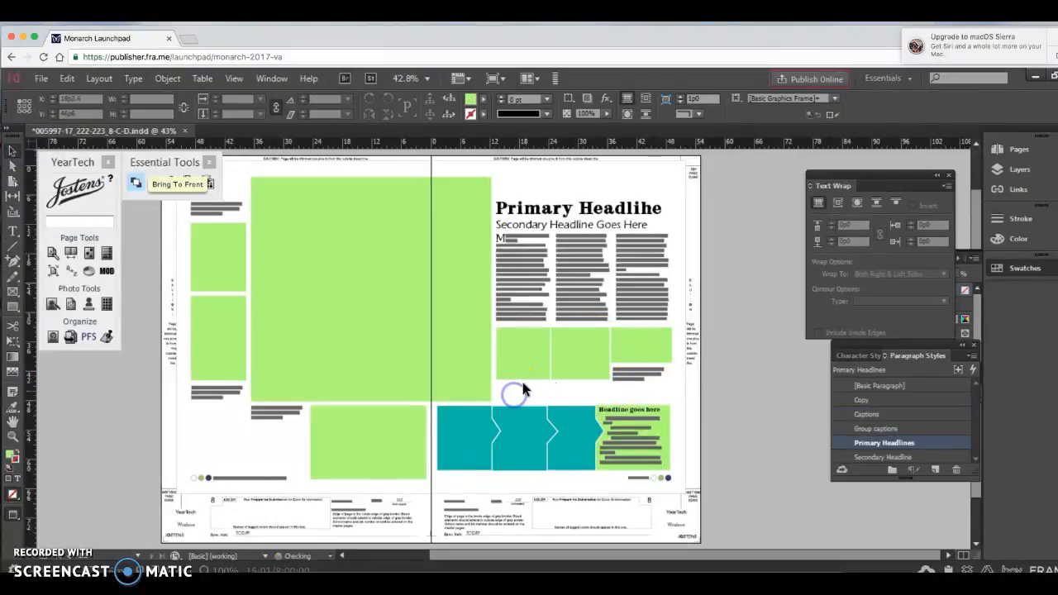
Step: Extend the first two small green photo frames downward to just above the teal row, making them about 15p2 high
left_click_drag(524, 380, 525, 401)
left_click(583, 369)
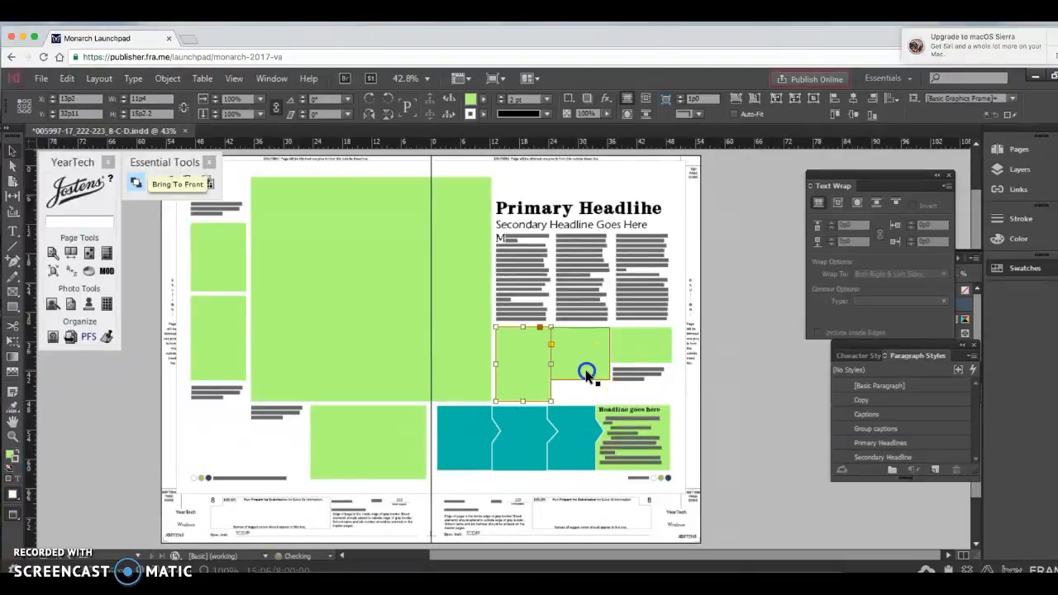
left_click_drag(579, 380, 581, 401)
Step: Extend the caption frame below the third small photo frame to about 6p11 high and delete its last line of text
left_click(635, 378)
left_click_drag(642, 383, 643, 402)
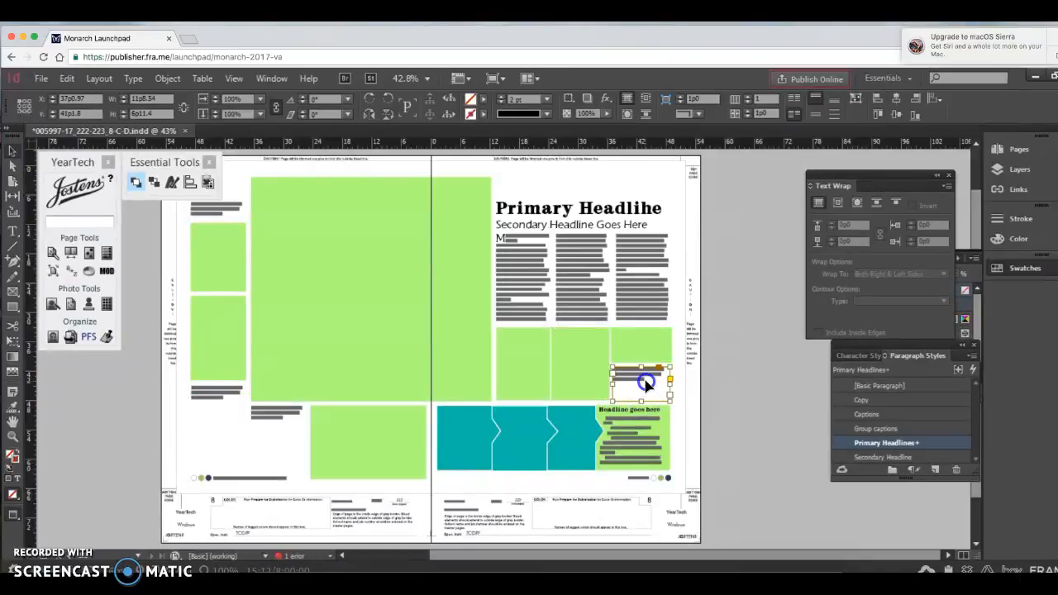
double_click(645, 382)
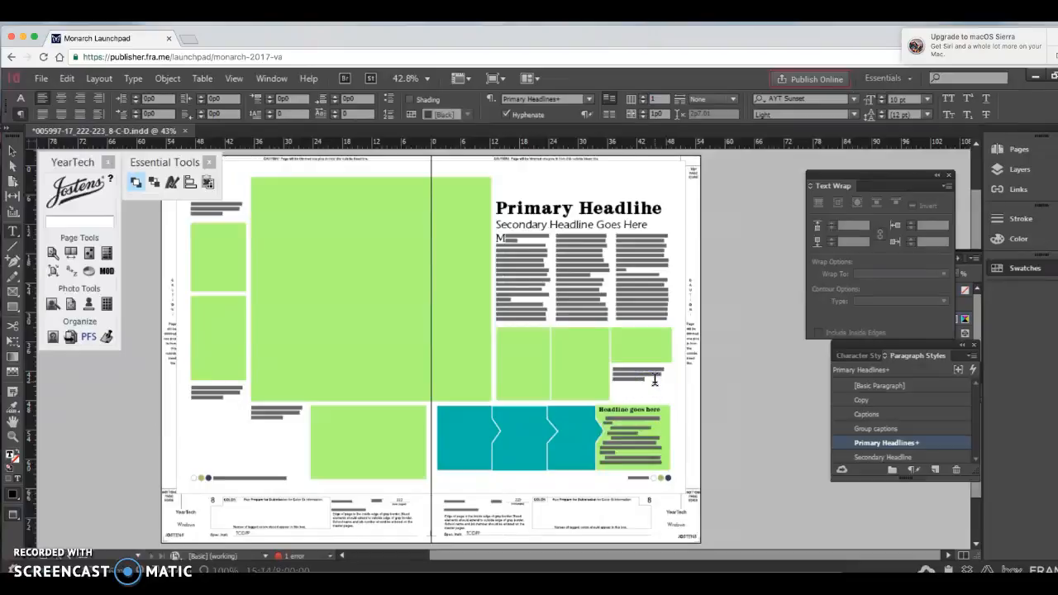
key("super+2")
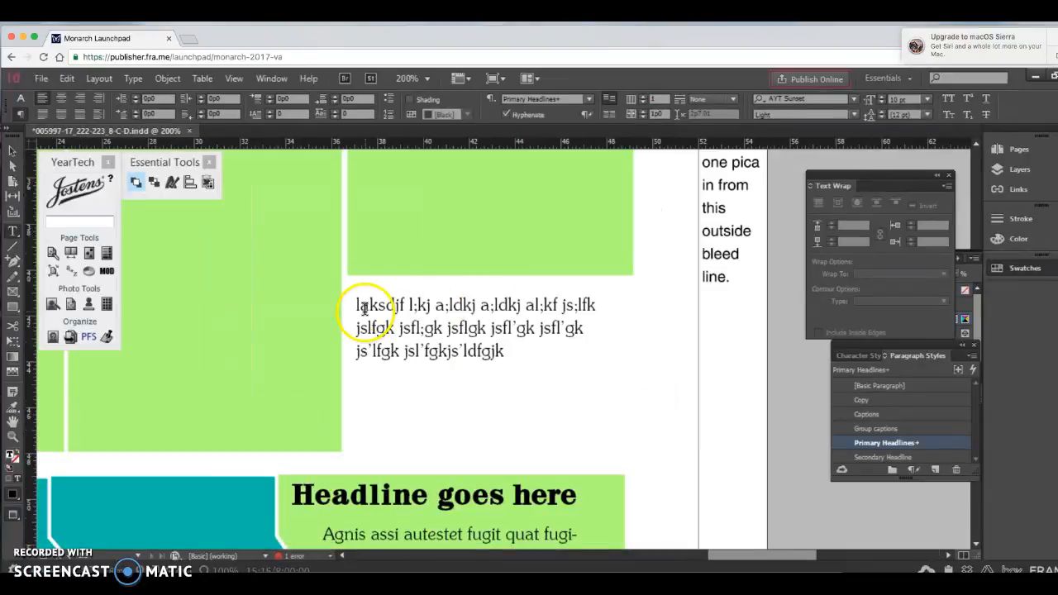
left_click_drag(355, 303, 321, 350)
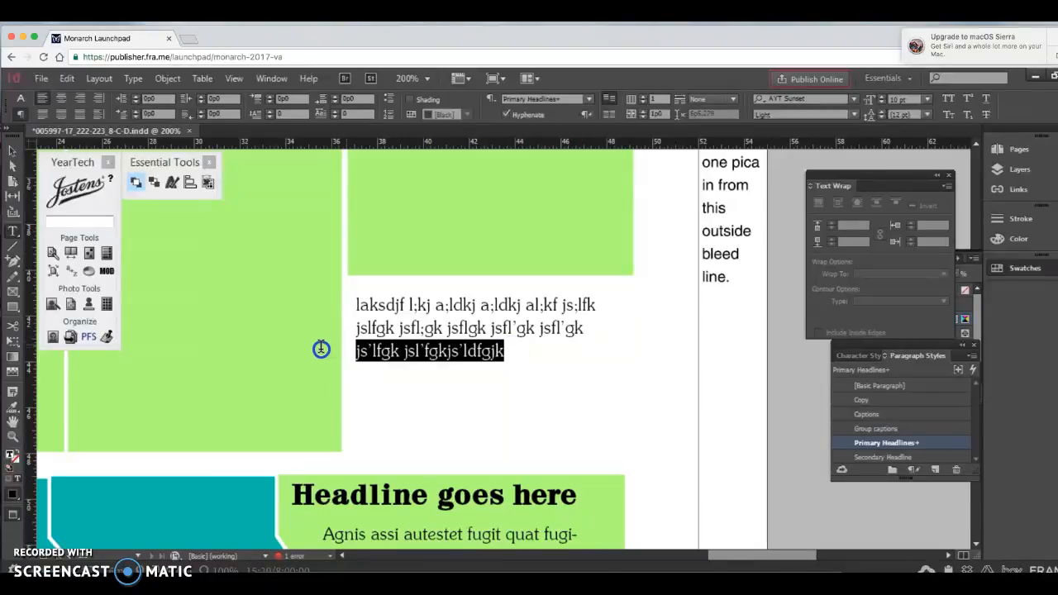
key("BackSpace")
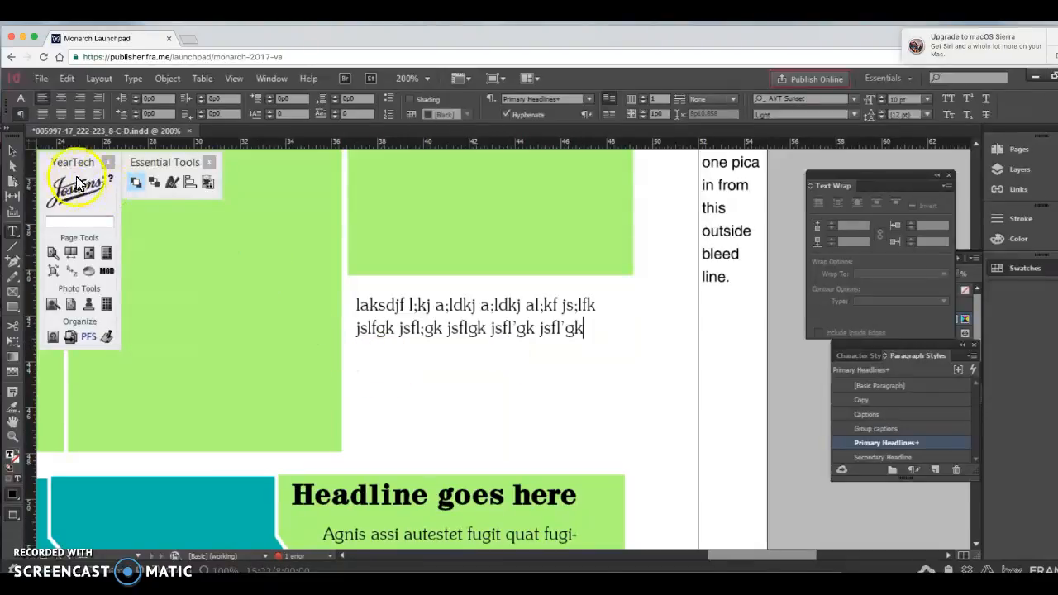
left_click_drag(353, 303, 585, 330)
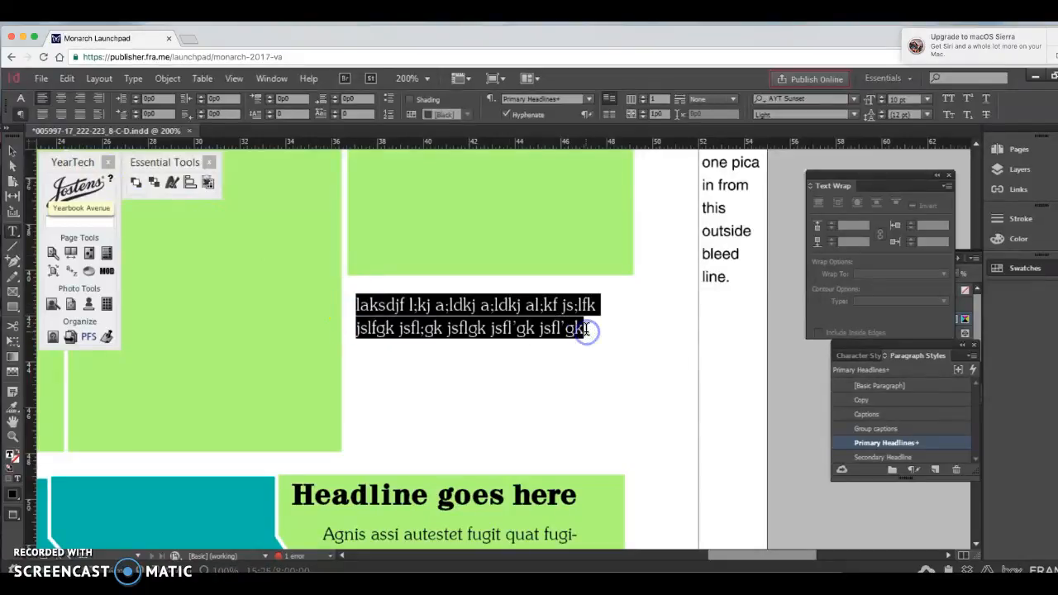
key("super+c")
left_click(585, 331)
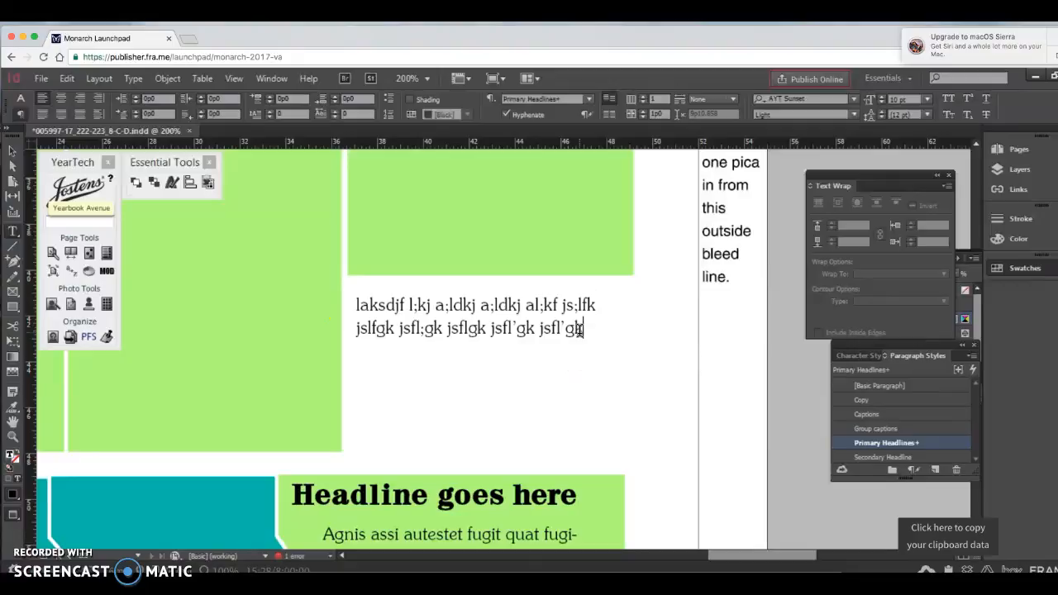
Step: Shorten the caption frame below the third small photo frame to about 1p10.5 high and stack two copies of it underneath
left_click(13, 152)
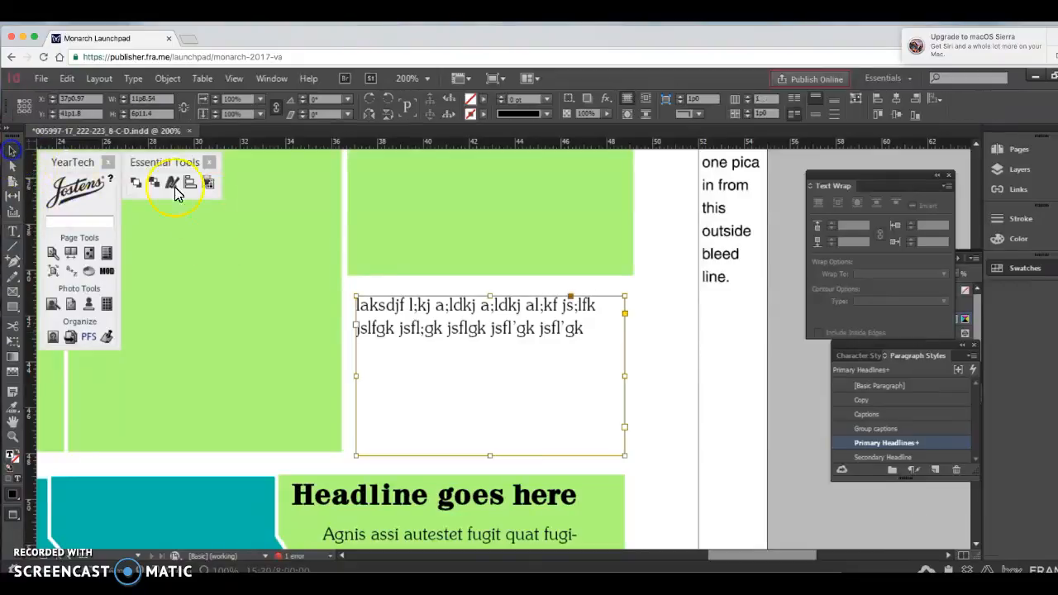
left_click_drag(490, 455, 463, 373)
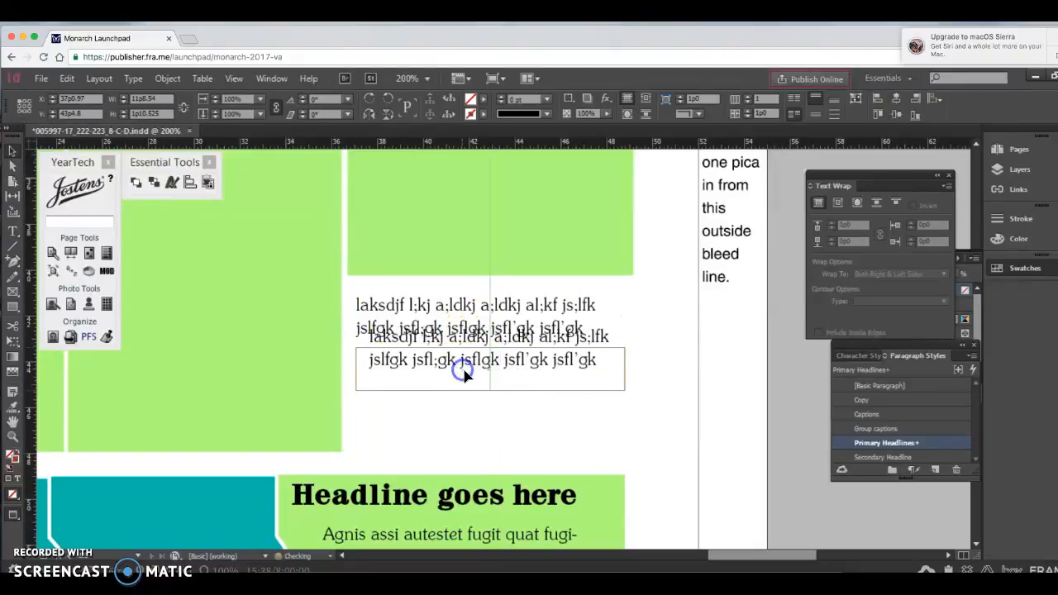
left_click_drag(467, 357, 451, 428)
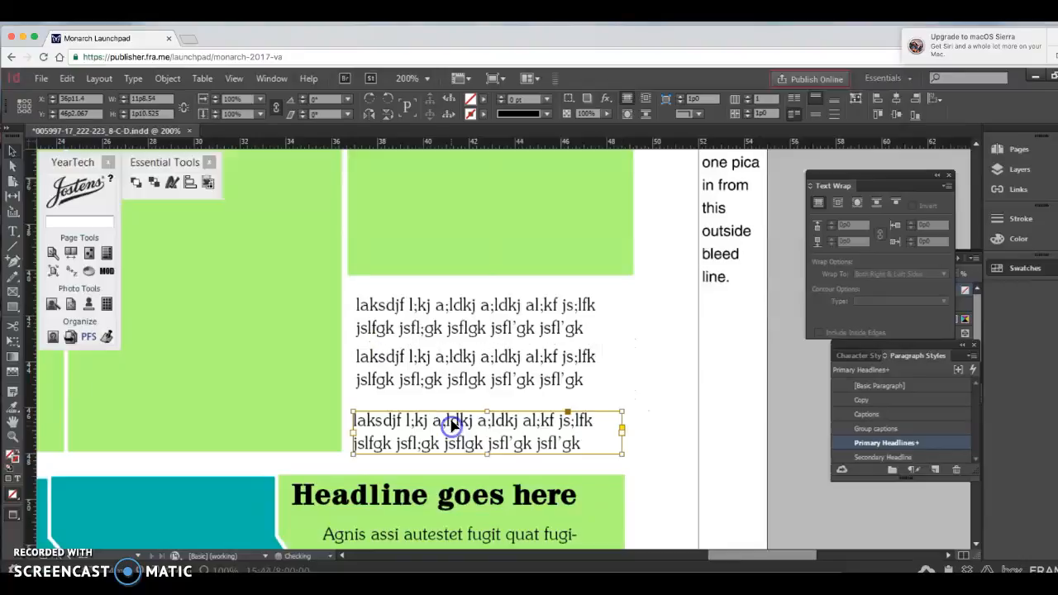
Step: Nudge the uppermost of the three stacked caption frames upward, closer to the third small photo frame
left_click(454, 319)
key("Up")
key("Up")
key("Up")
key("Up")
key("Up")
key("Up")
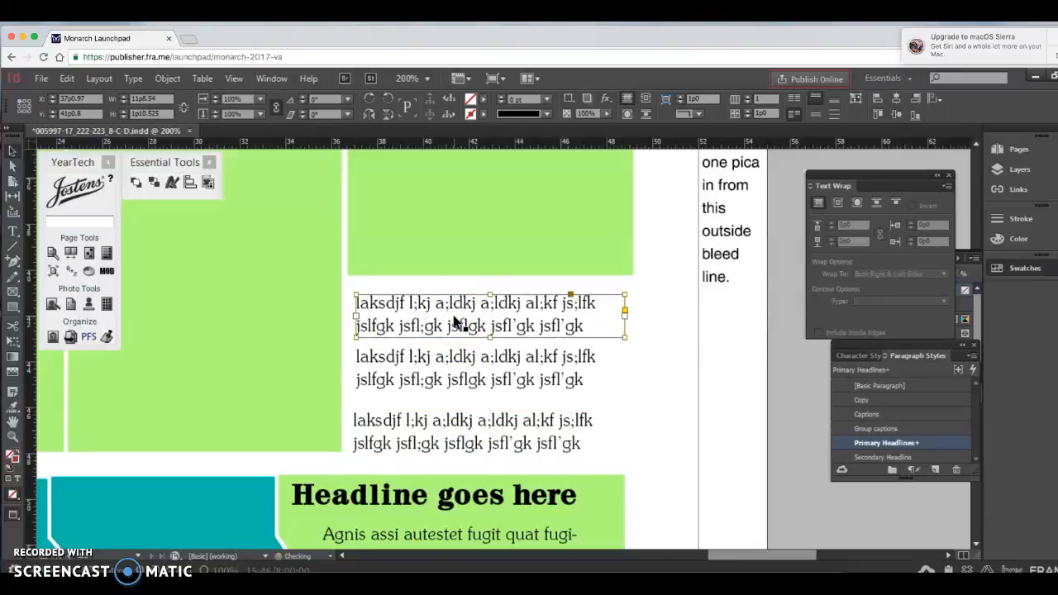
Step: Widen the three stacked caption frames to about 12p4, extending them toward the outer page edge, and fit the spread in the window
left_click_drag(624, 304, 633, 303)
left_click(578, 359)
left_click_drag(624, 367, 635, 366)
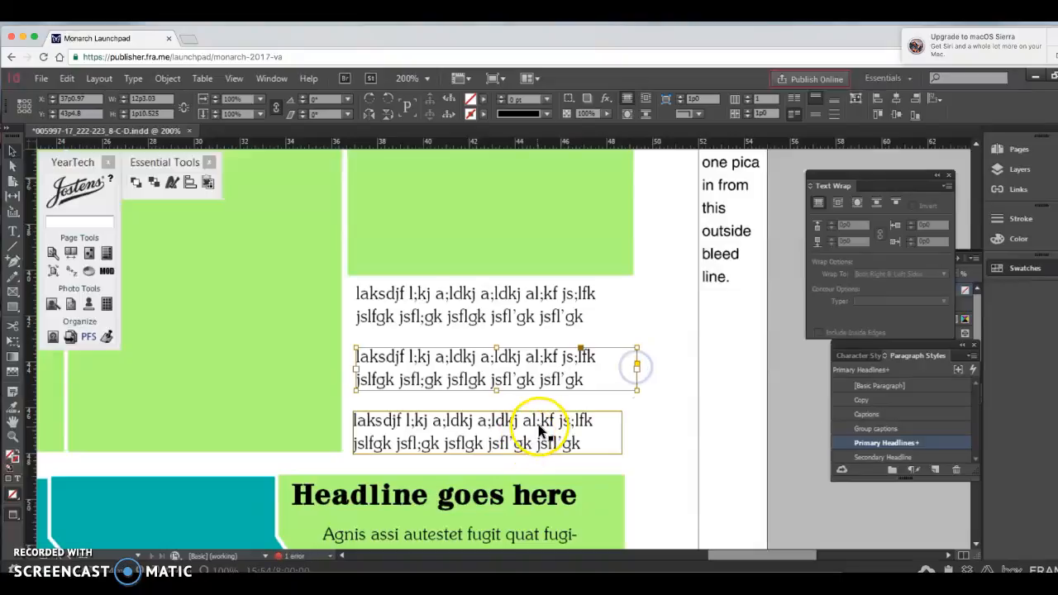
left_click_drag(542, 428, 567, 427)
key("ctrl+z")
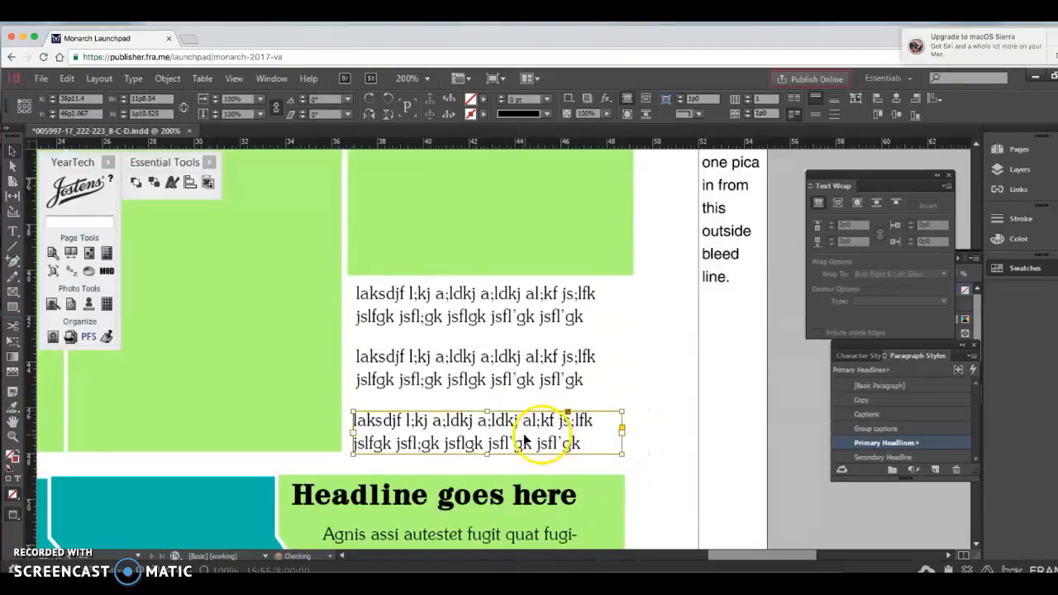
left_click_drag(624, 432, 638, 432)
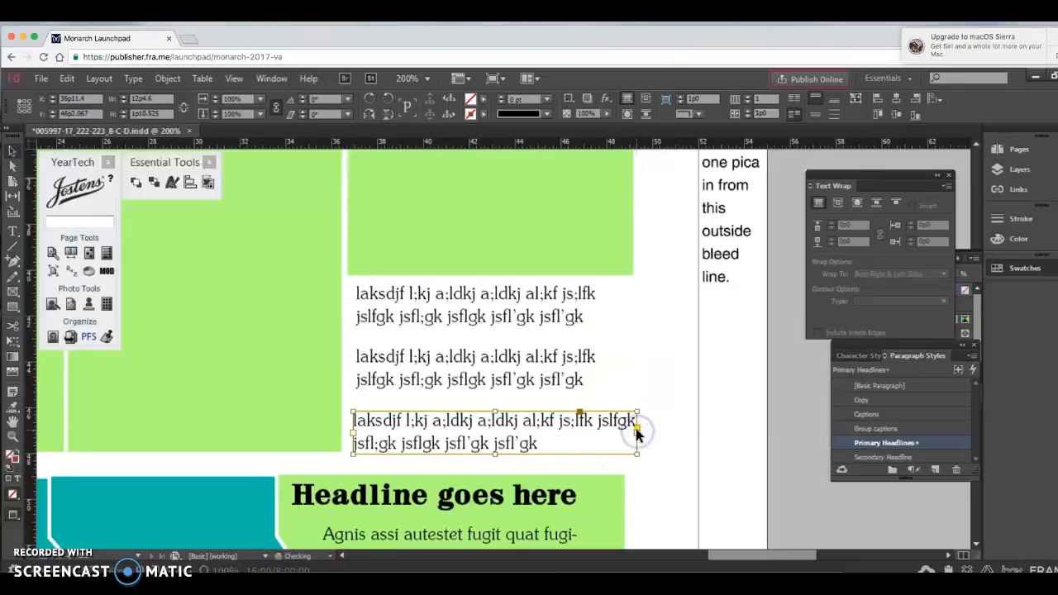
key("super+alt+0")
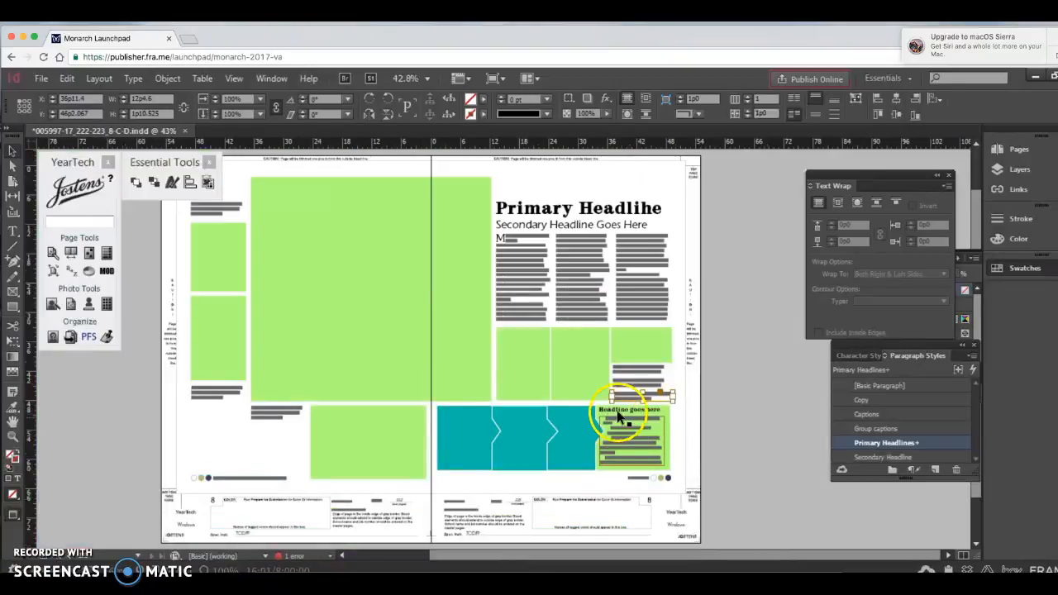
left_click(753, 400)
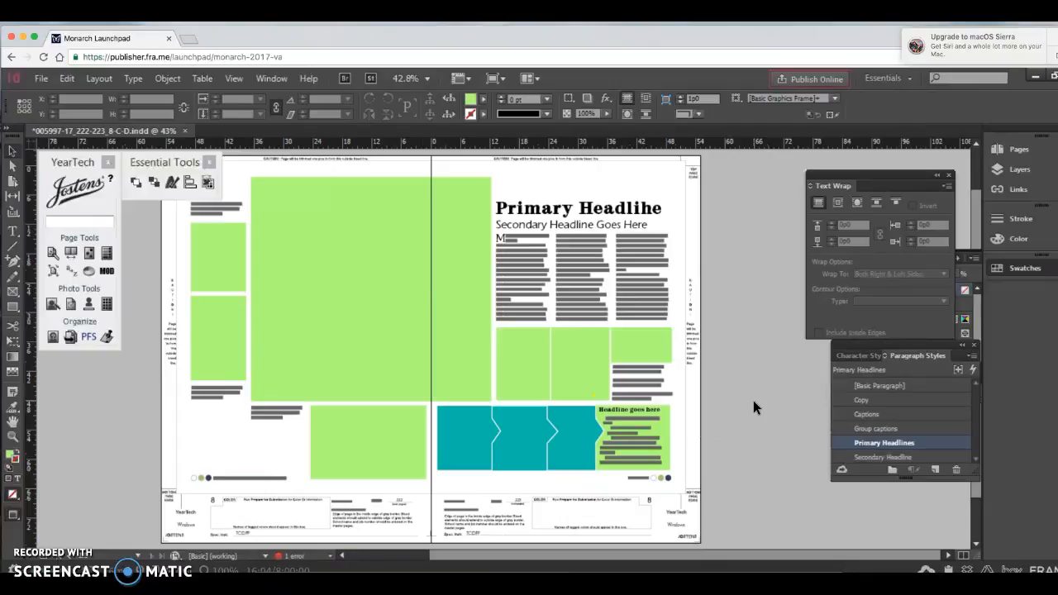